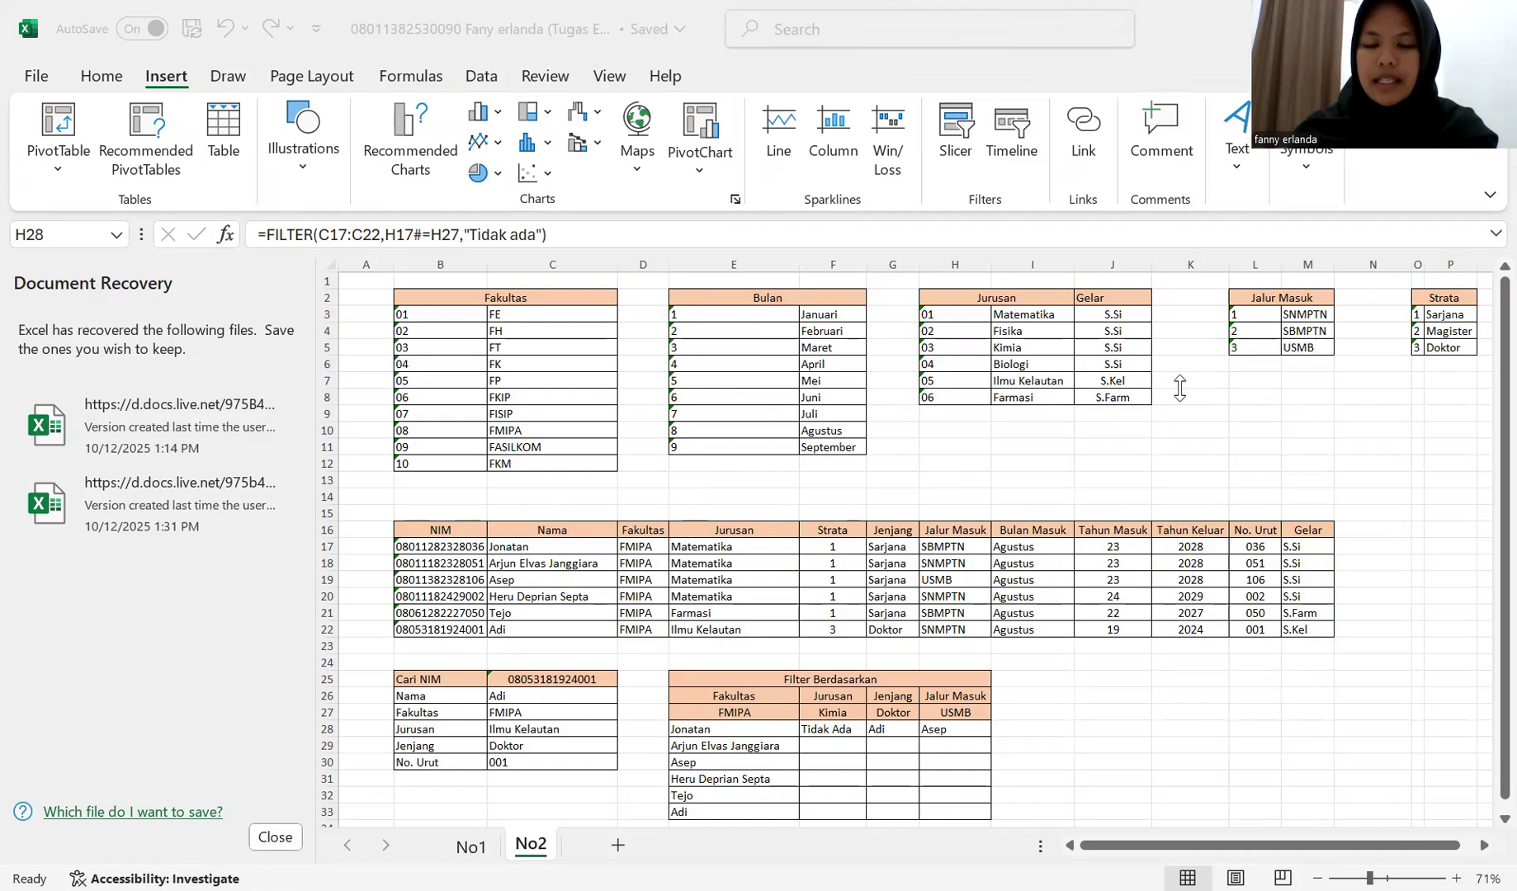
Step: Look over the lookup tables, the student table and the search and filter tables on the No2 sheet
scroll(1180, 405, "down", 2)
scroll(1181, 411, "down", 3)
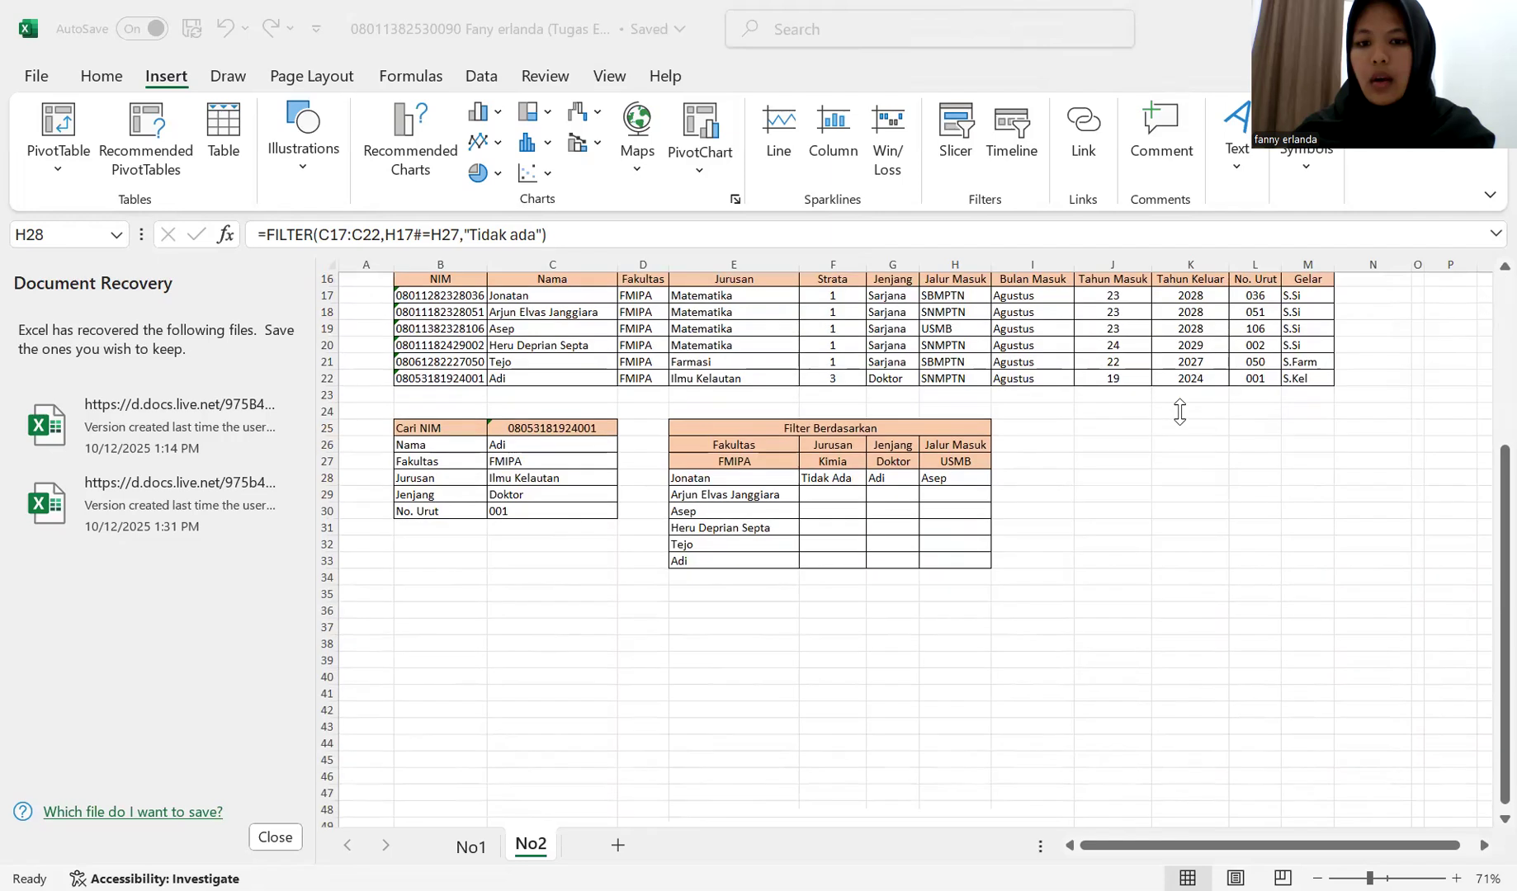
scroll(1180, 411, "up", 5)
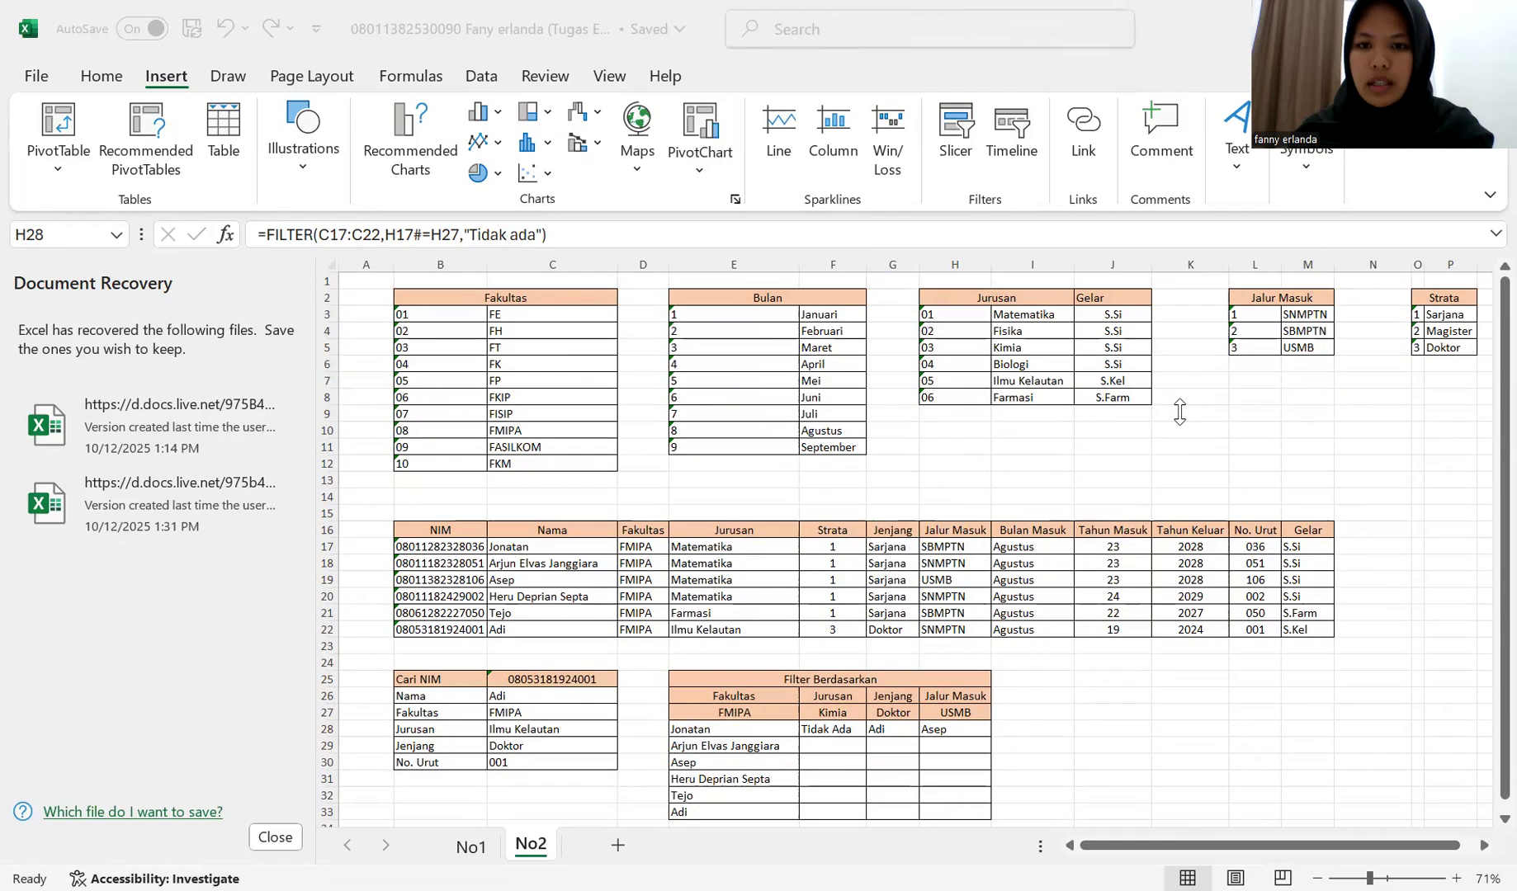
scroll(1181, 411, "right", 4)
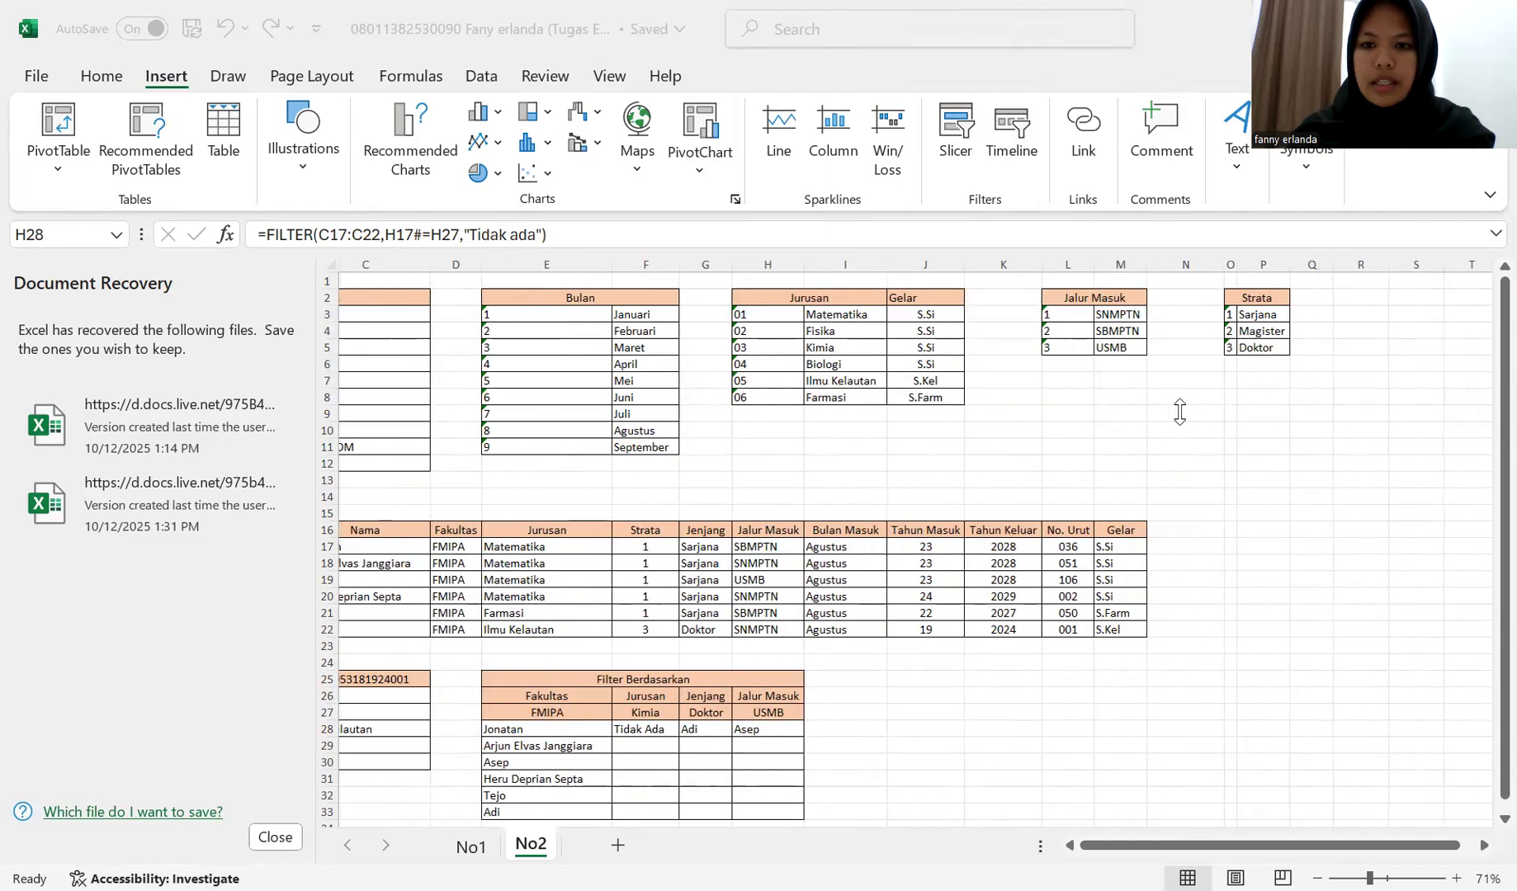
scroll(1181, 411, "left", 4)
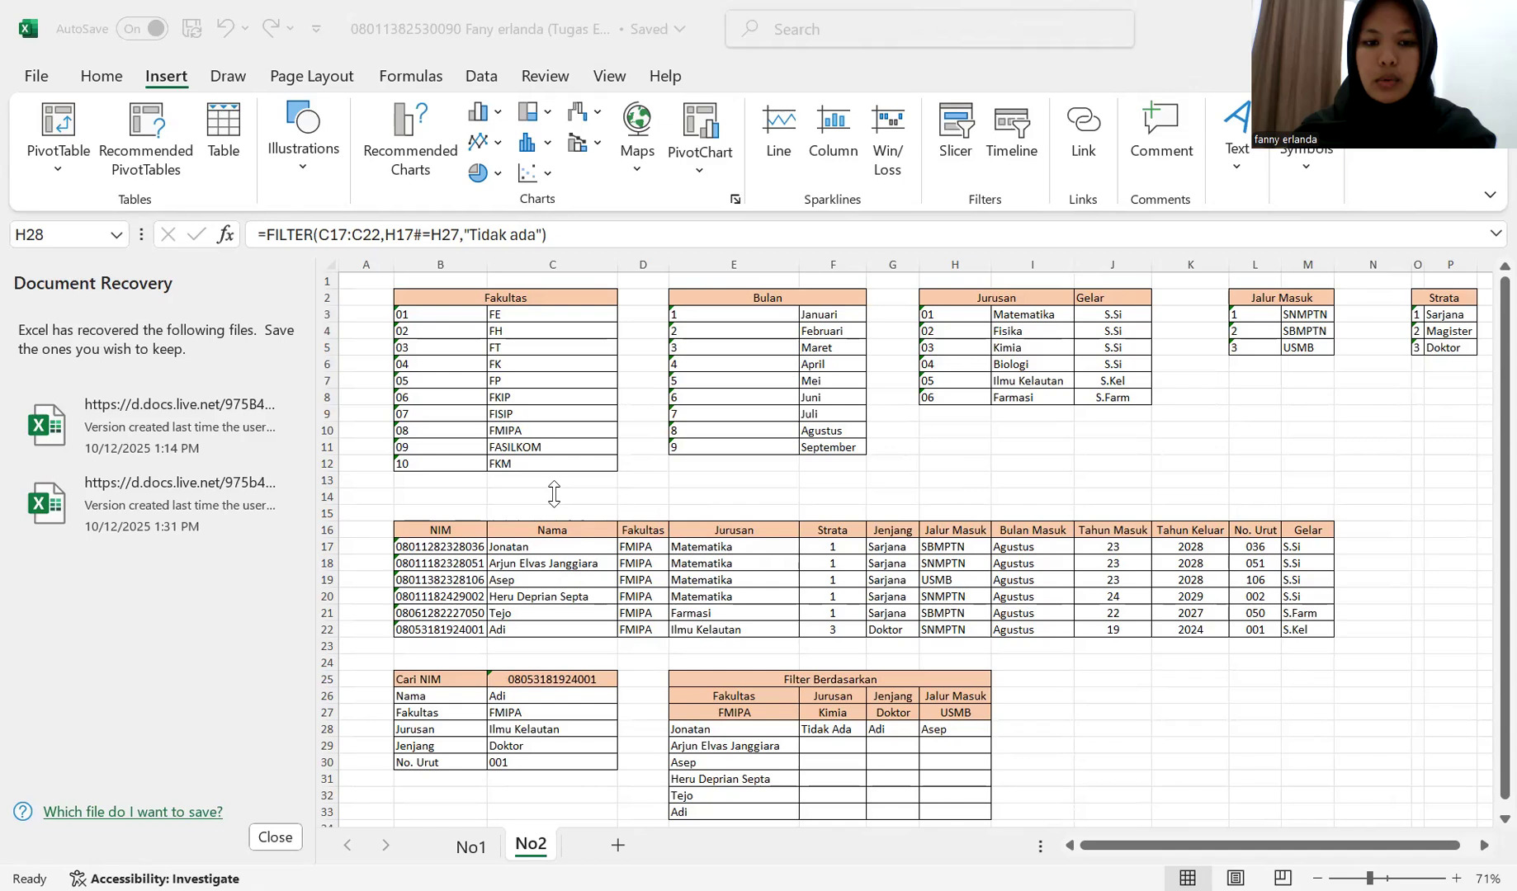
Step: Inspect the VLOOKUP formulas in the student table's Fakultas column and the NIM in the table's last row
left_click(643, 541)
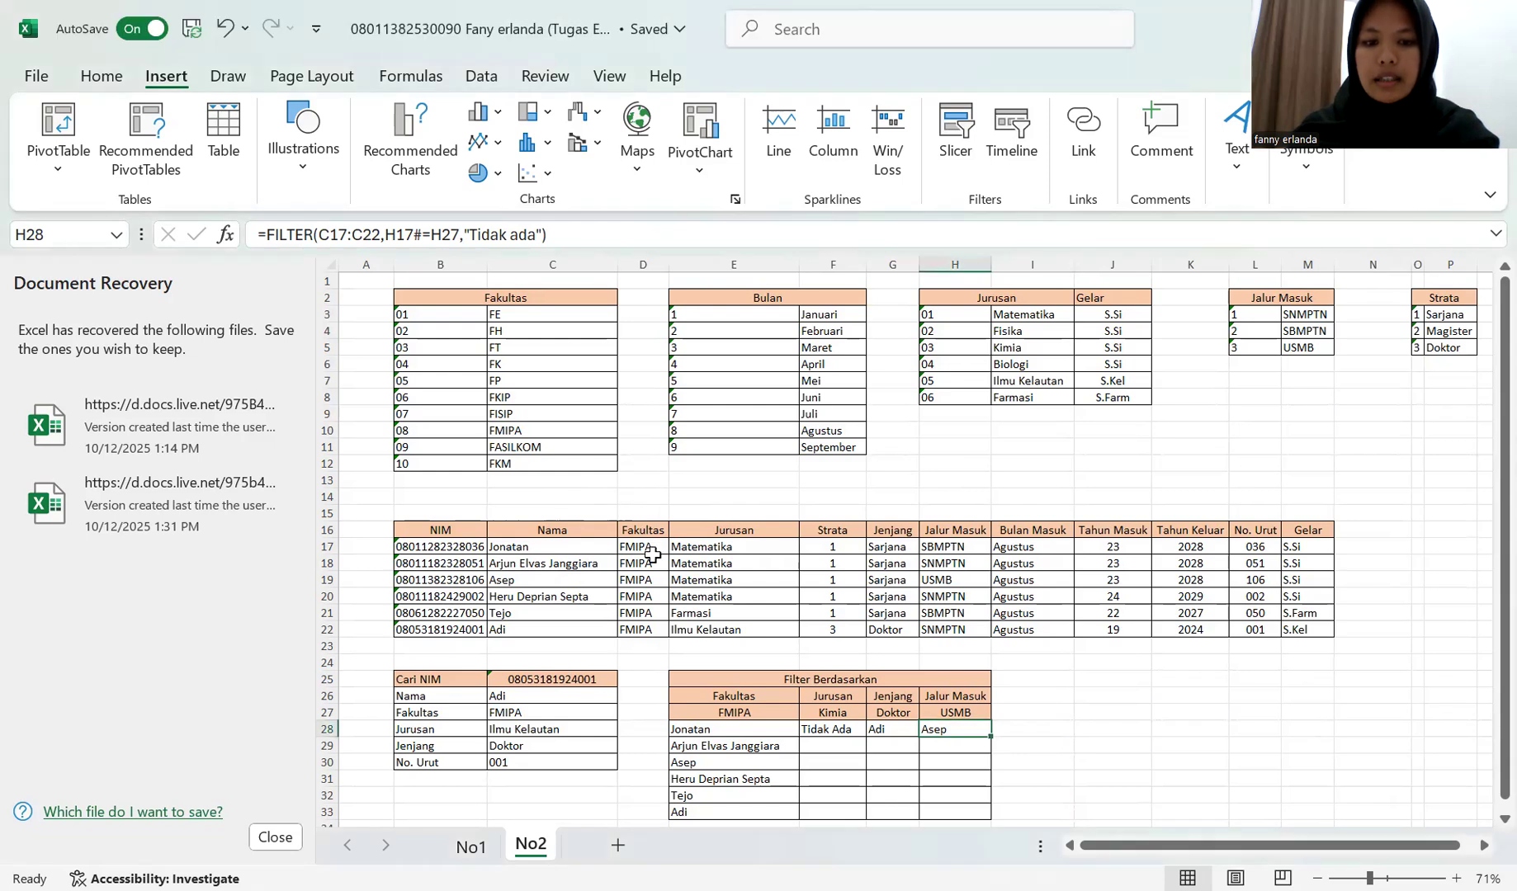
left_click(654, 561)
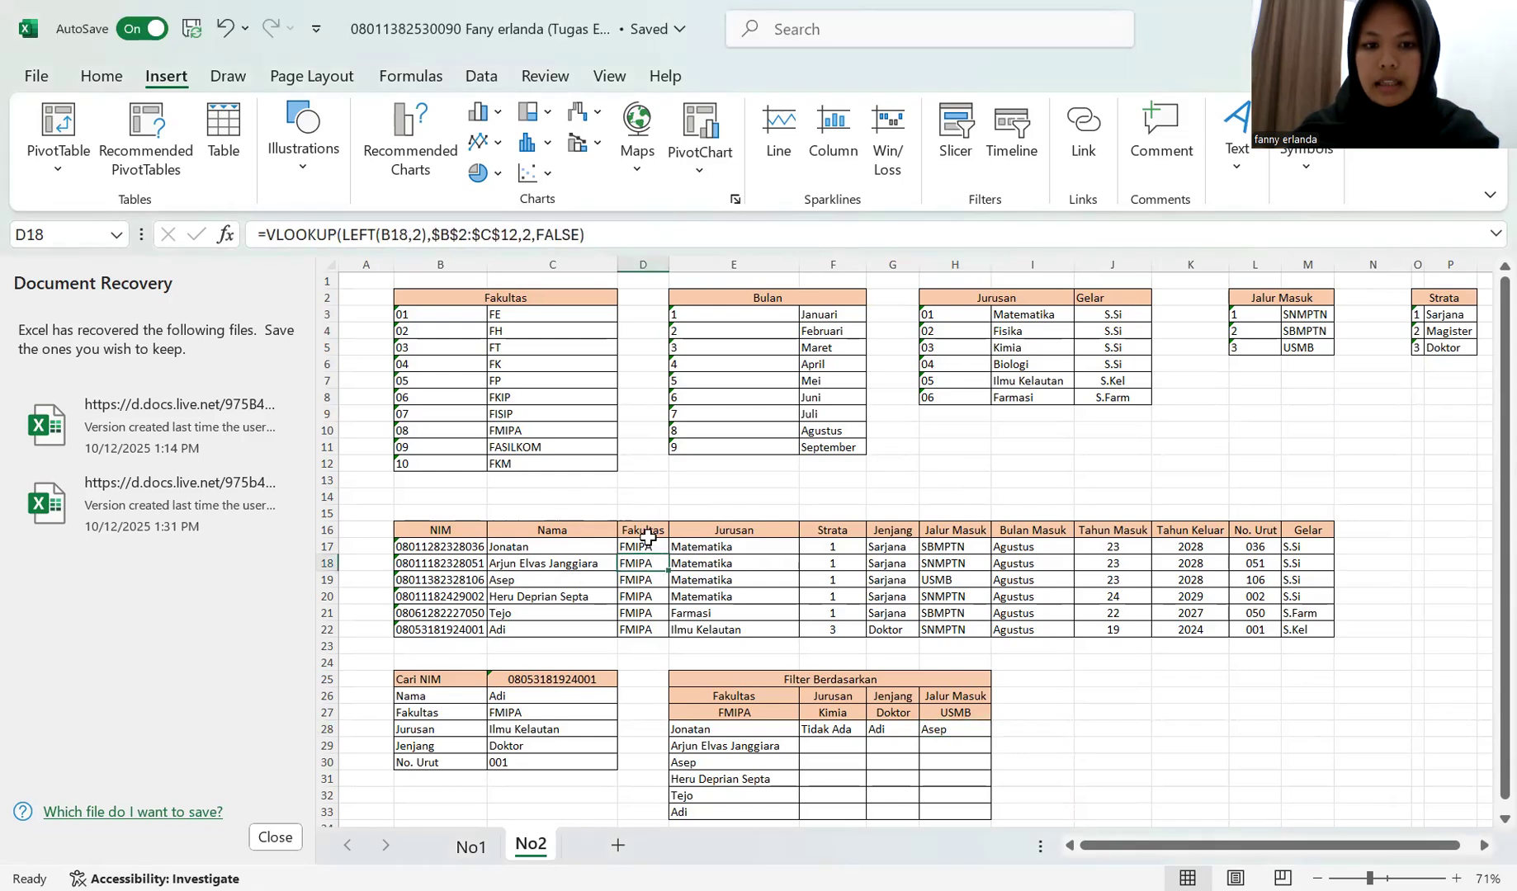
left_click(642, 546)
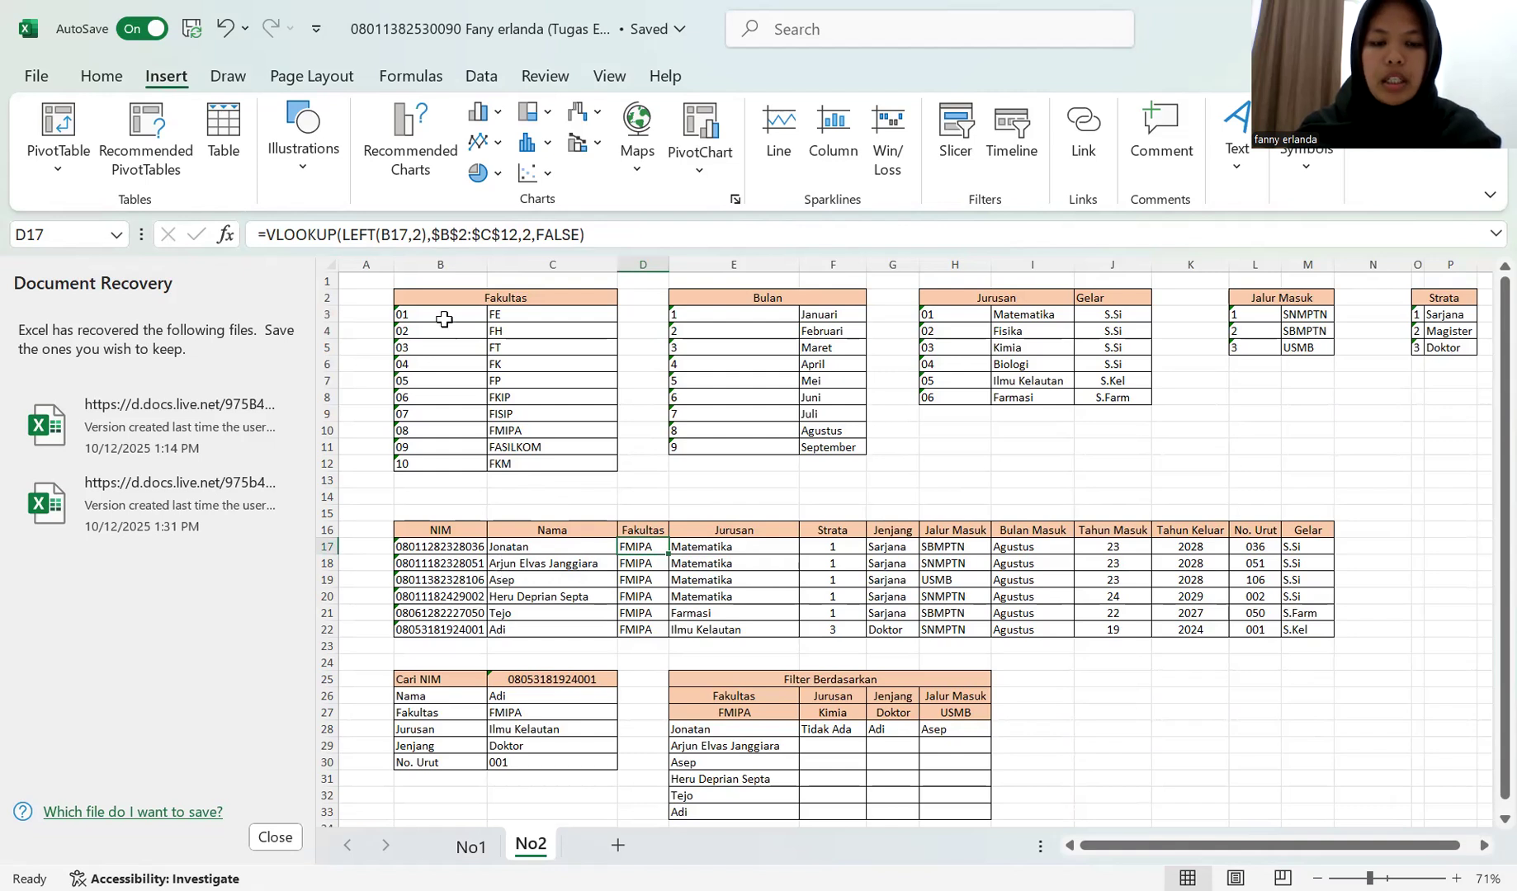
left_click(459, 631)
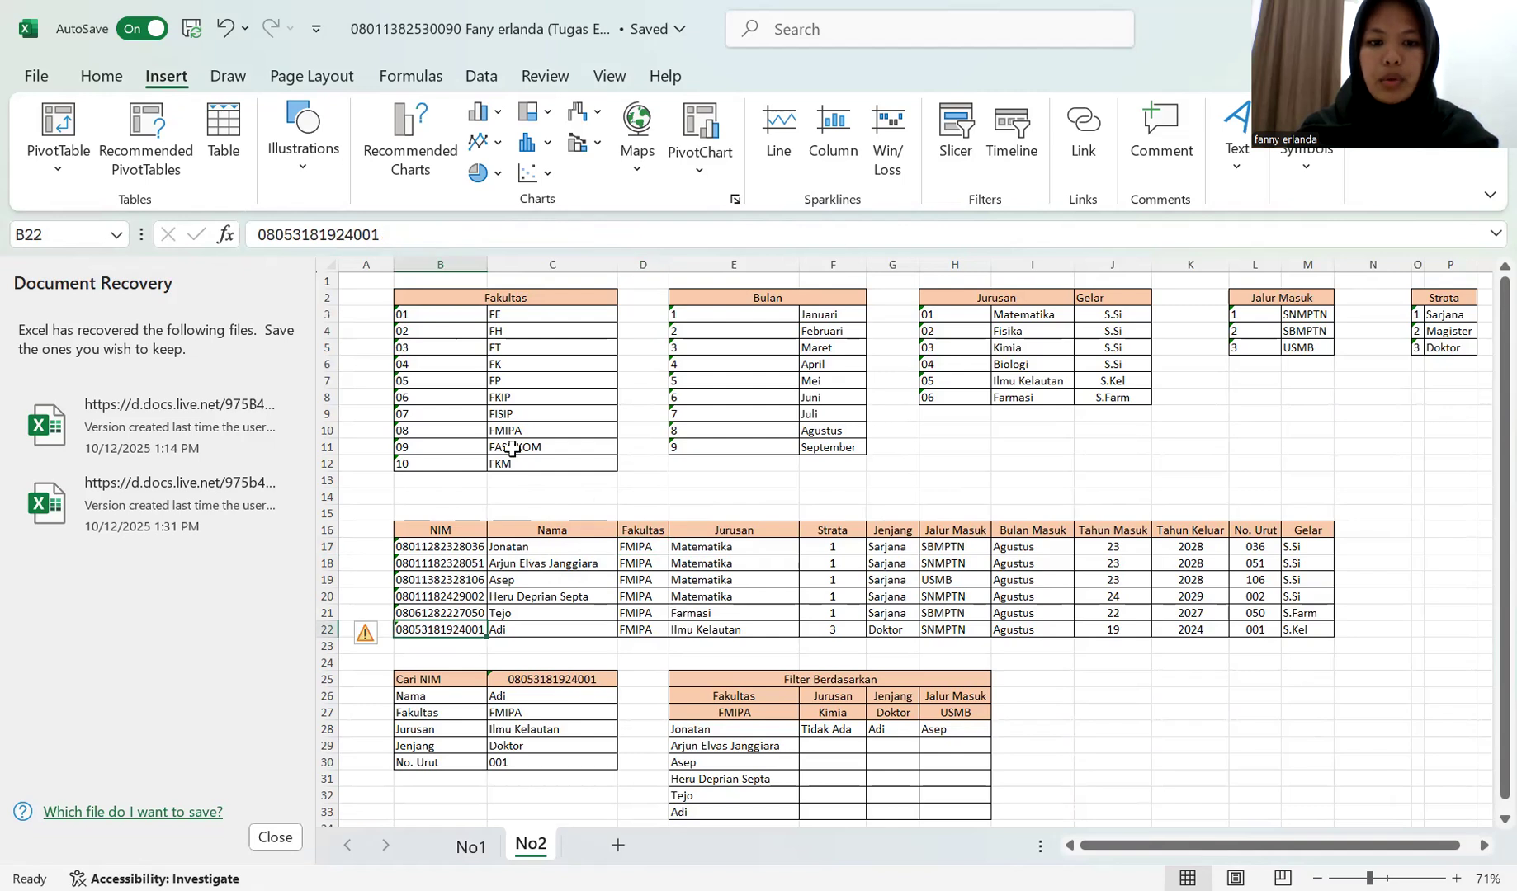
left_click(650, 564)
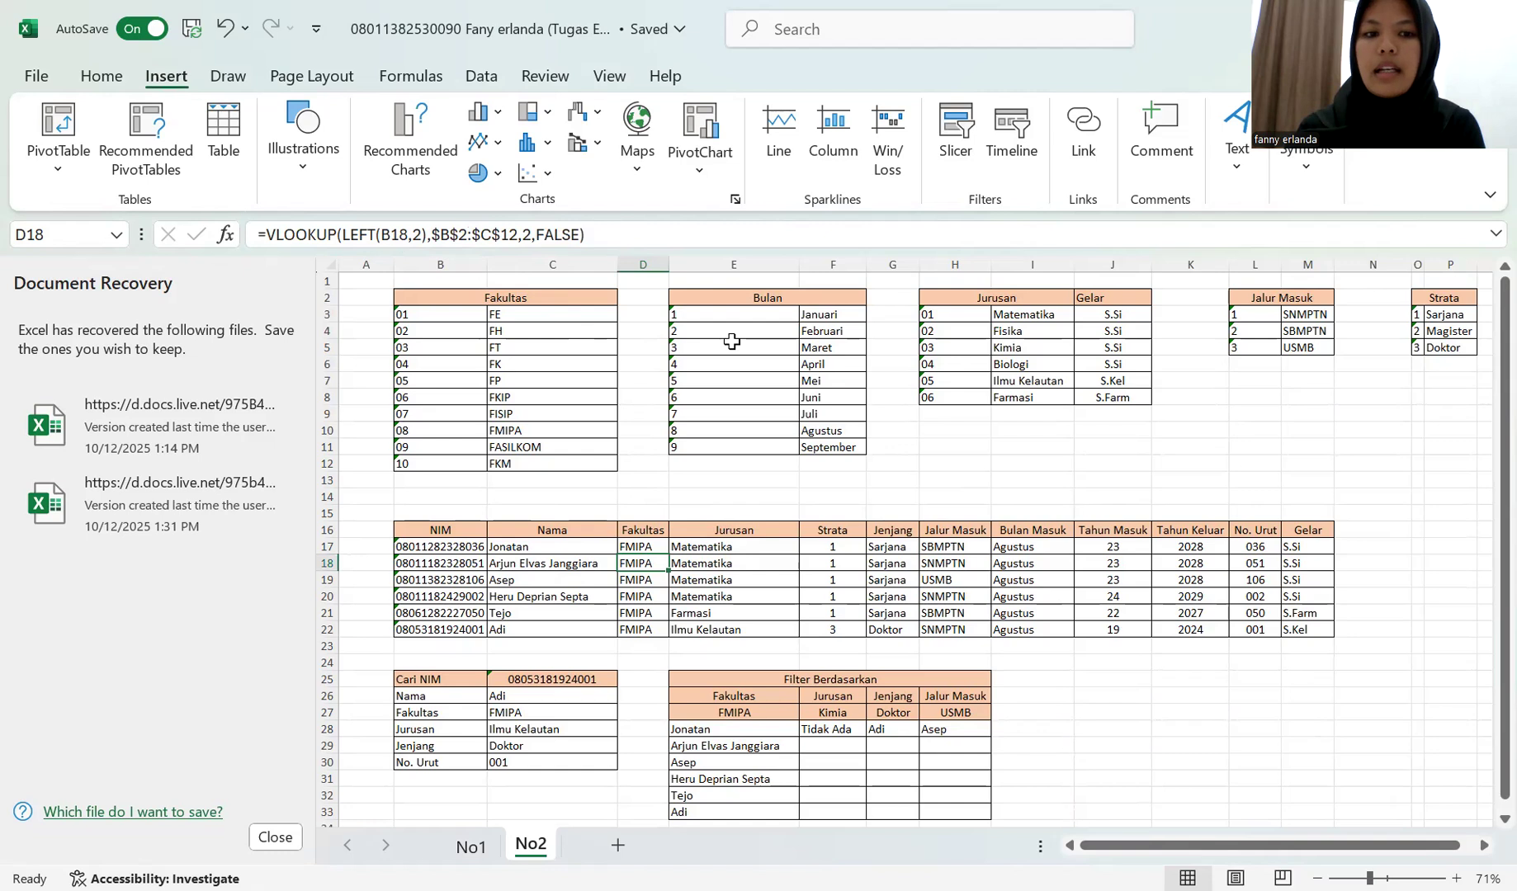
Step: Inspect the first Bulan Masuk formula in the student table and compare it with the Bulan lookup table and NIM column
scroll(732, 341, "right", 1)
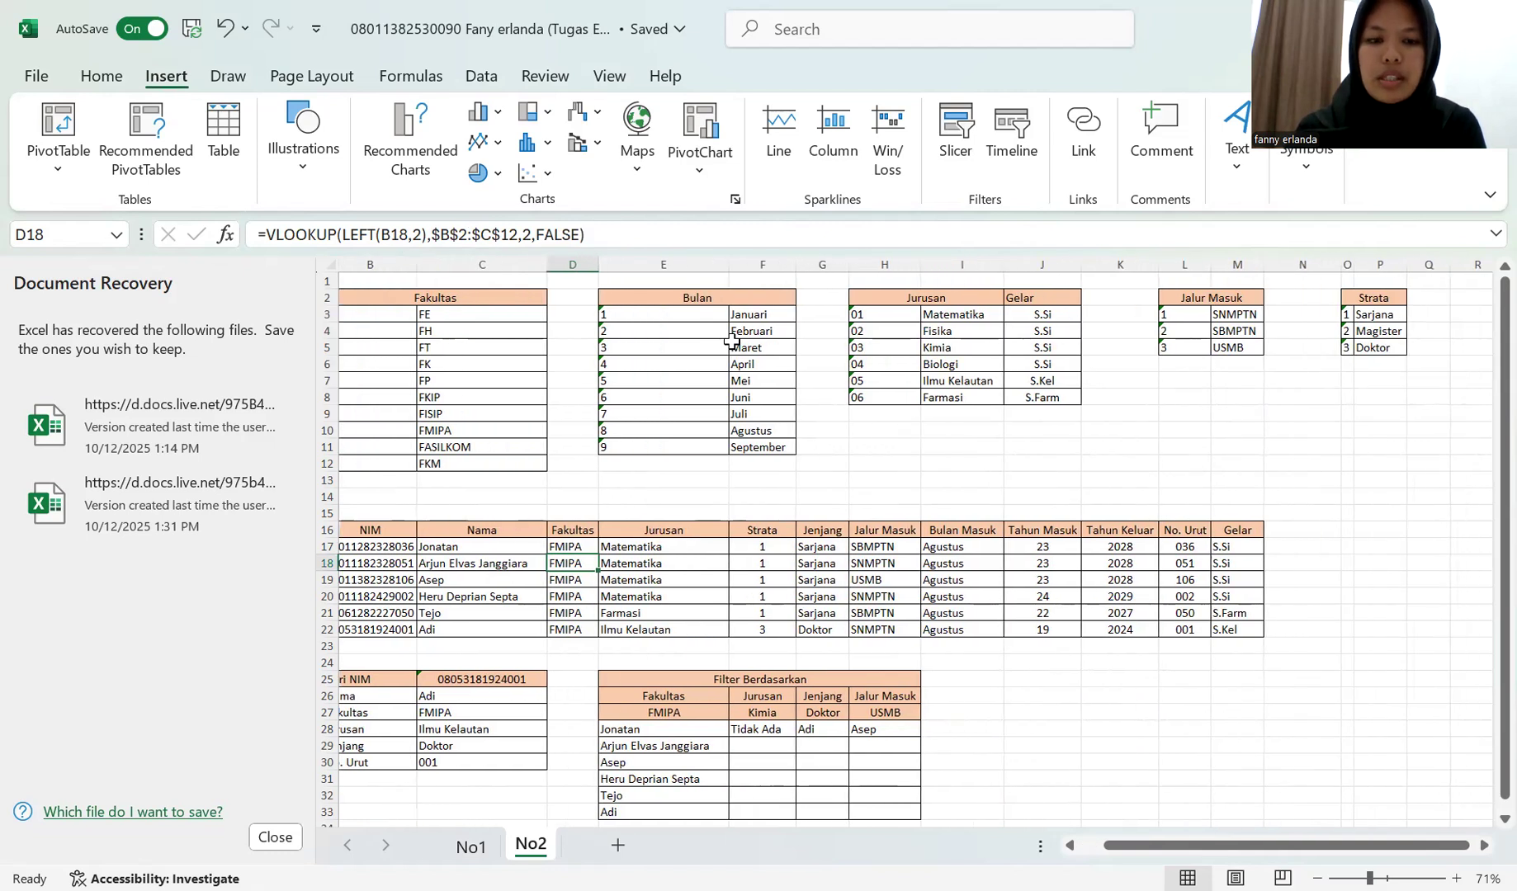
scroll(732, 341, "down", 1)
scroll(732, 341, "right", 1)
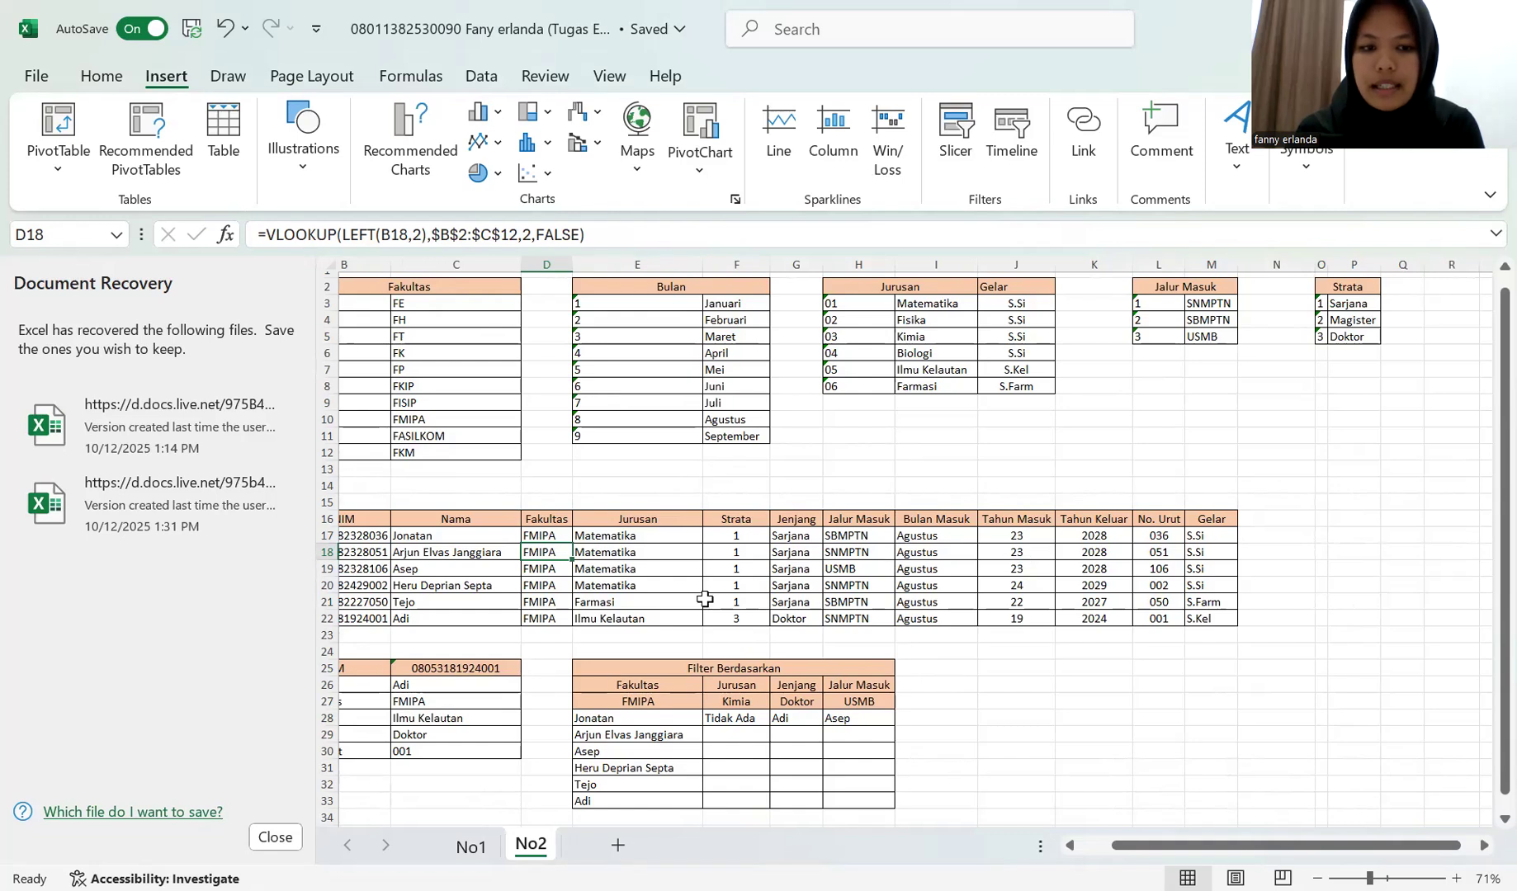
scroll(704, 594, "left", 2)
scroll(704, 598, "right", 3)
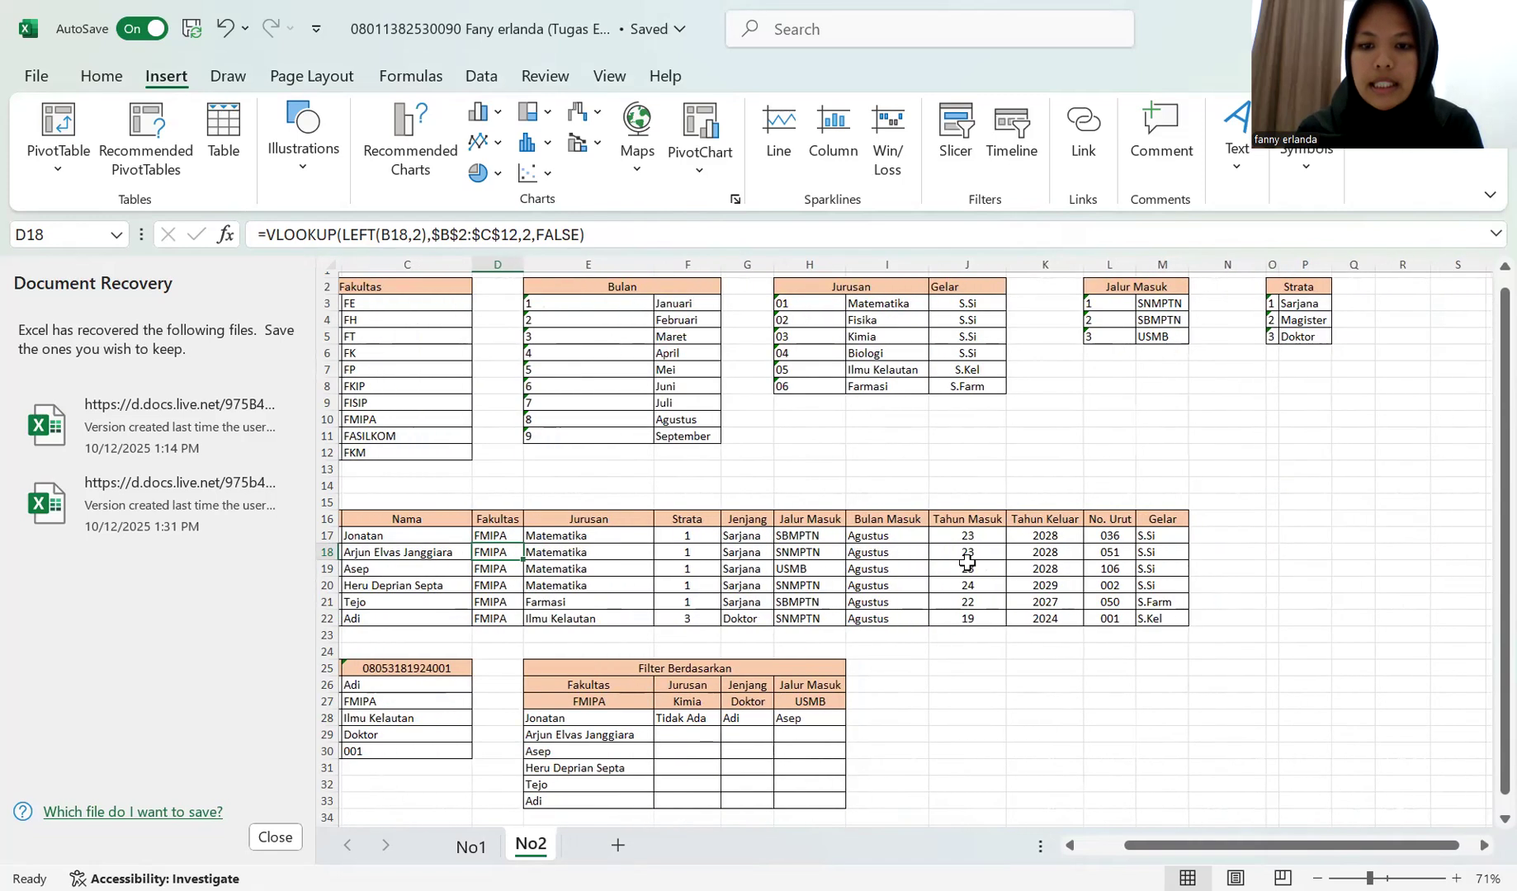
left_click(915, 535)
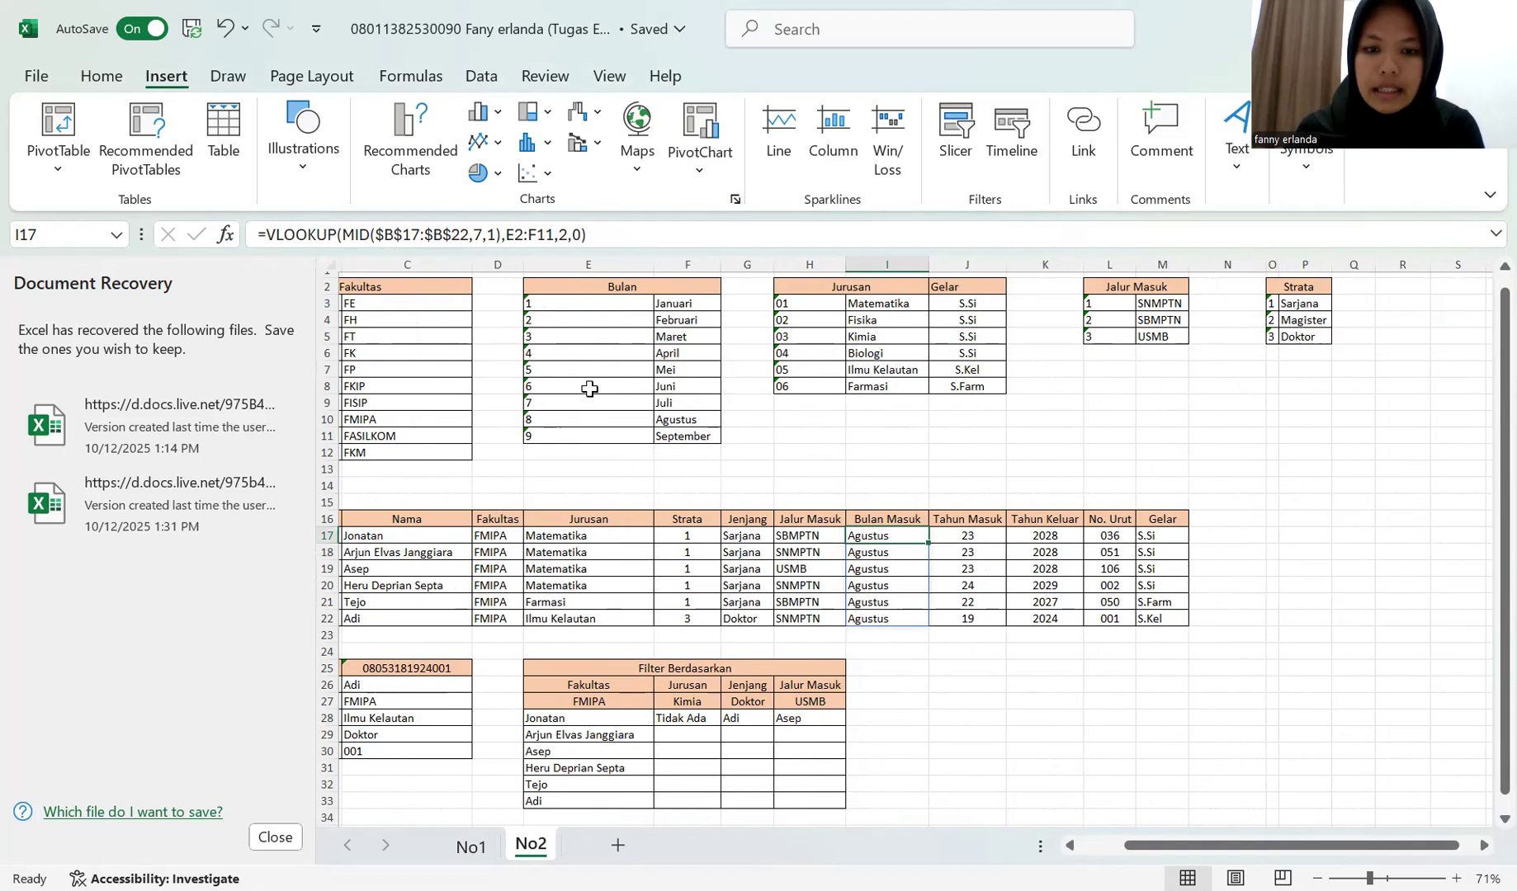
scroll(856, 549, "left", 2)
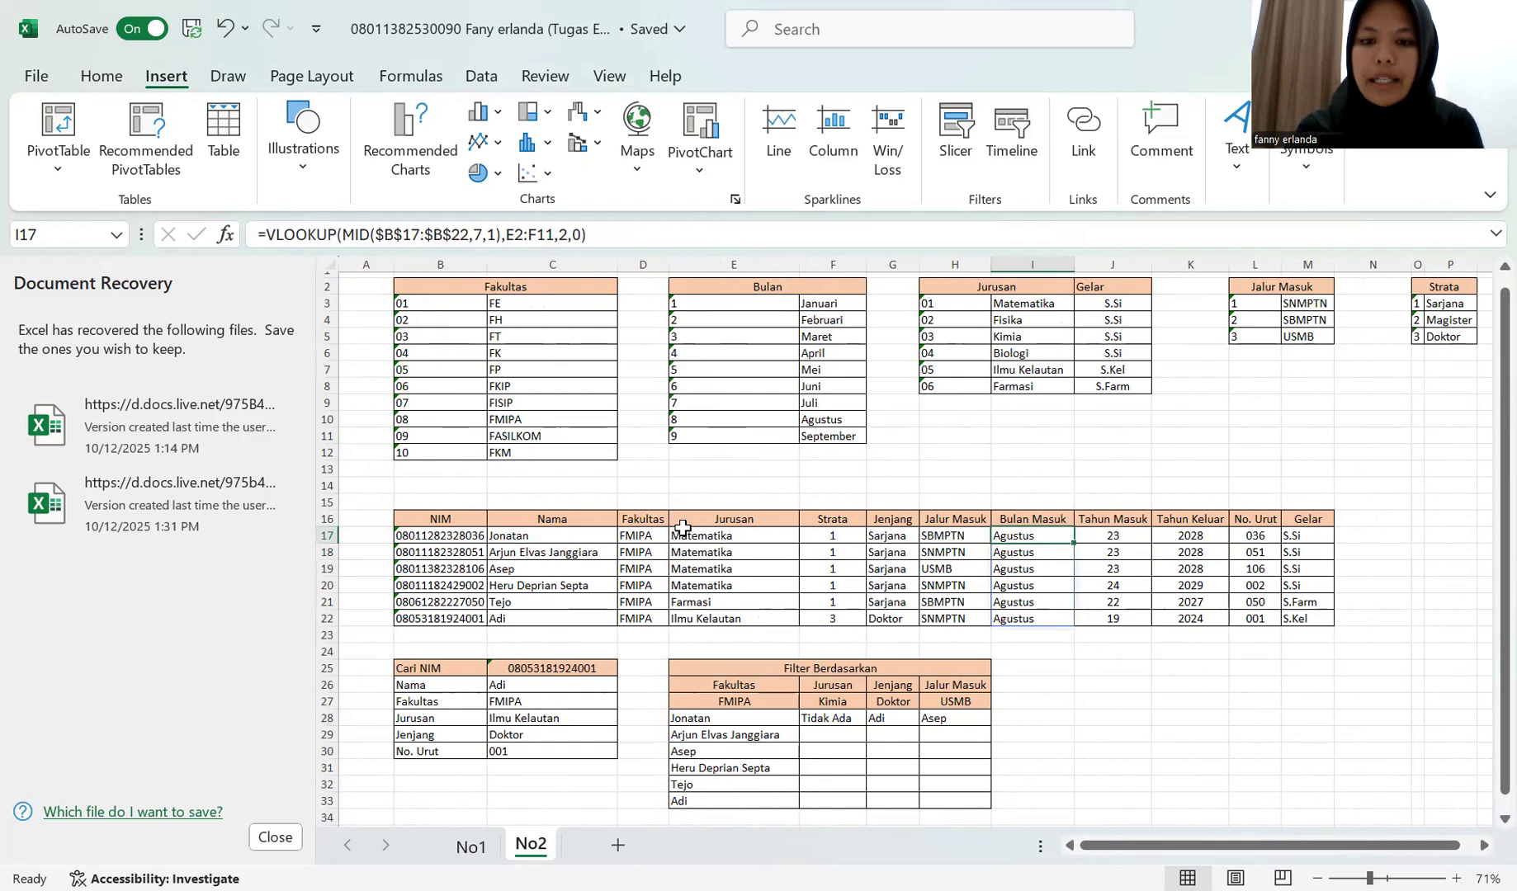
Step: Check the student table's Tahun Keluar and No. Urut formulas, and return to the first Bulan Masuk formula
scroll(959, 632, "right", 1)
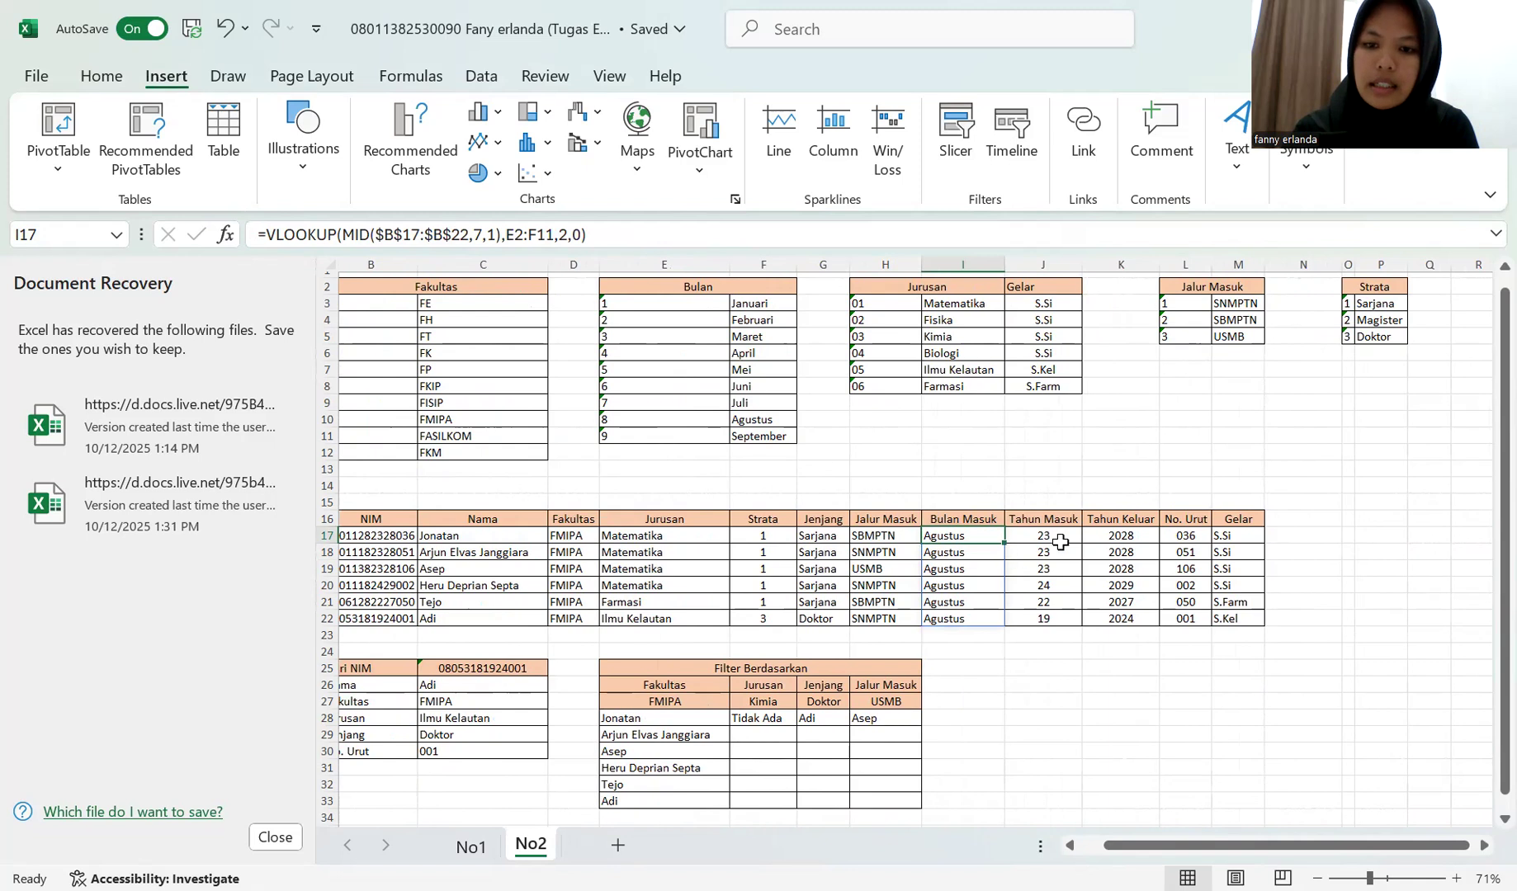
left_click(1111, 548)
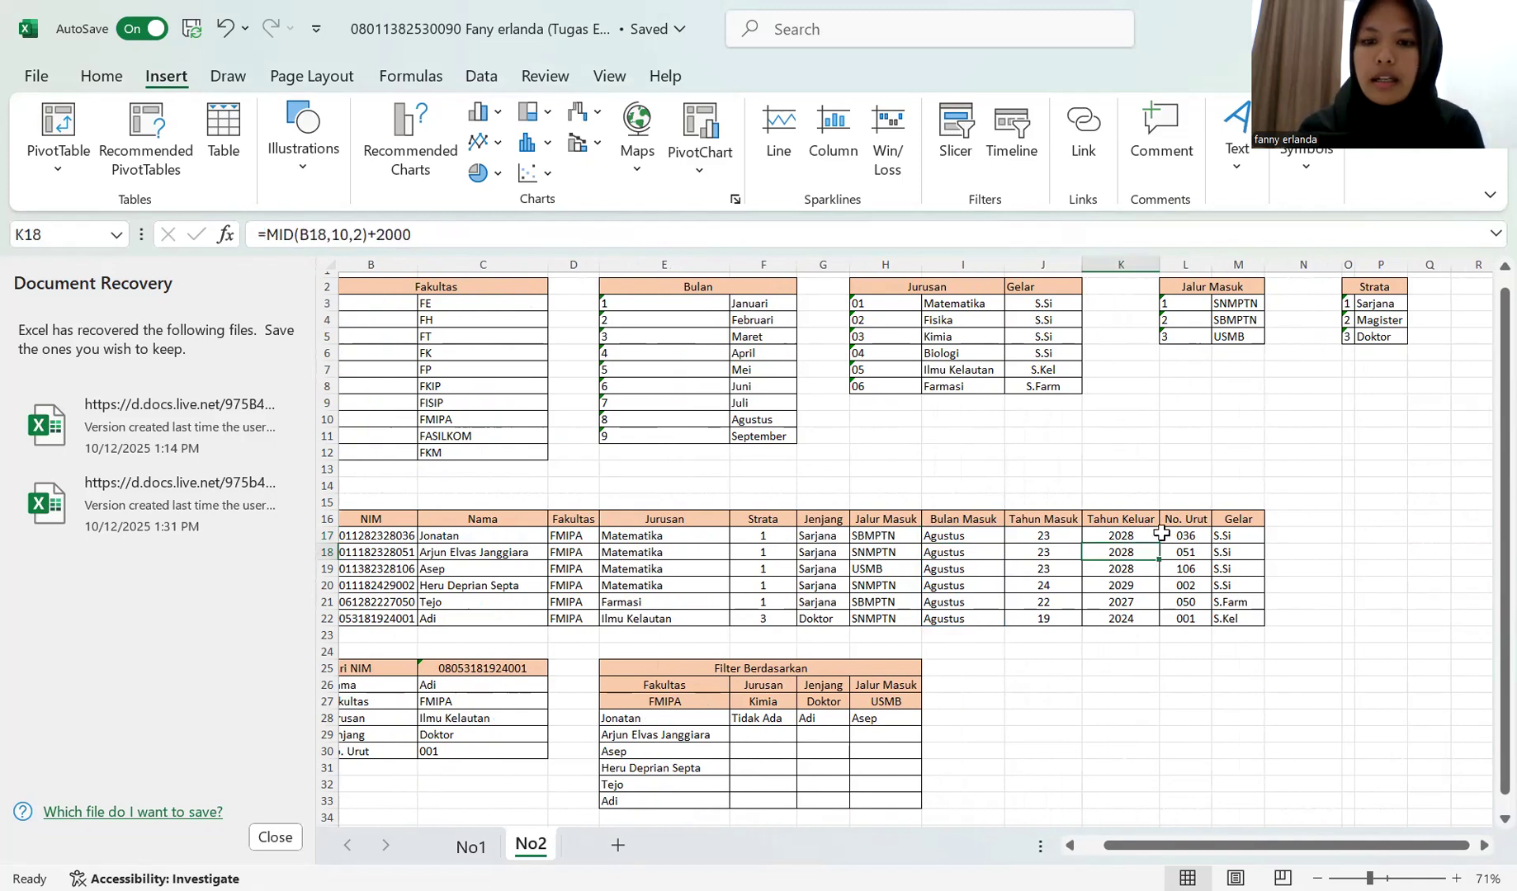
left_click(1179, 537)
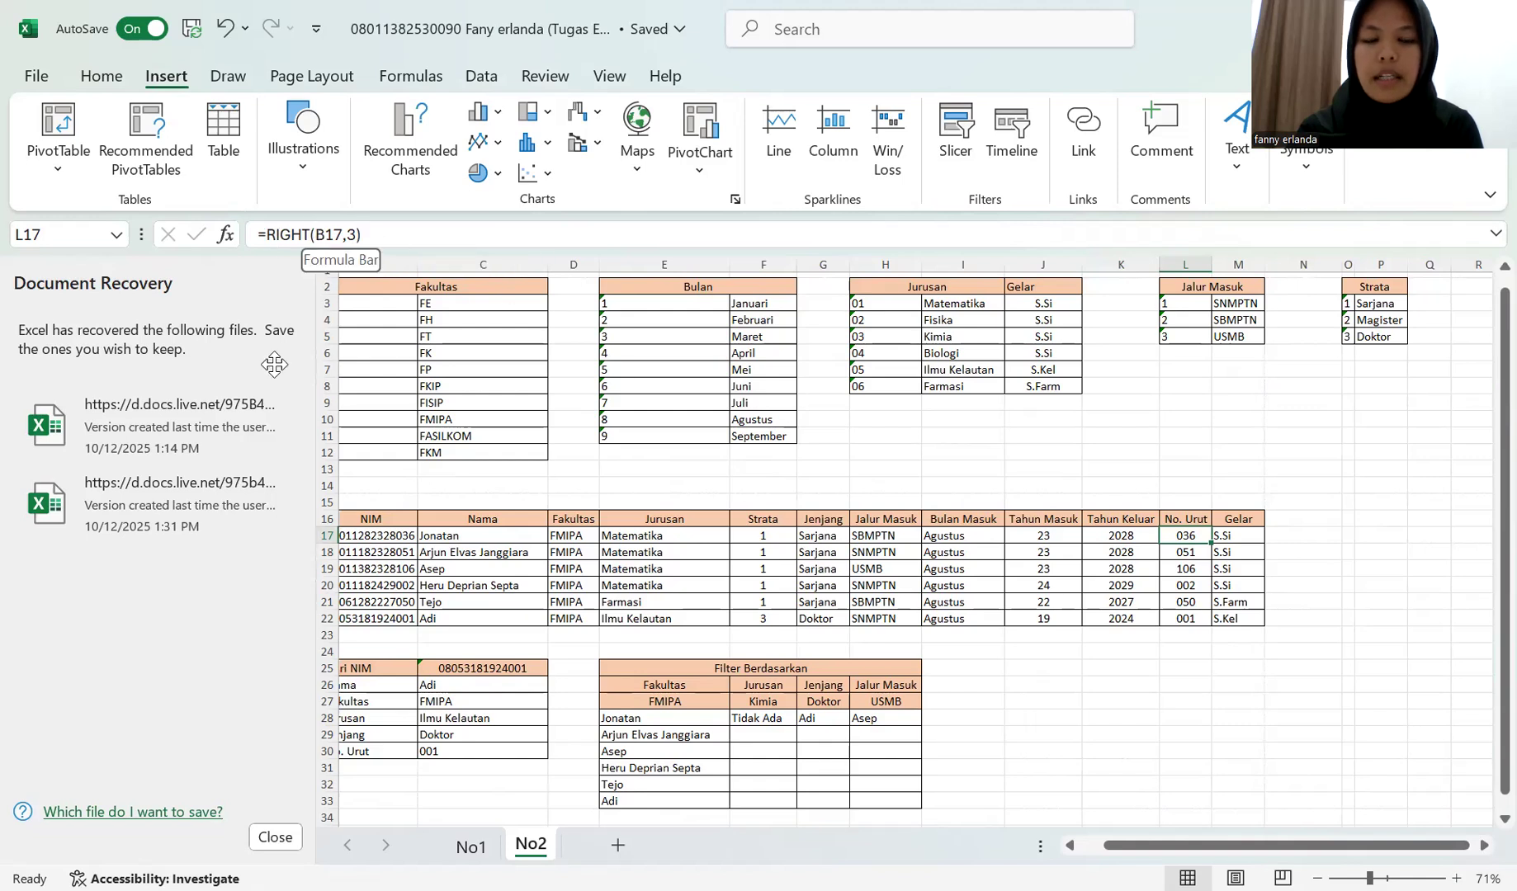
scroll(915, 491, "left", 2)
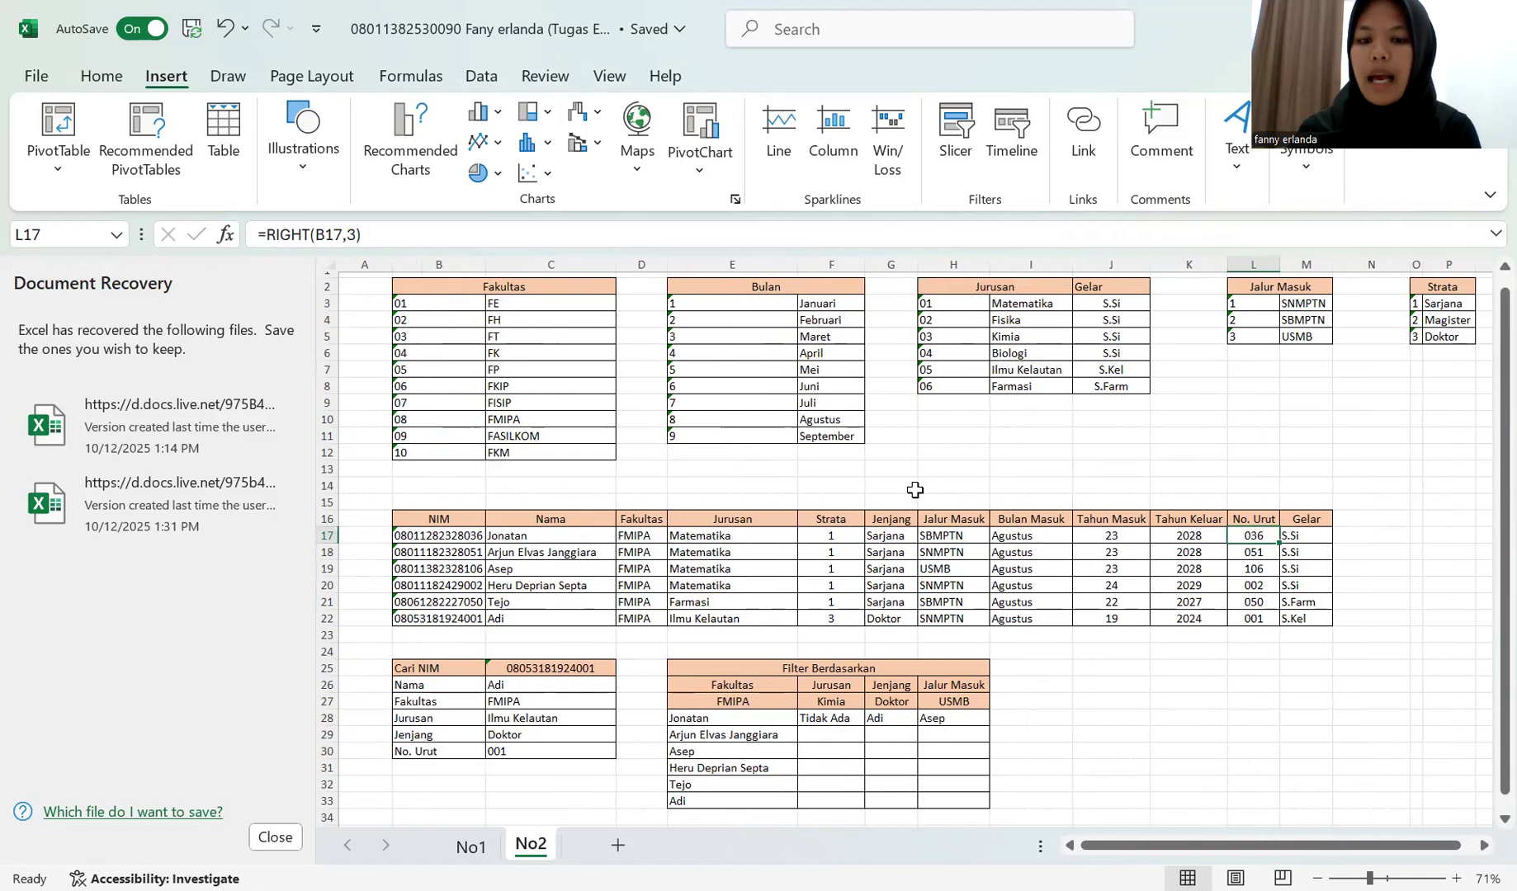
left_click(1025, 537)
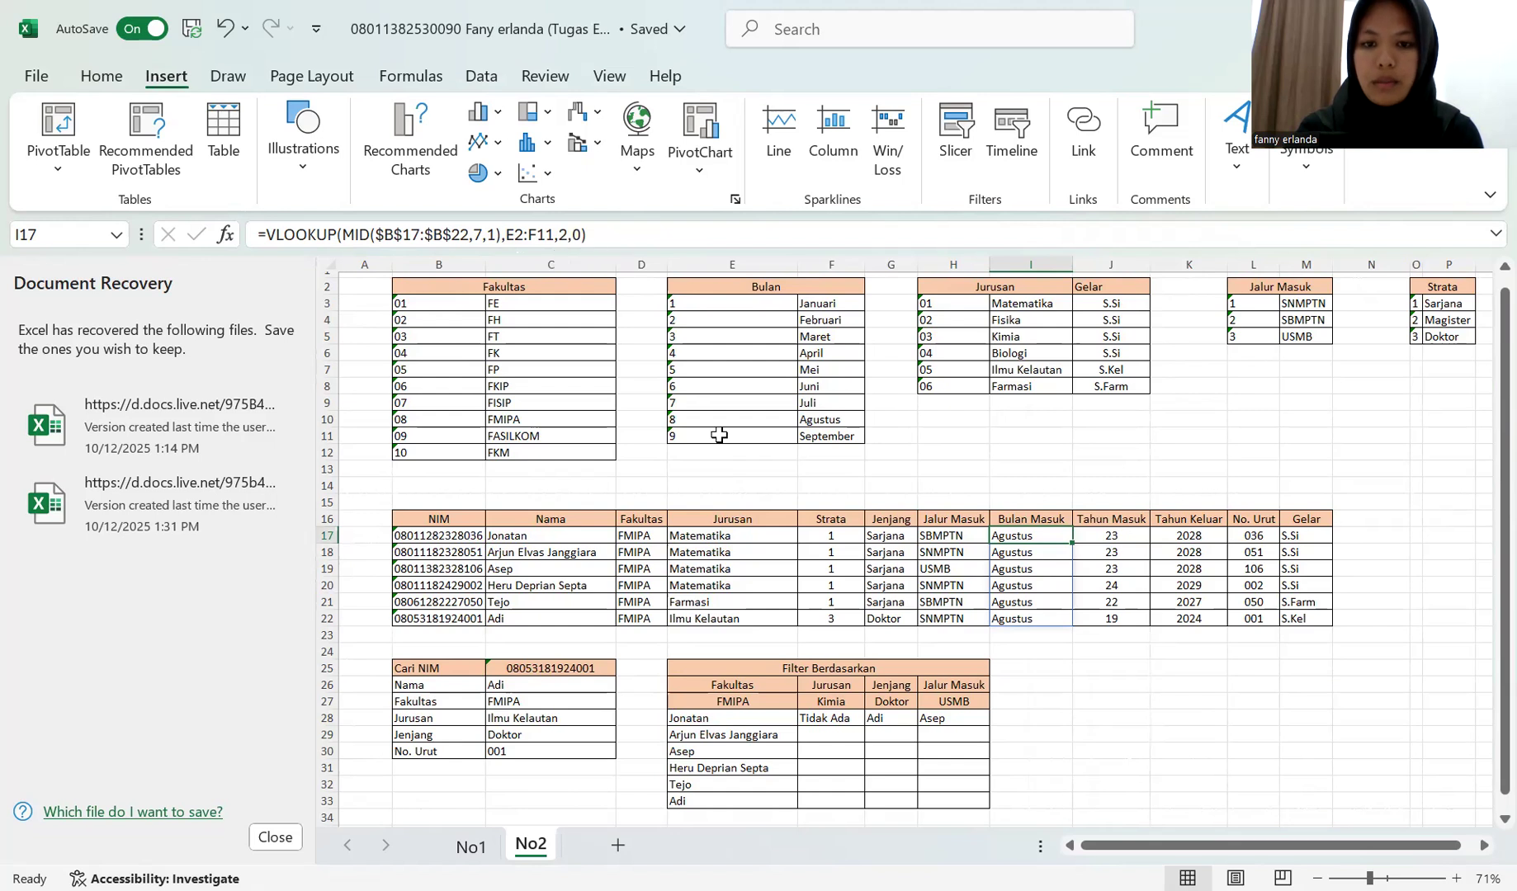
Step: Inspect the first Jurusan formula in the student table and compare it with the Jurusan lookup table
scroll(719, 435, "down", 1)
scroll(719, 435, "right", 2)
scroll(719, 435, "up", 1)
scroll(719, 435, "right", 2)
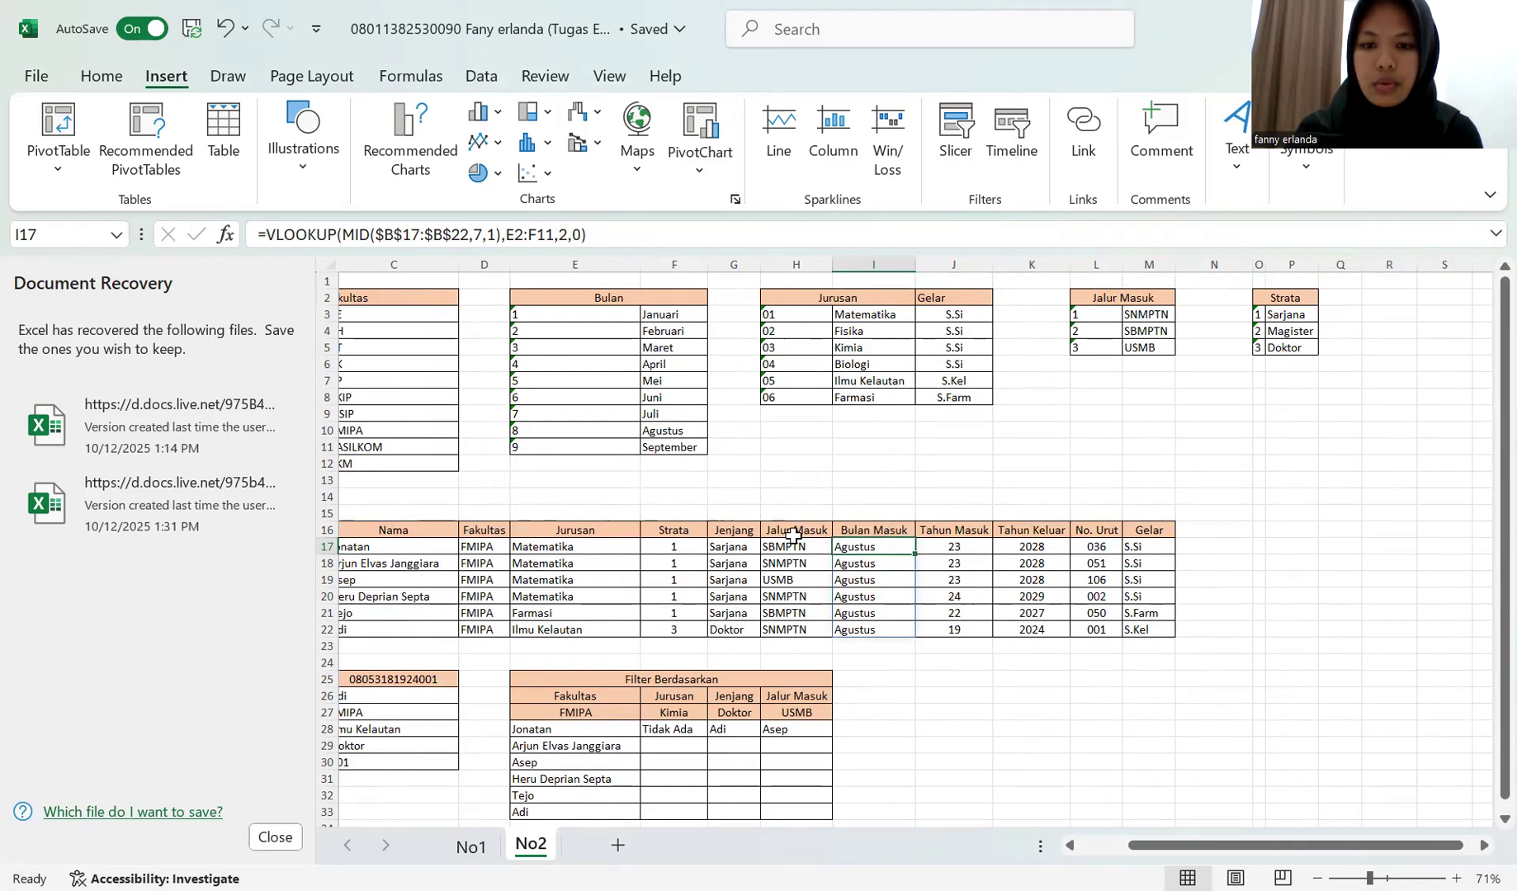
scroll(883, 632, "left", 3)
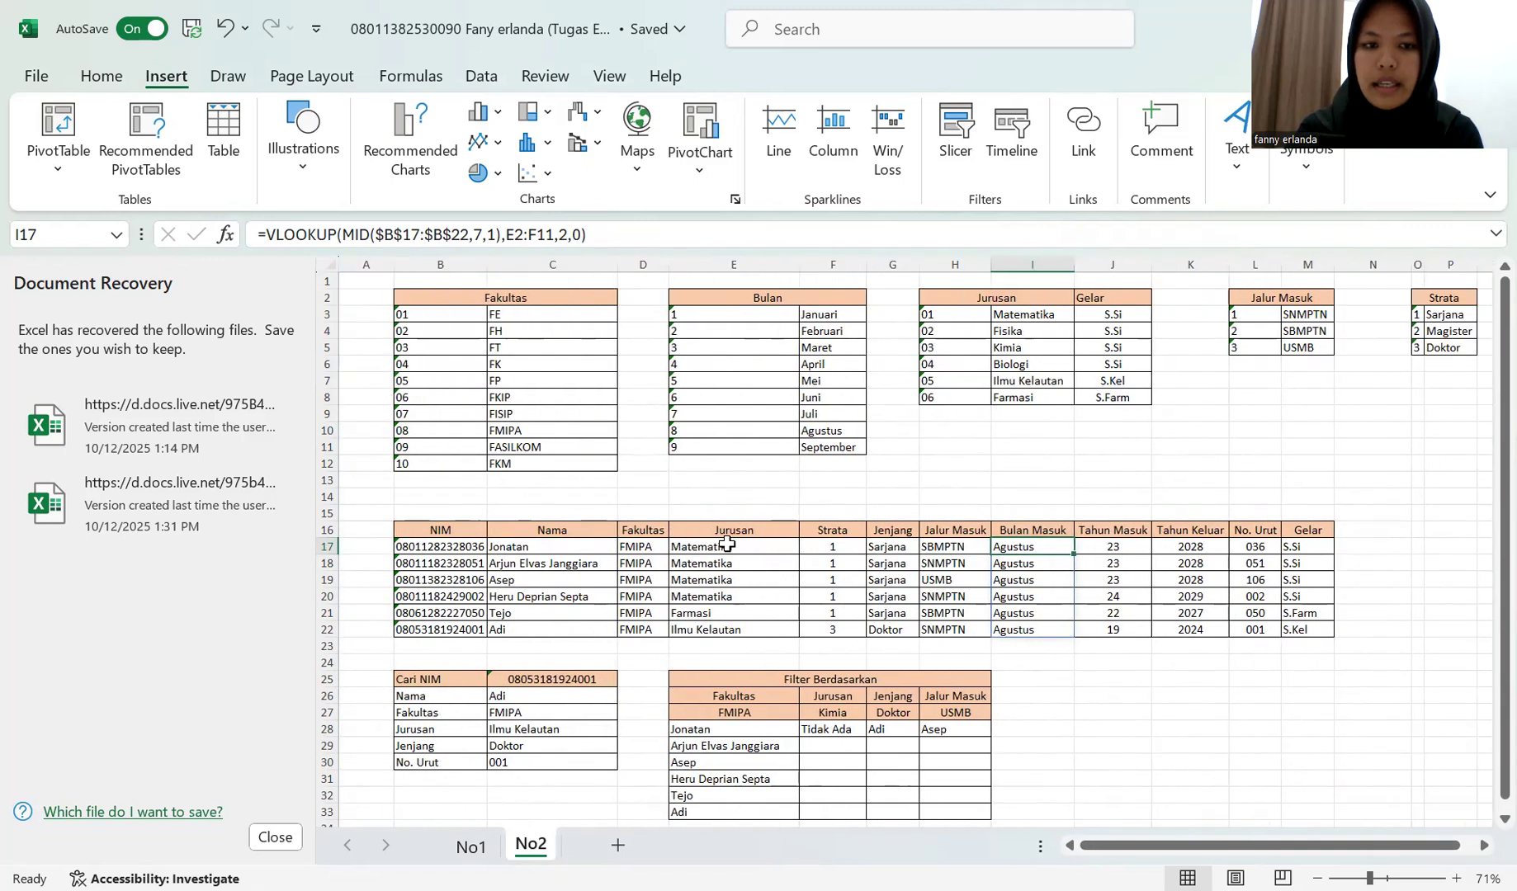
left_click(726, 545)
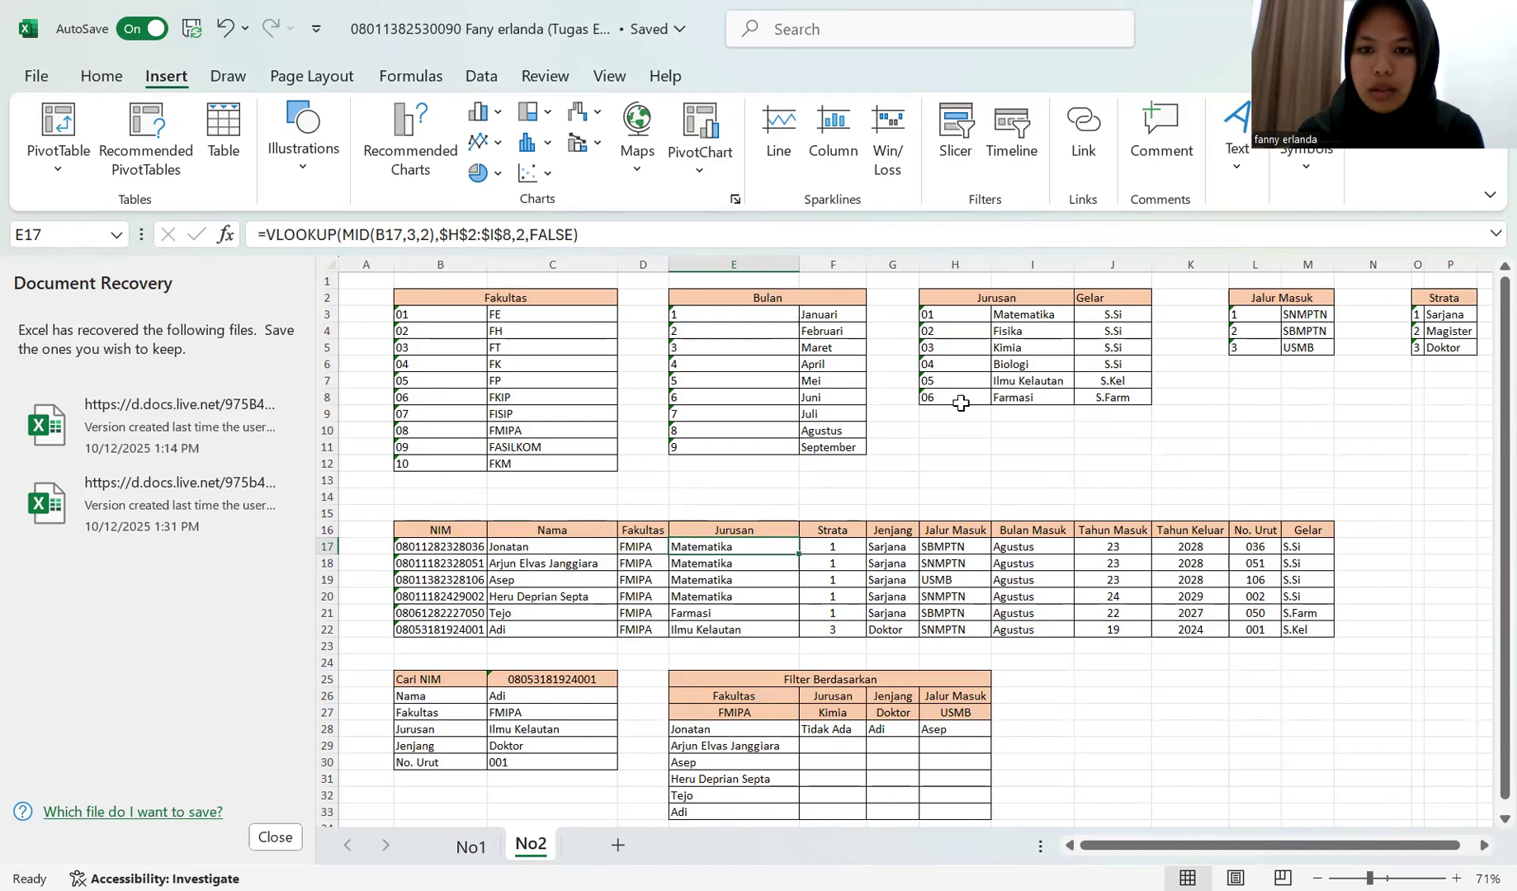
left_click(953, 513)
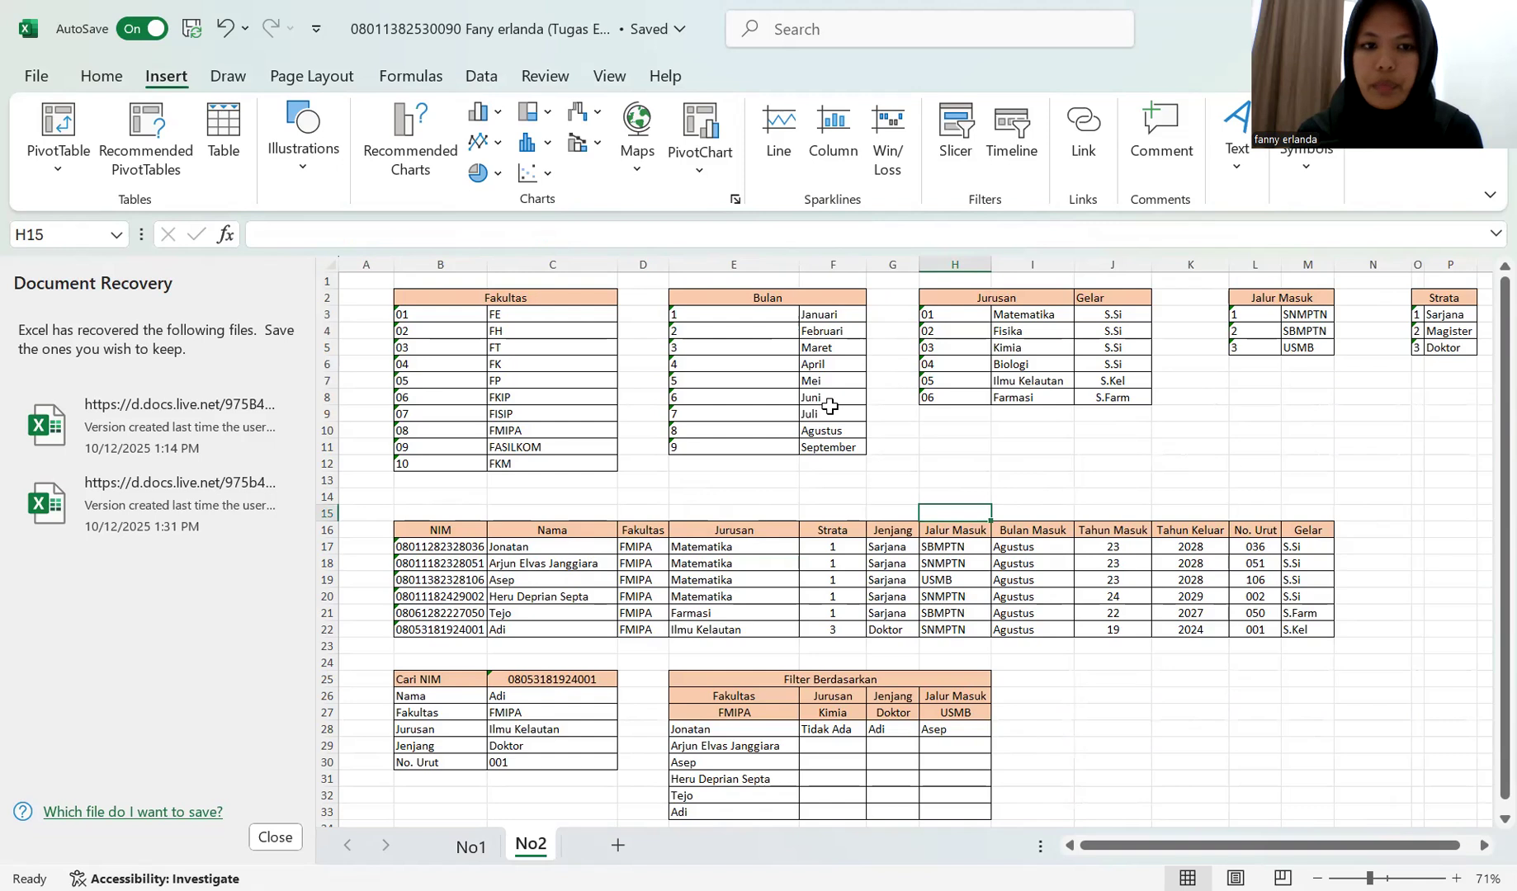
scroll(980, 569, "right", 10)
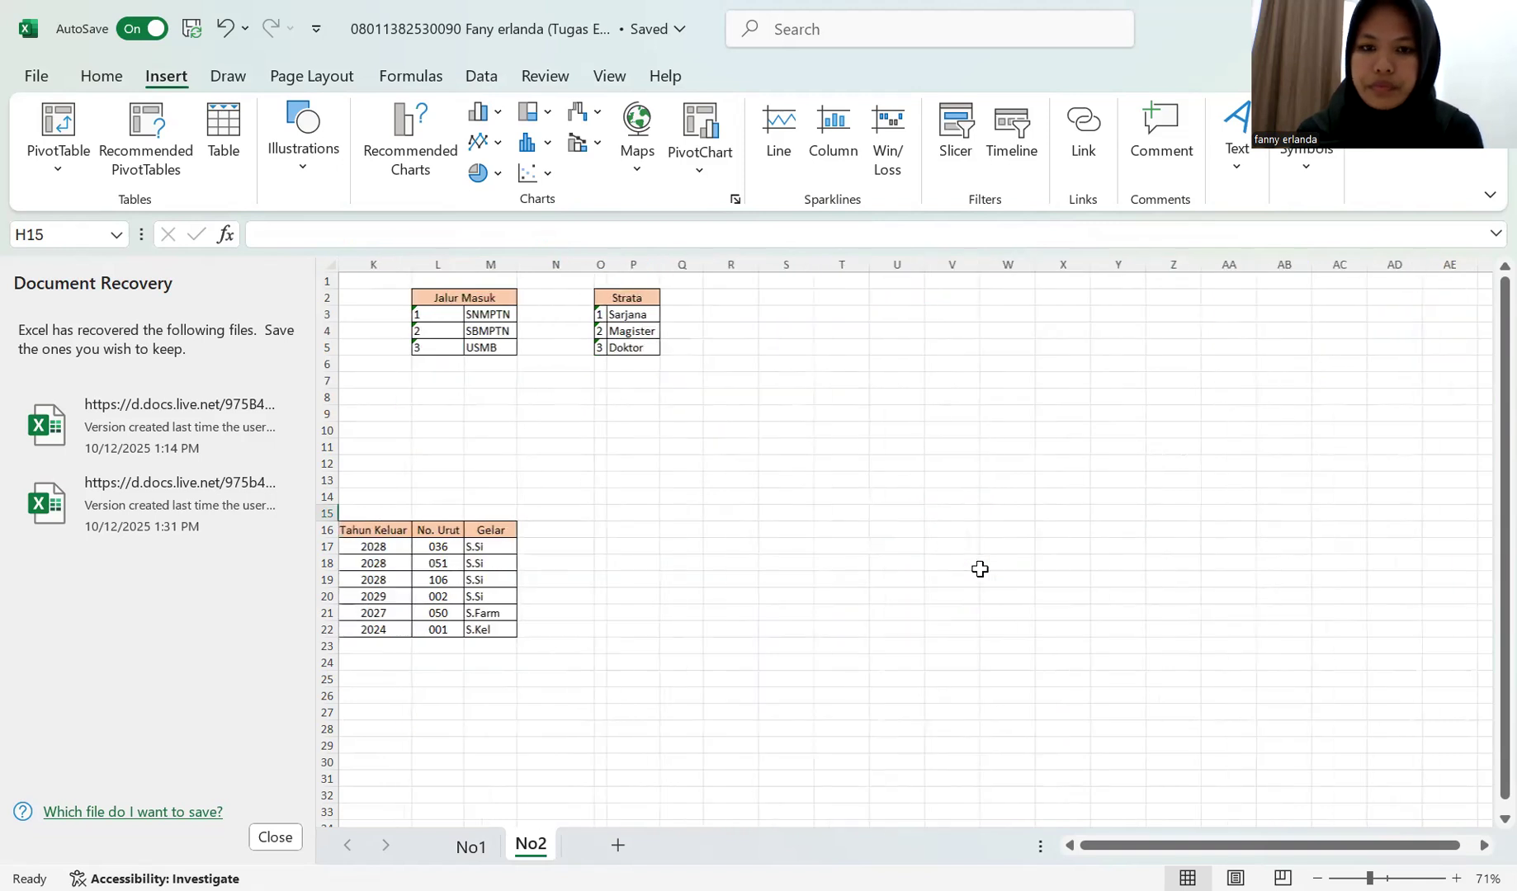
scroll(980, 569, "left", 6)
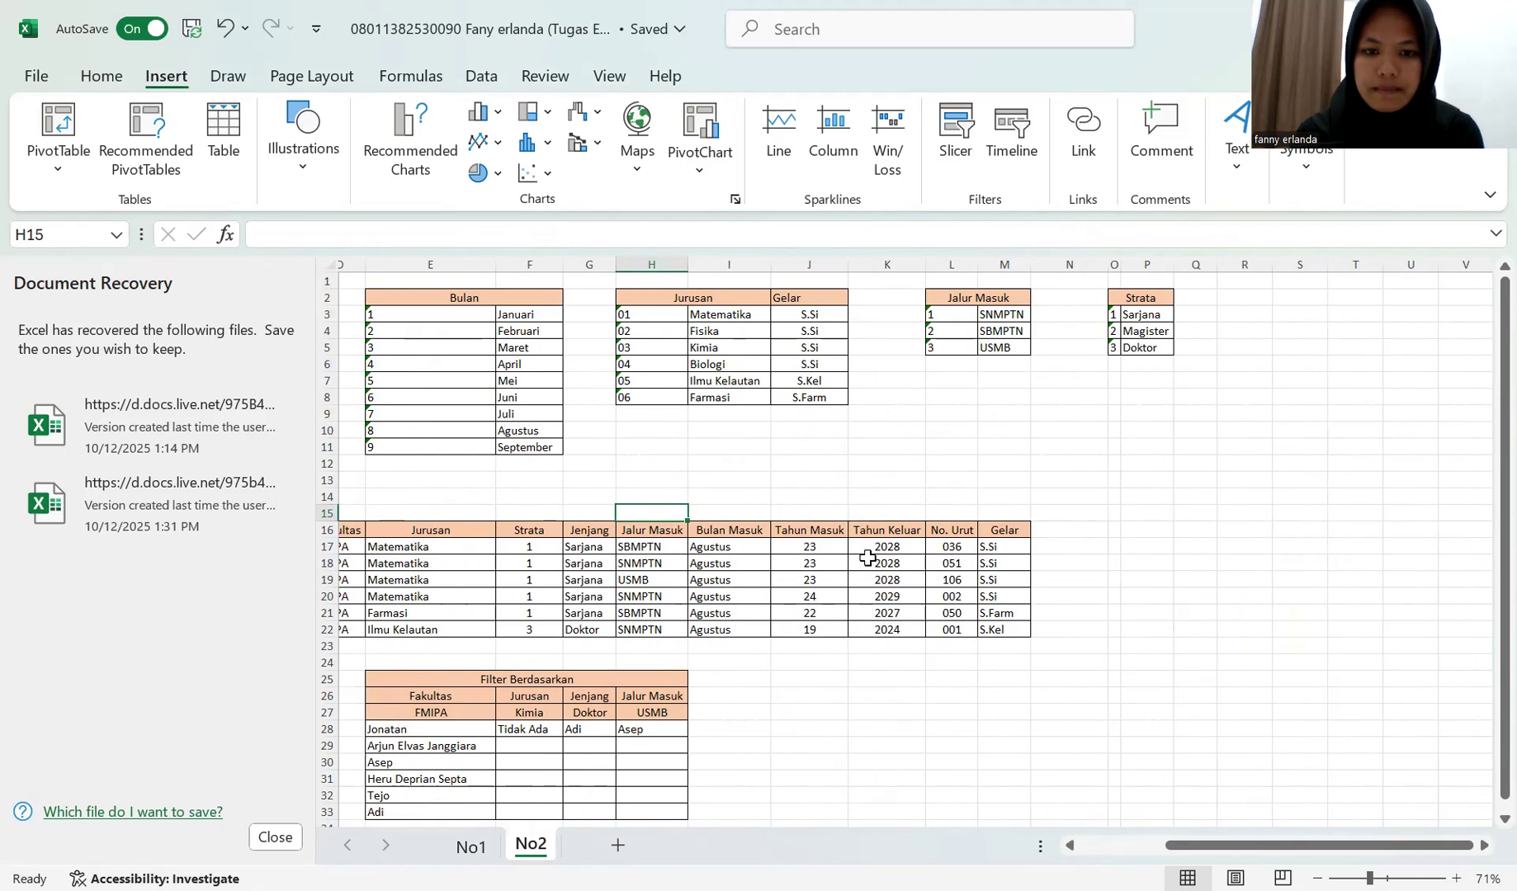
scroll(613, 547, "left", 3)
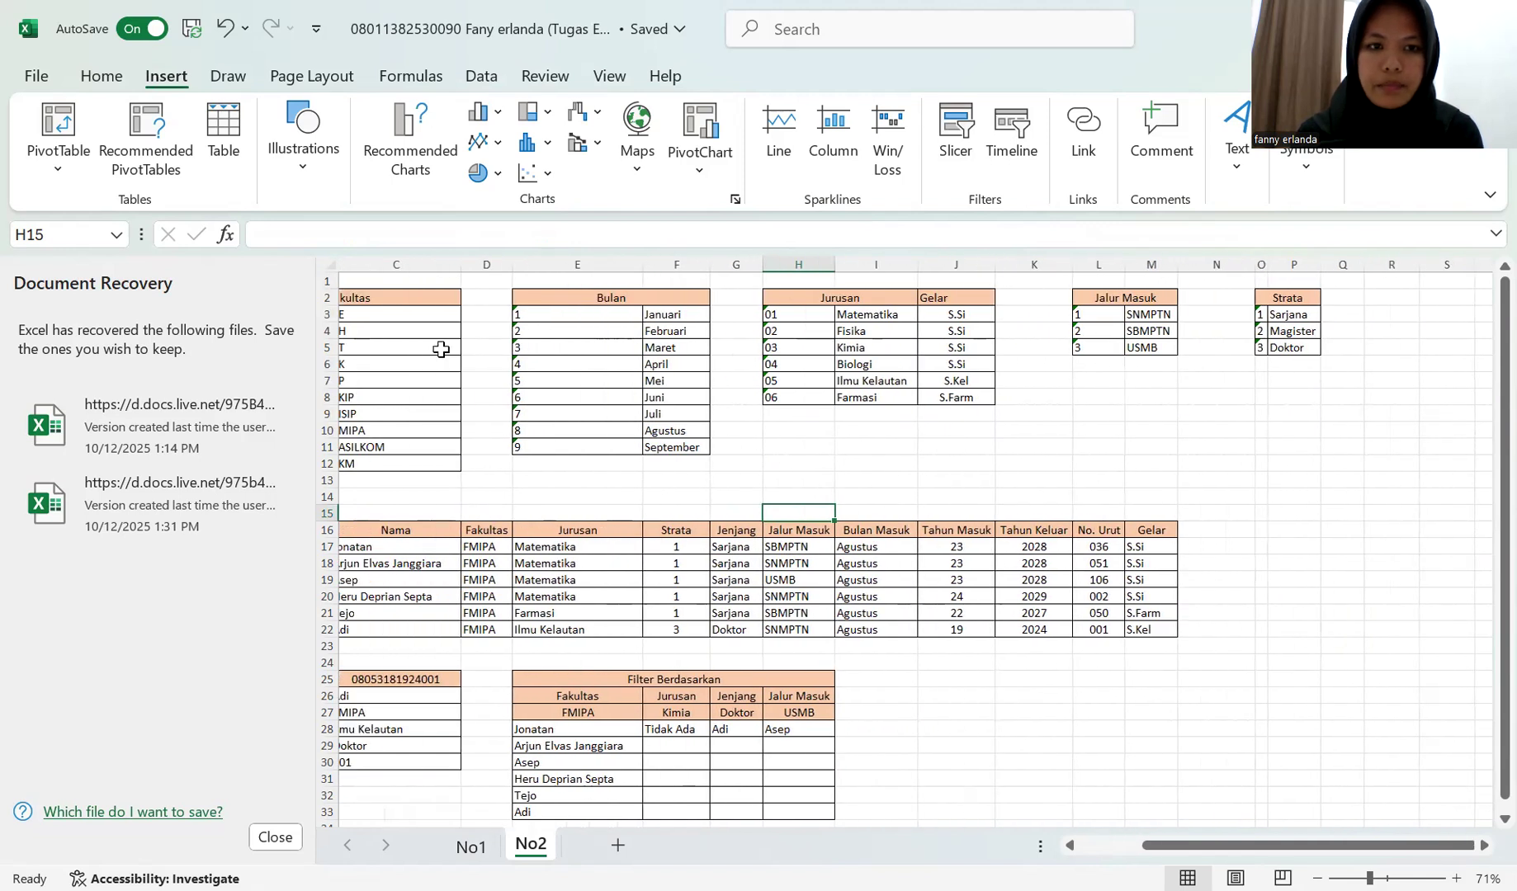
left_click(608, 546)
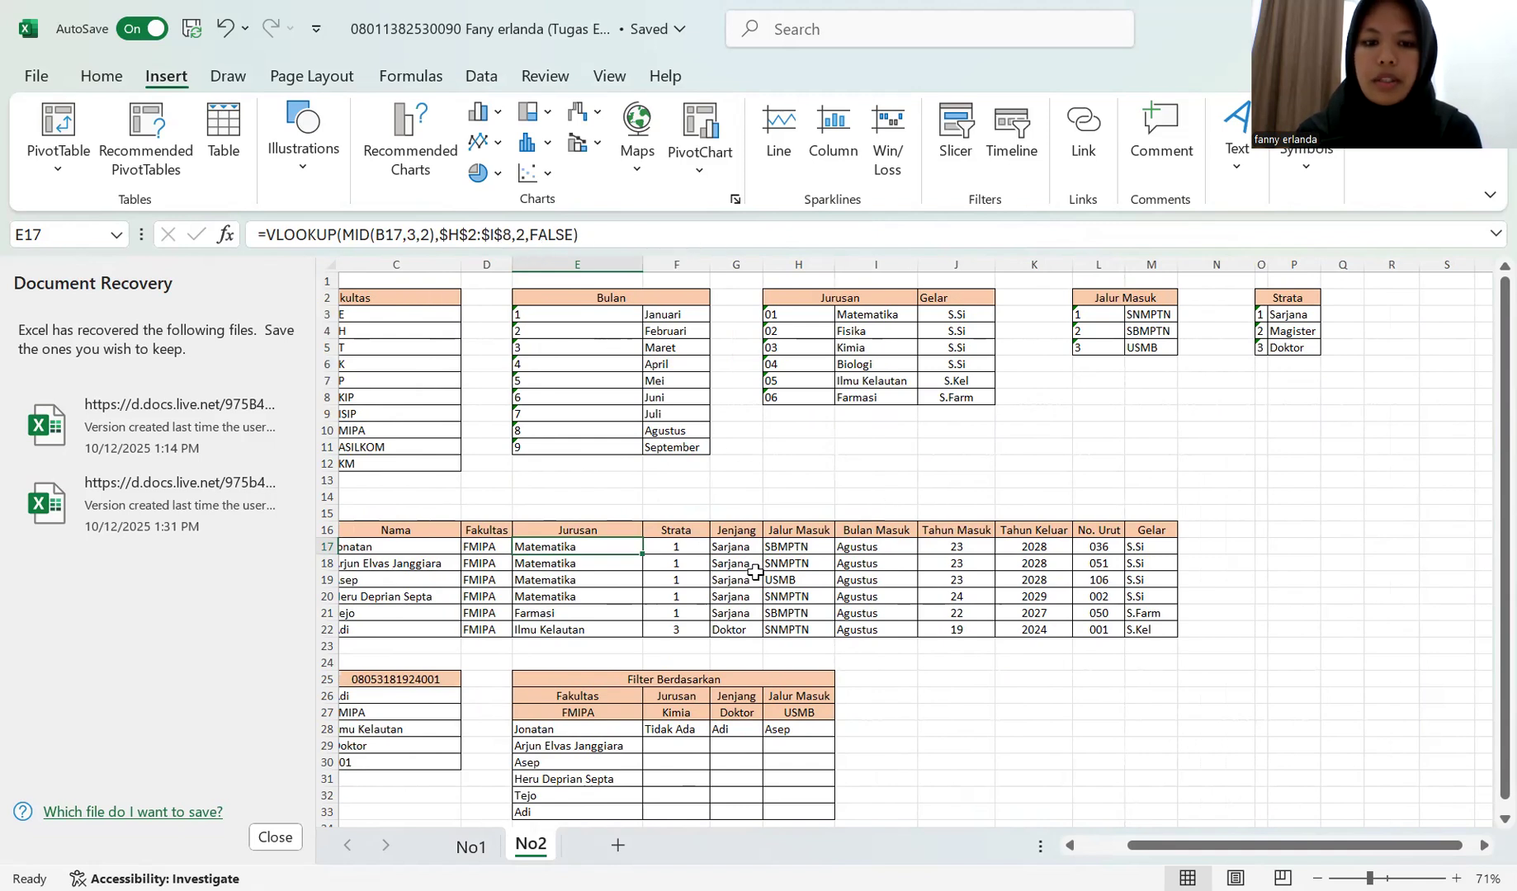
Step: Examine the Gelar column of the Jurusan lookup table and the first Gelar formula in the student table
scroll(866, 446, "right", 1)
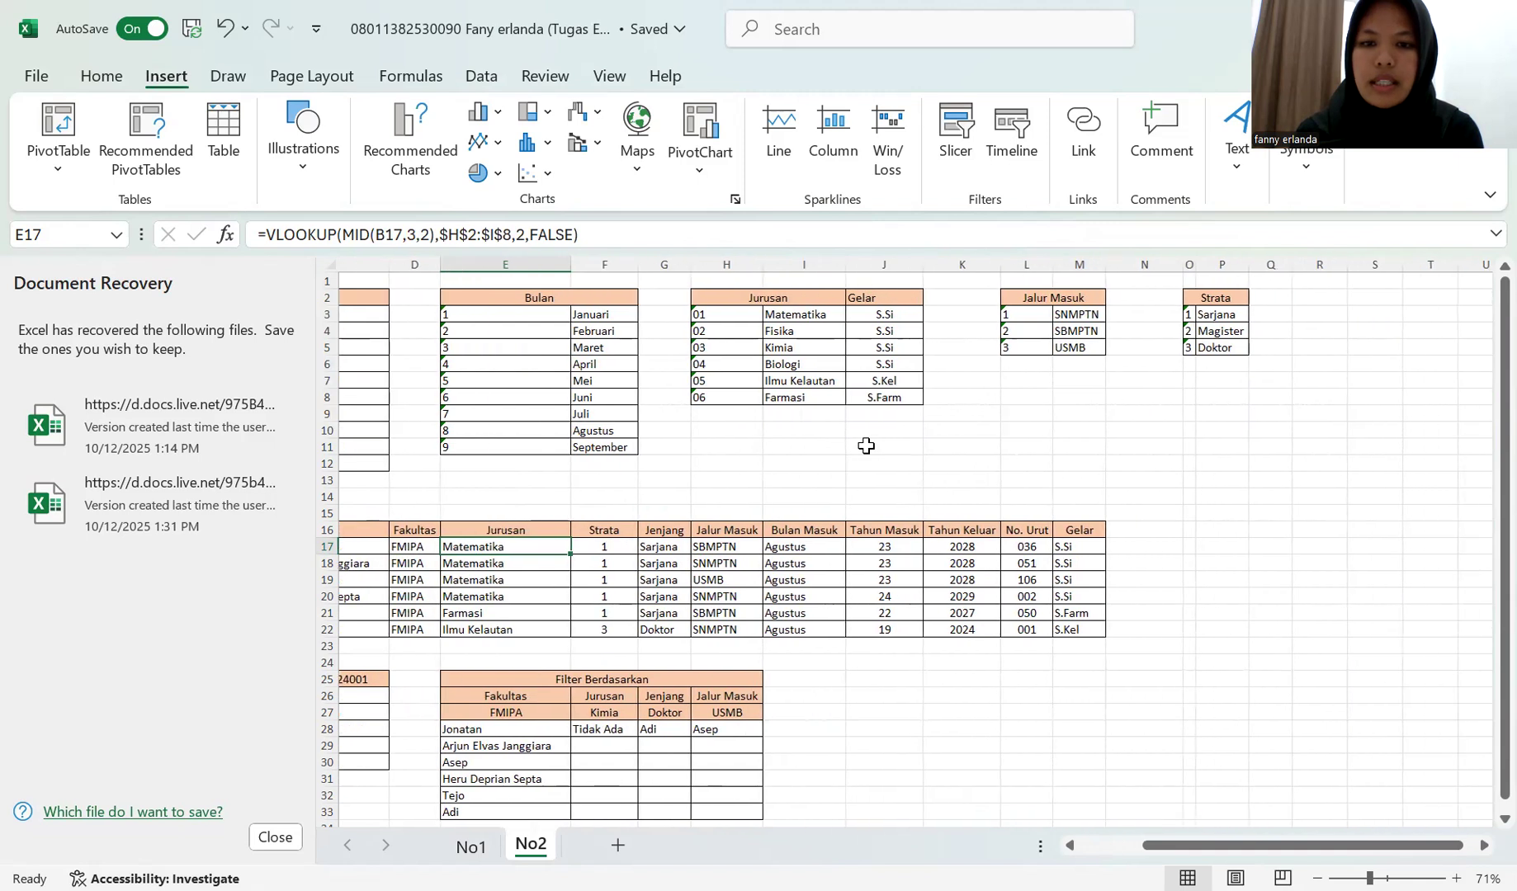
left_click(881, 311)
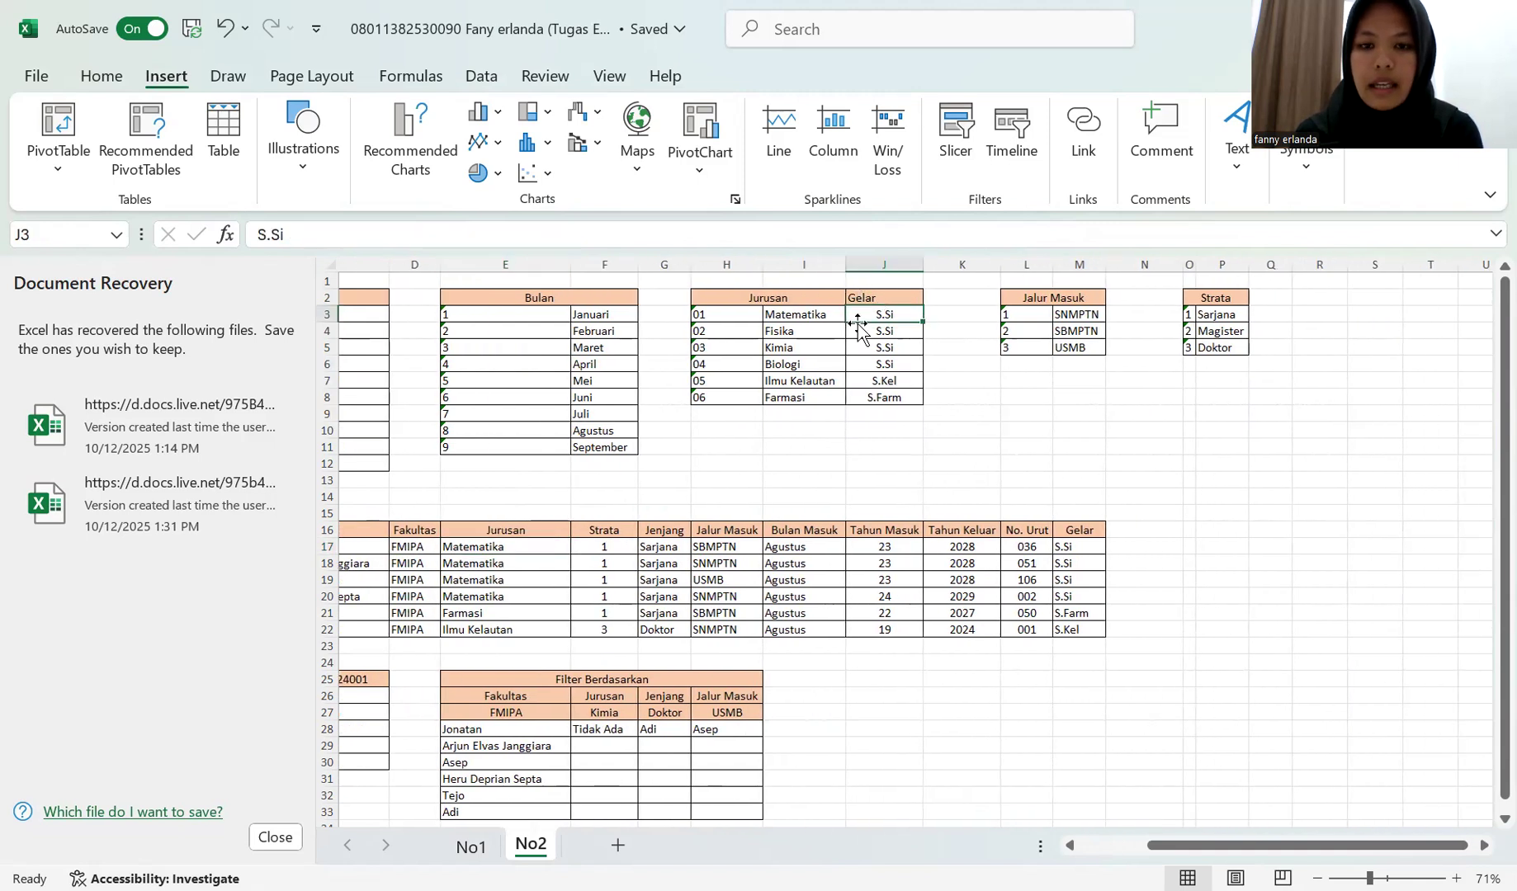
left_click(864, 299)
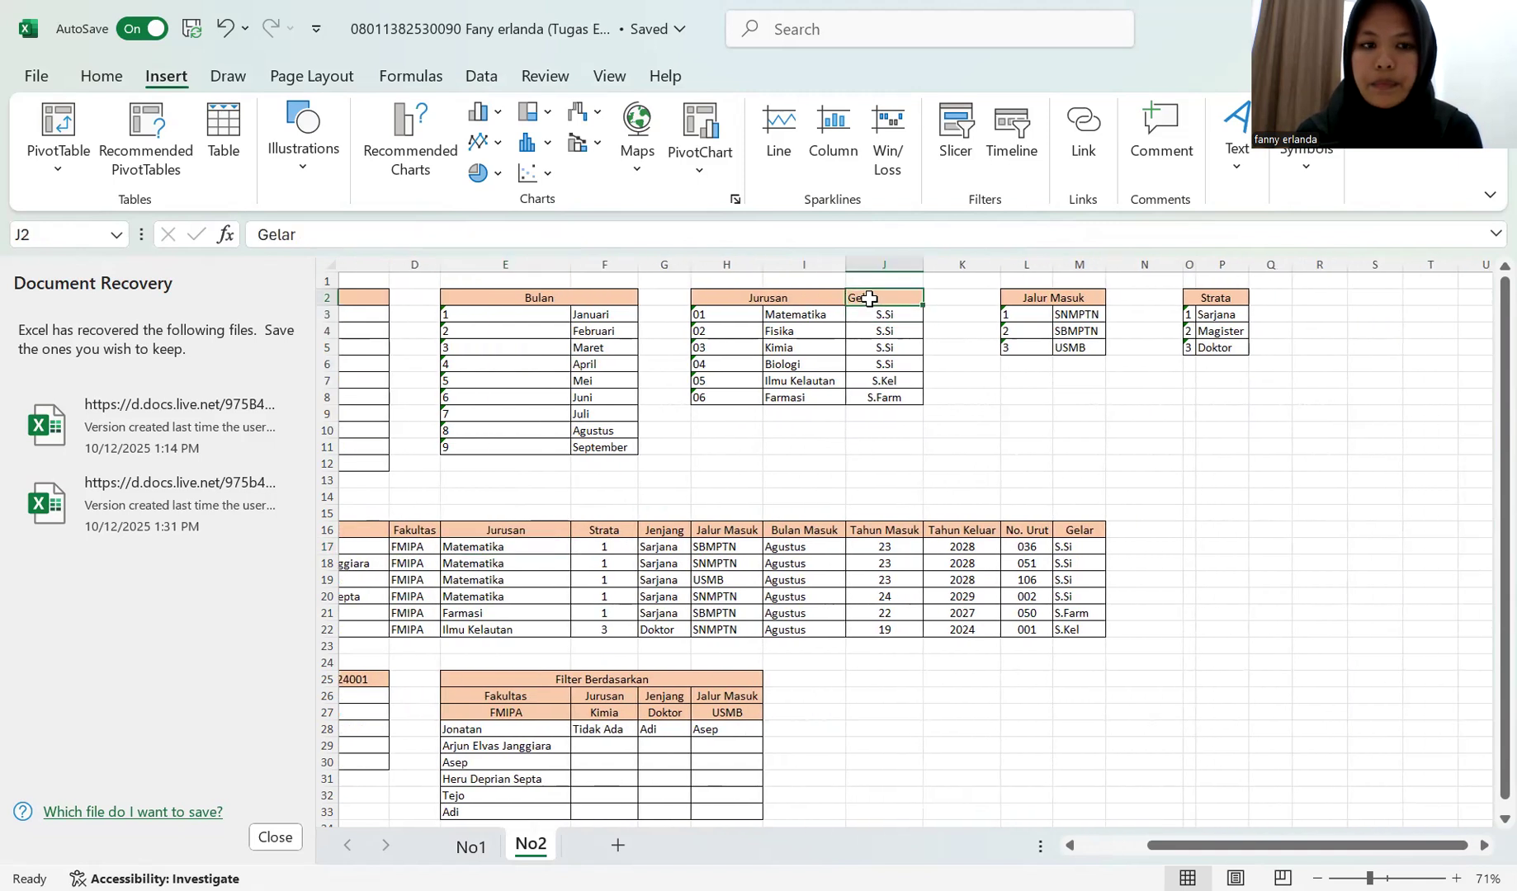
left_click(1091, 551)
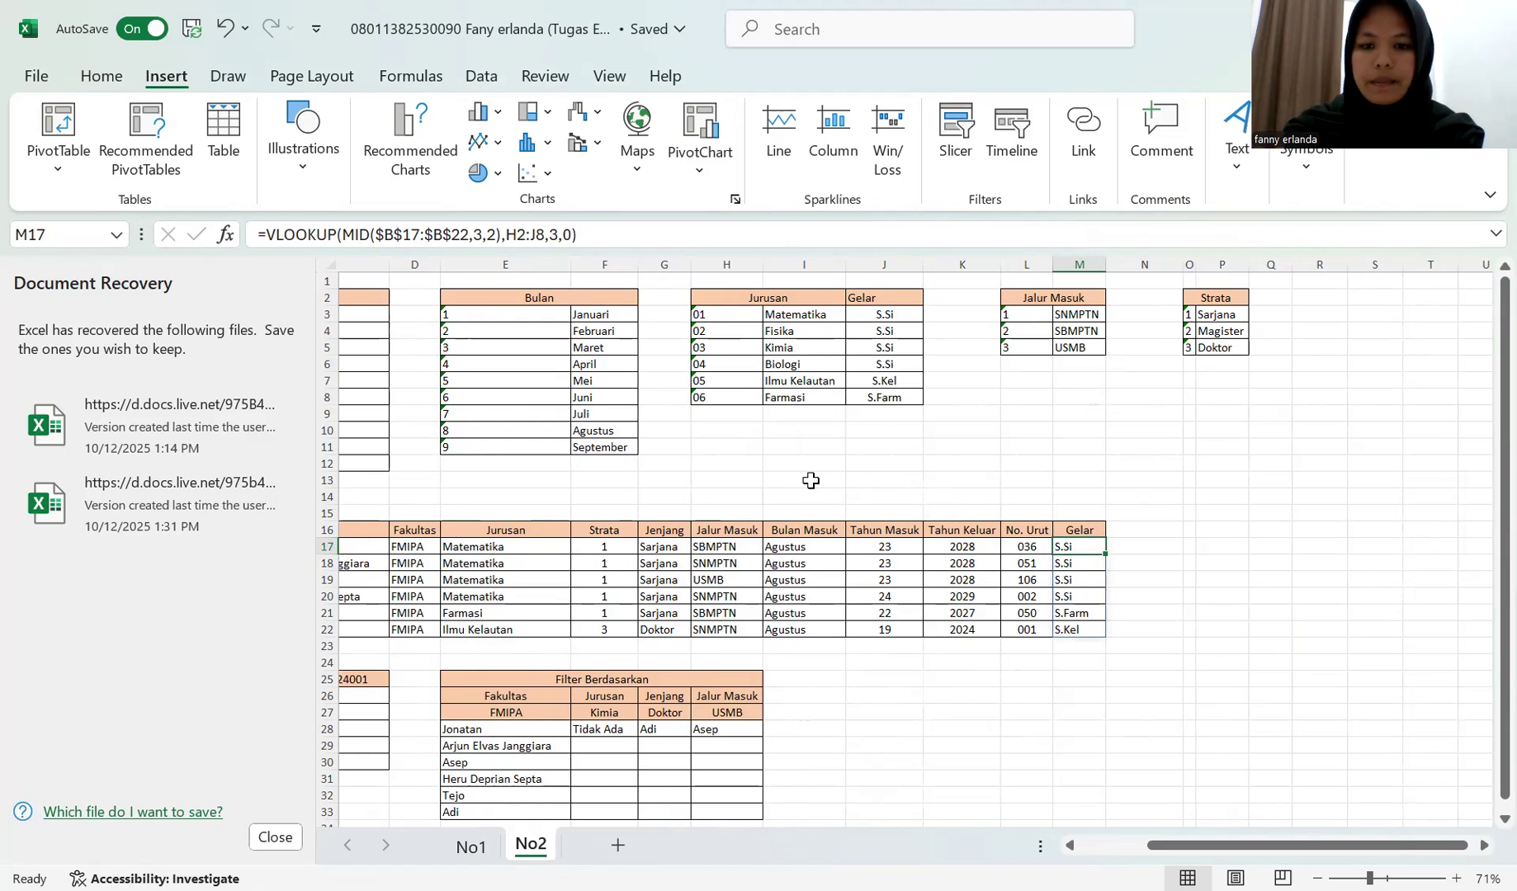
left_click(1028, 563)
left_click(1069, 547)
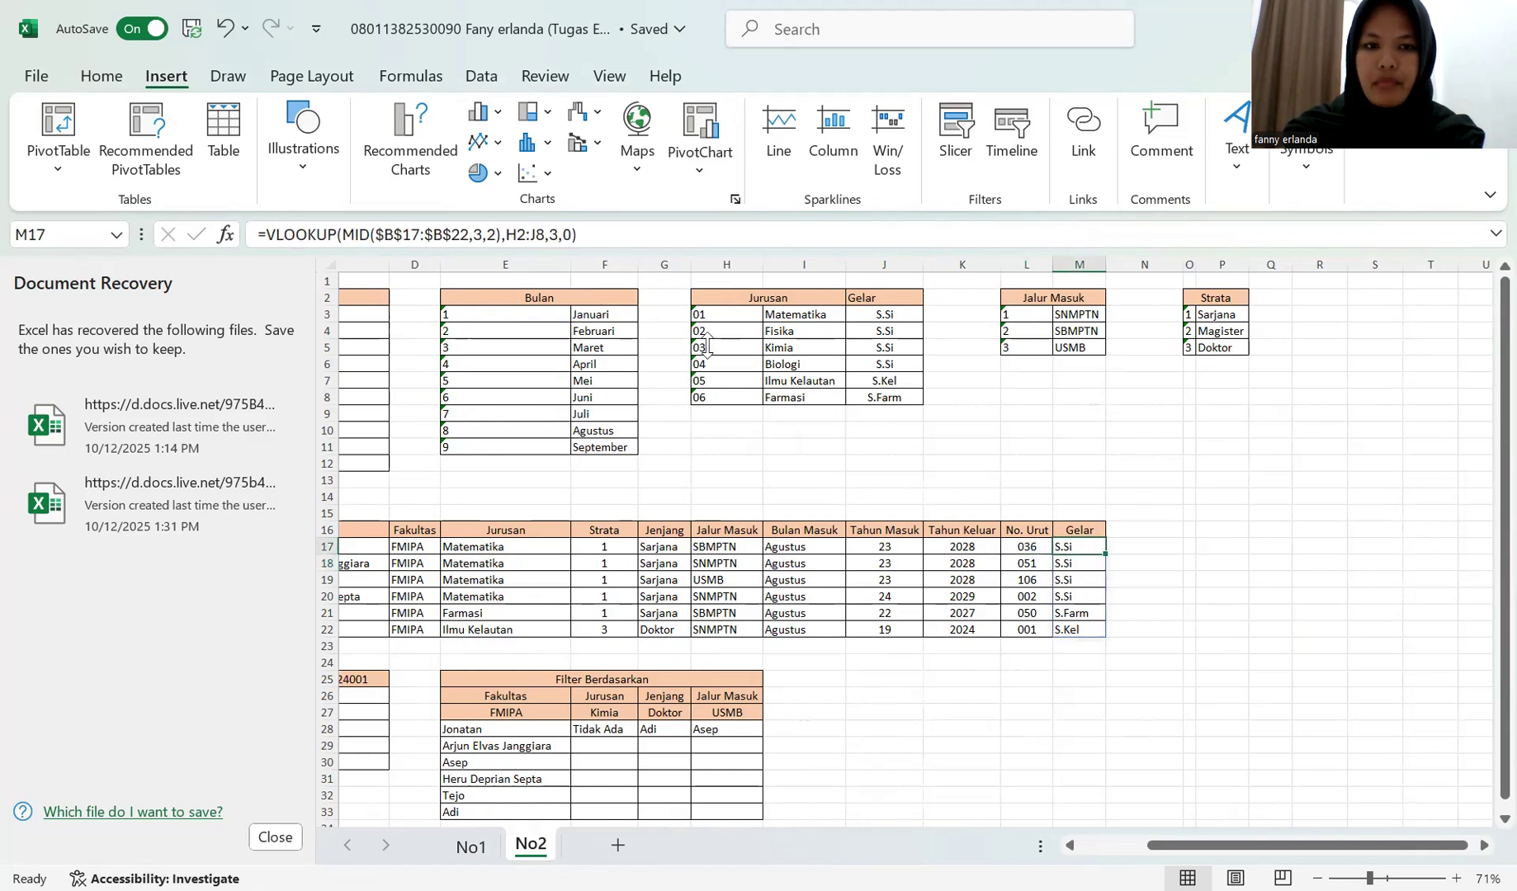
Step: Inspect the Jalur Masuk lookup table and compare it with the first Jalur Masuk formula in the student table
scroll(707, 343, "right", 3)
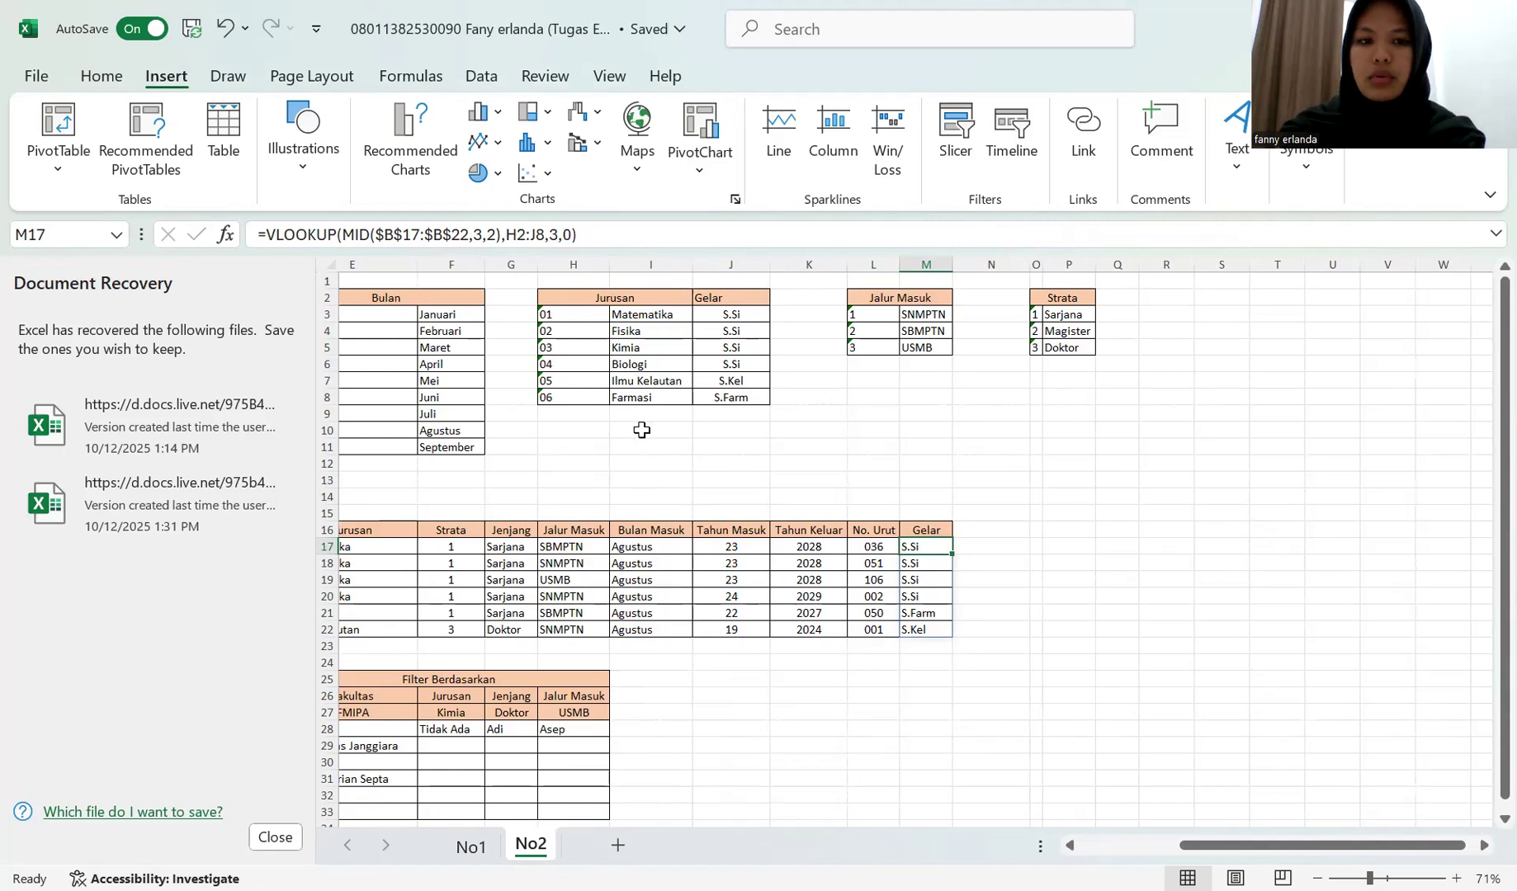
scroll(641, 430, "left", 2)
scroll(641, 430, "right", 1)
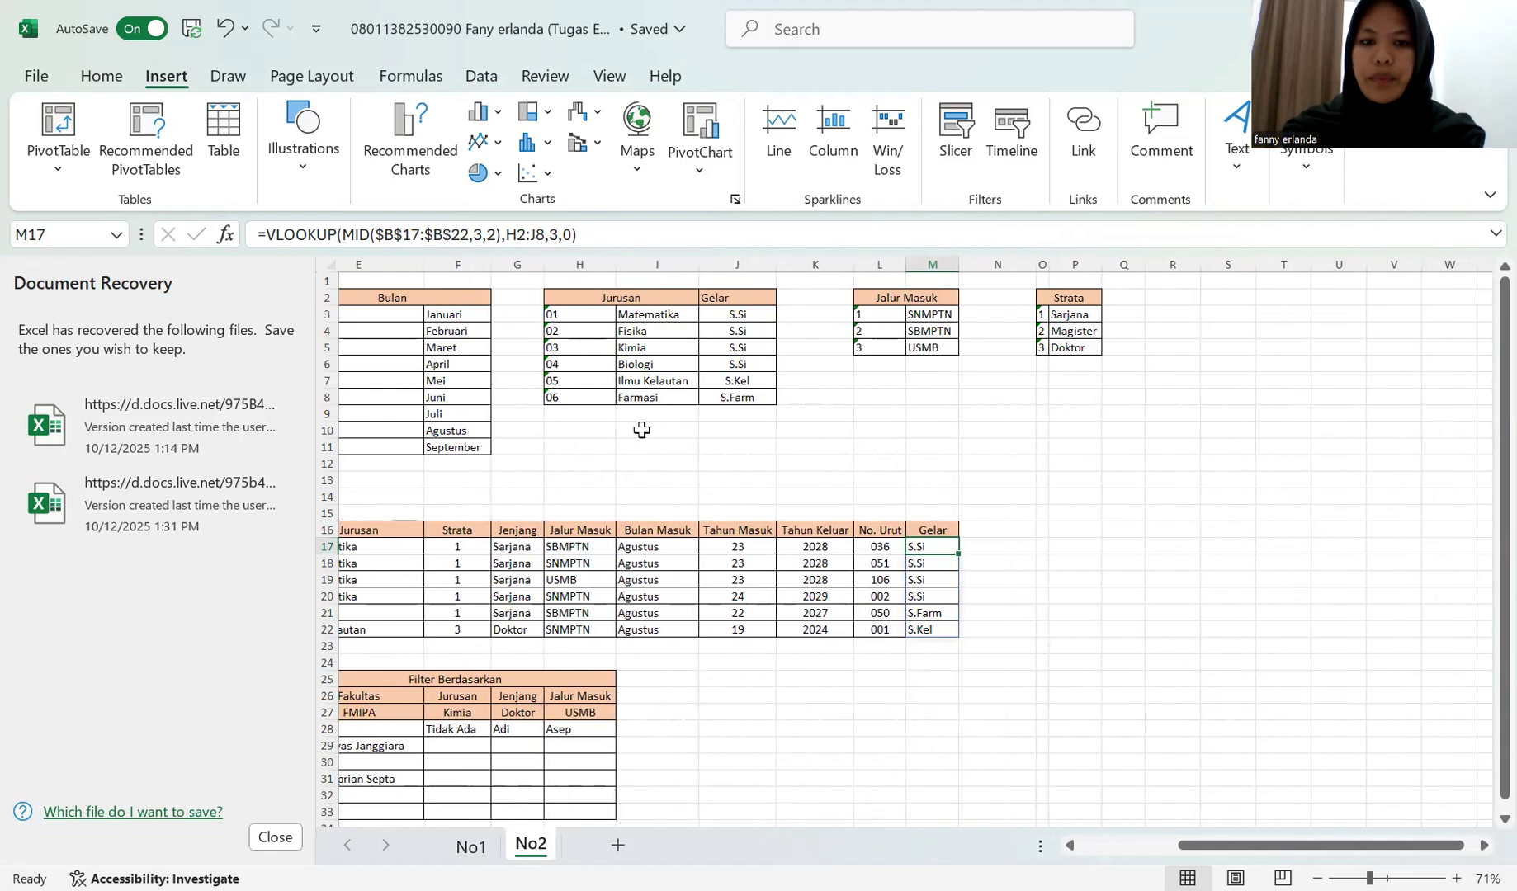
left_click(889, 301)
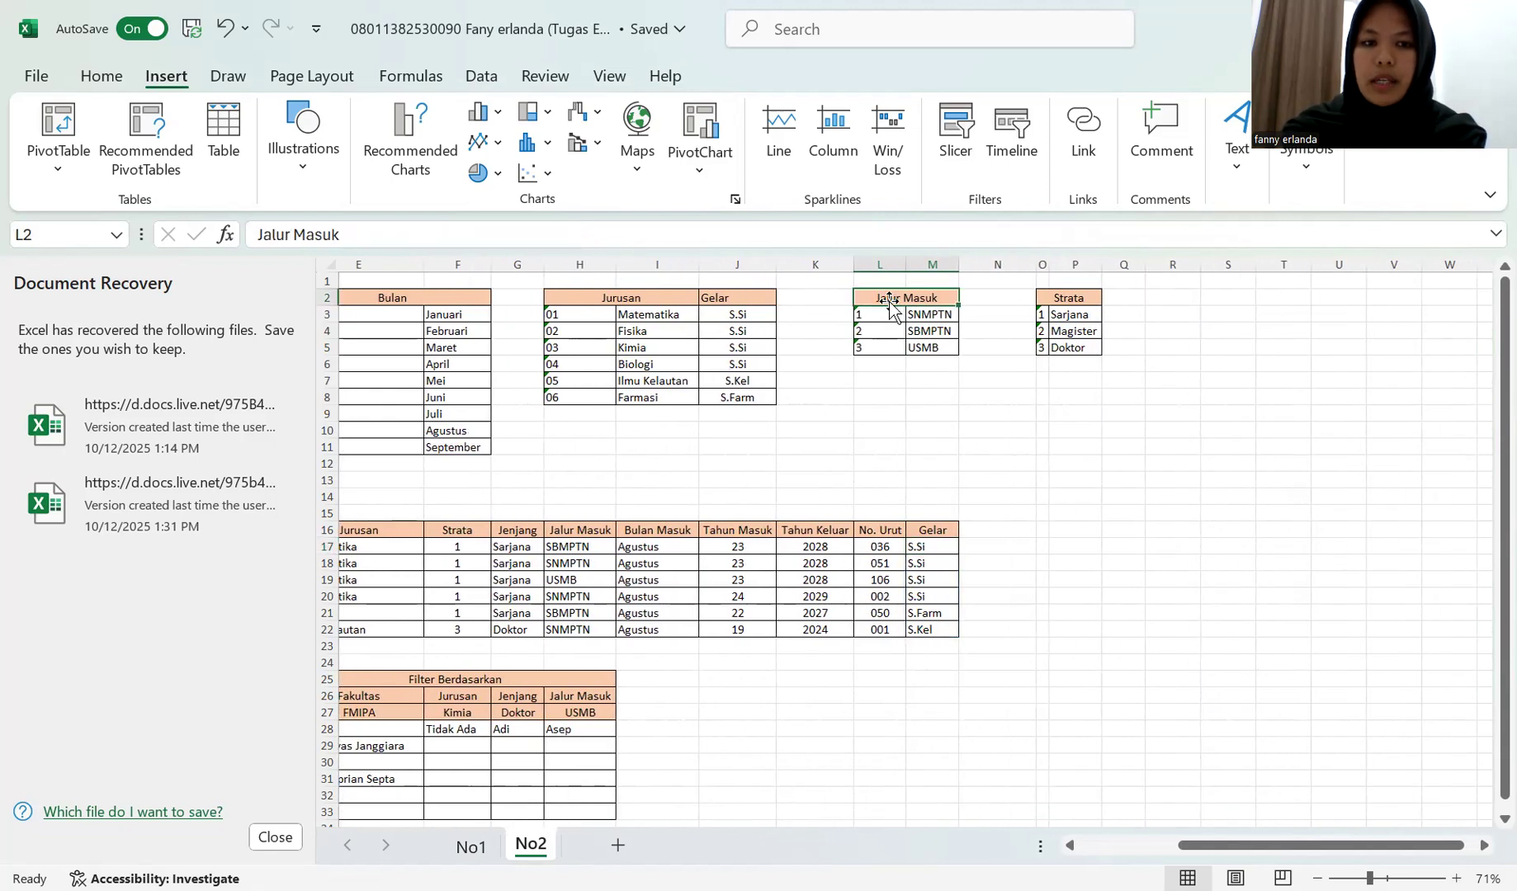
scroll(772, 578, "left", 2)
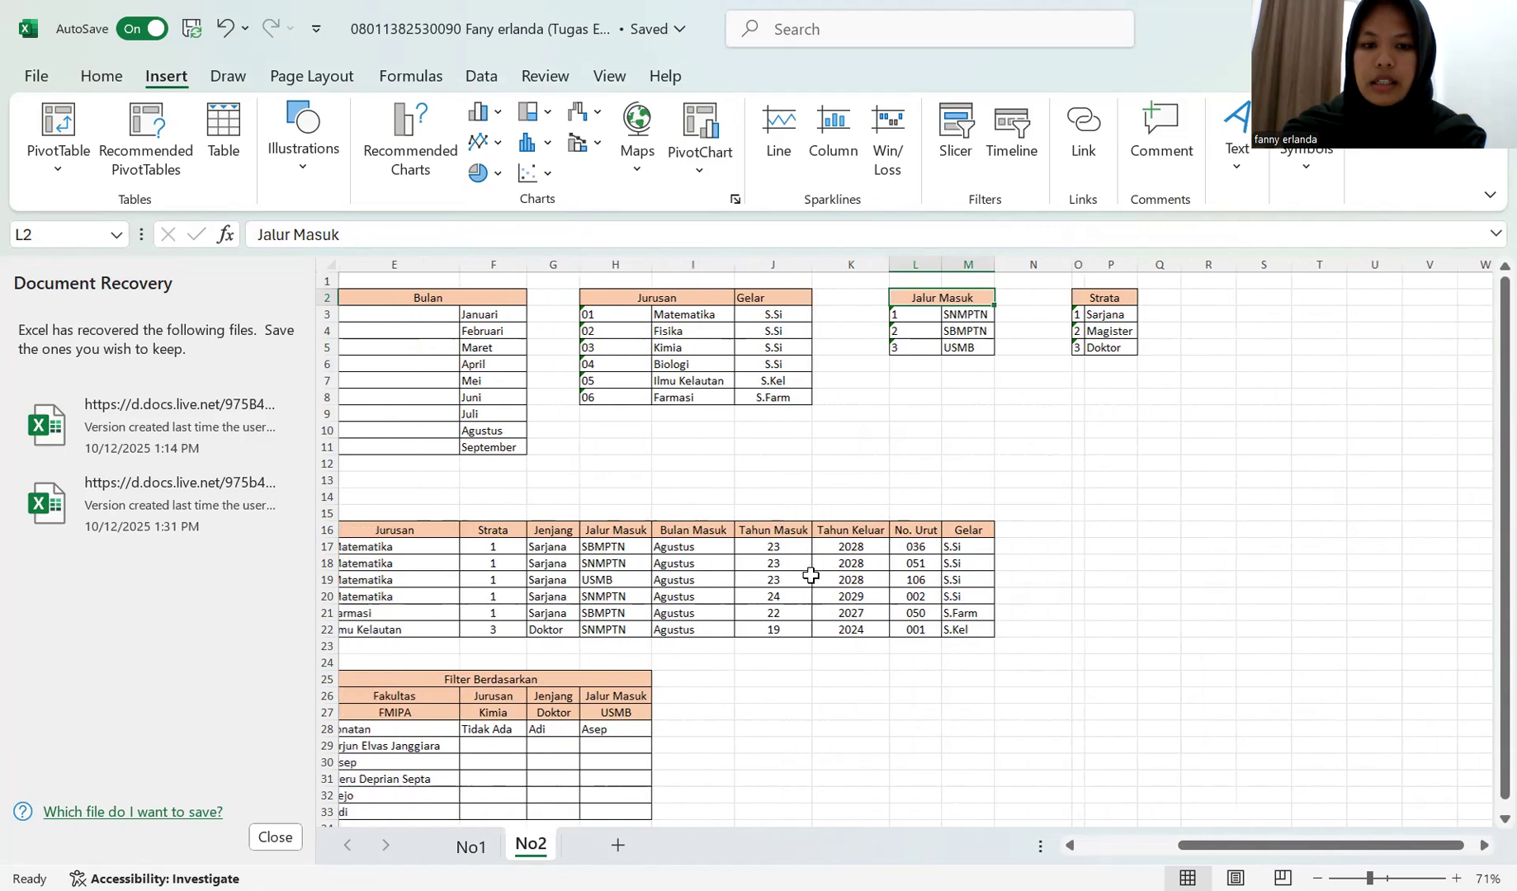
left_click(708, 547)
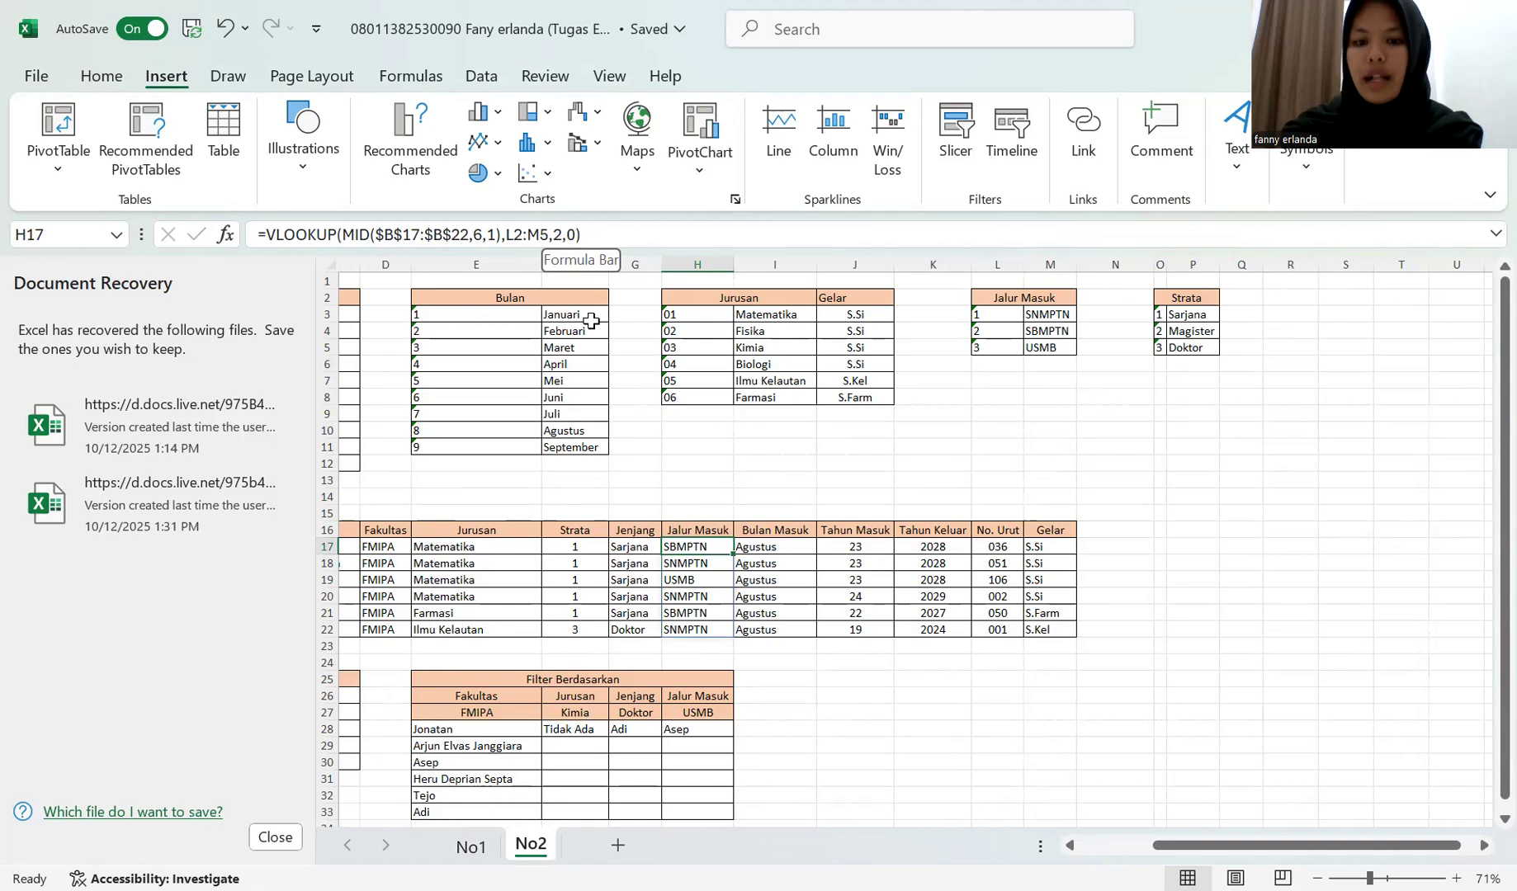
scroll(959, 557, "right", 3)
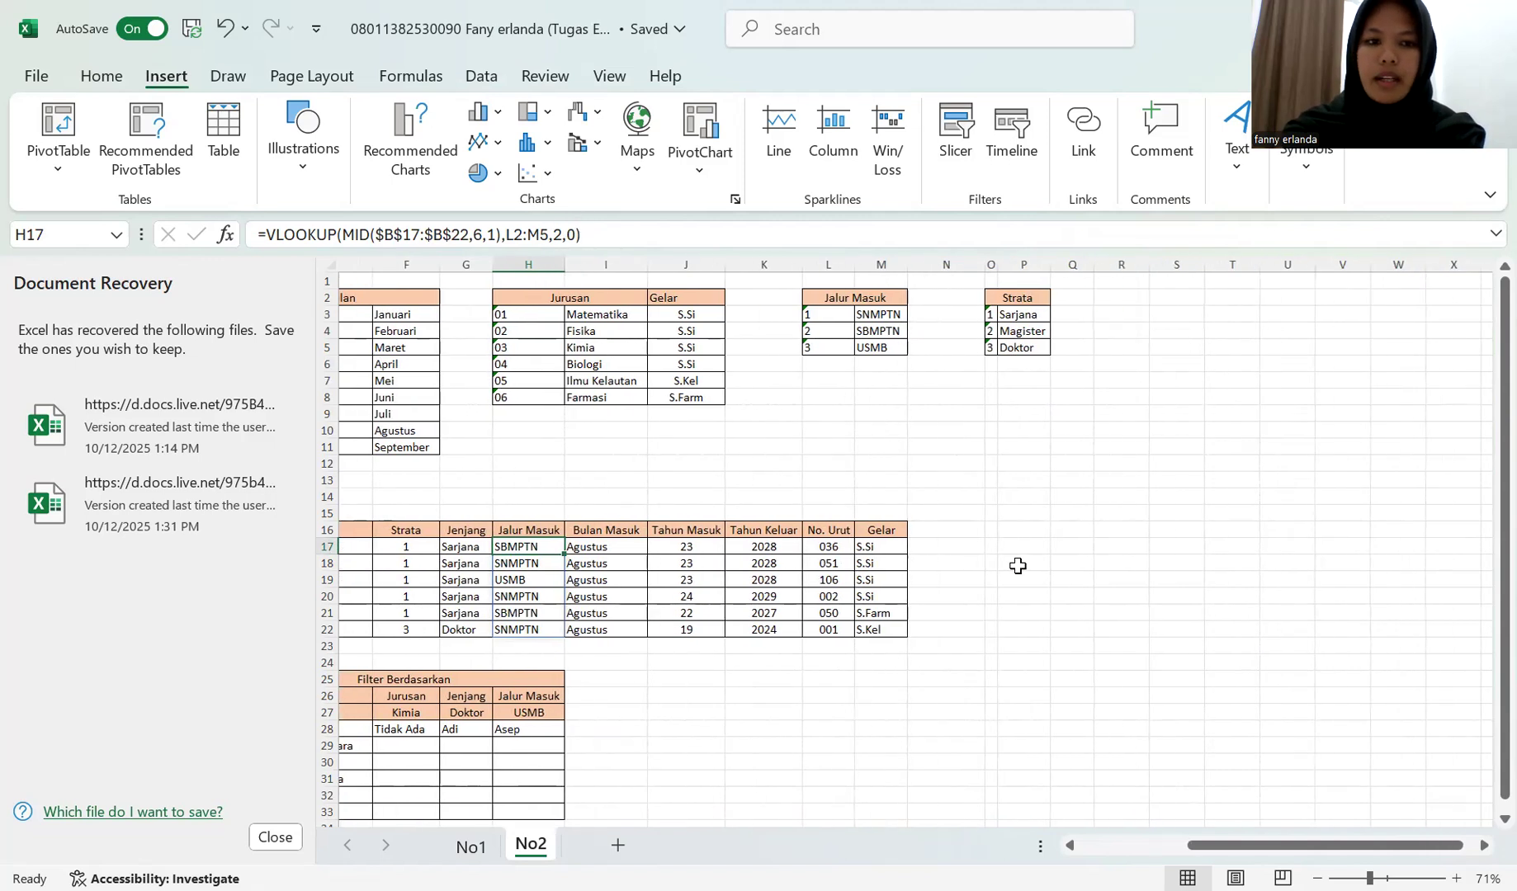
scroll(817, 561, "left", 3)
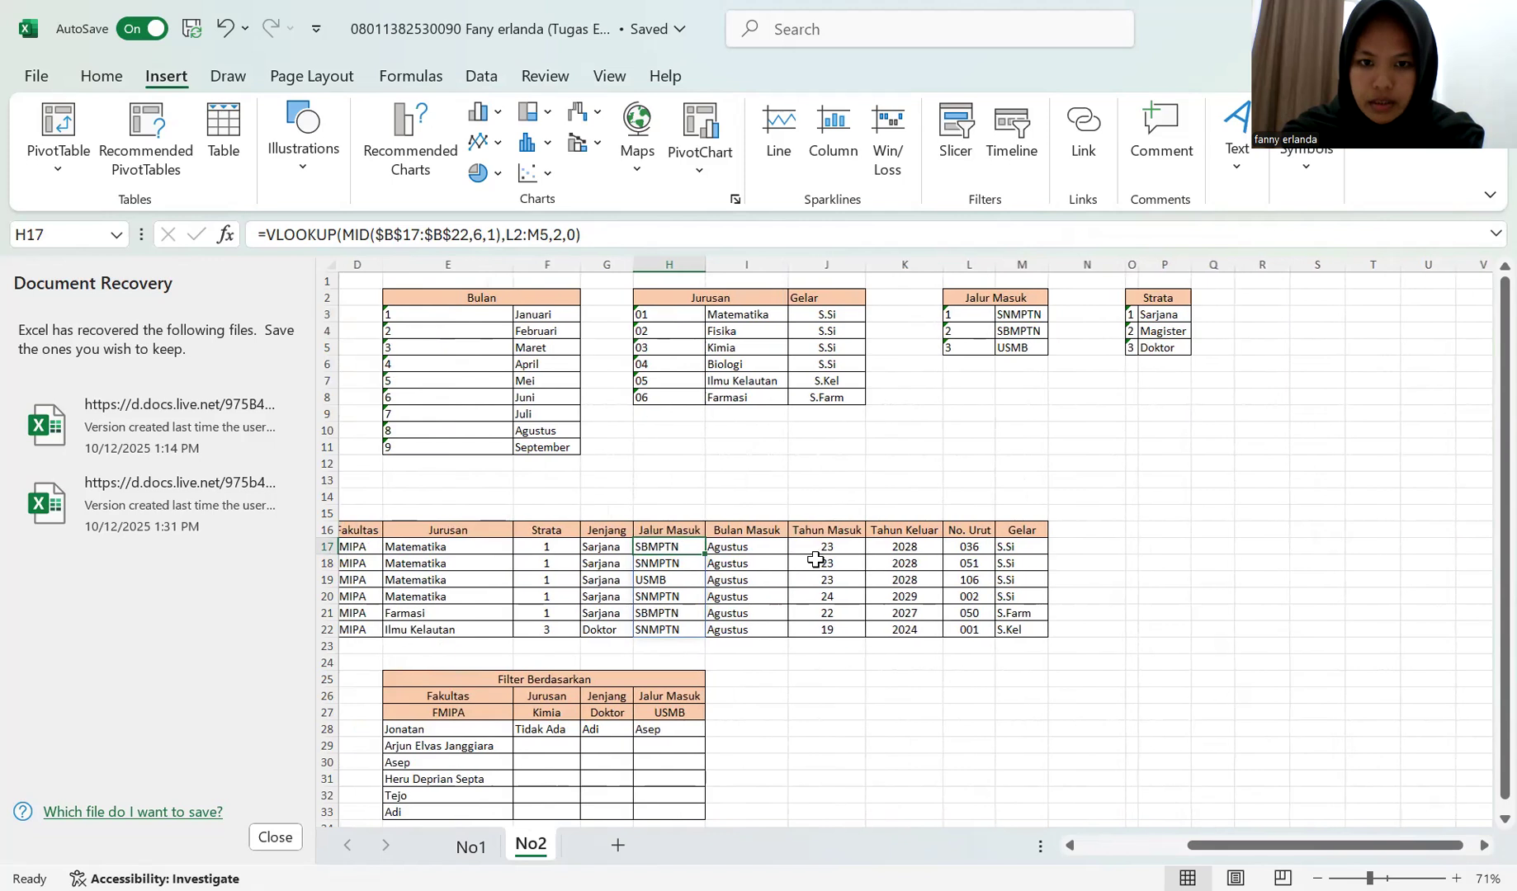
Step: Examine the Strata lookup table and compare it with the first Strata formula and the NIM column in the student table
scroll(1061, 352, "right", 2)
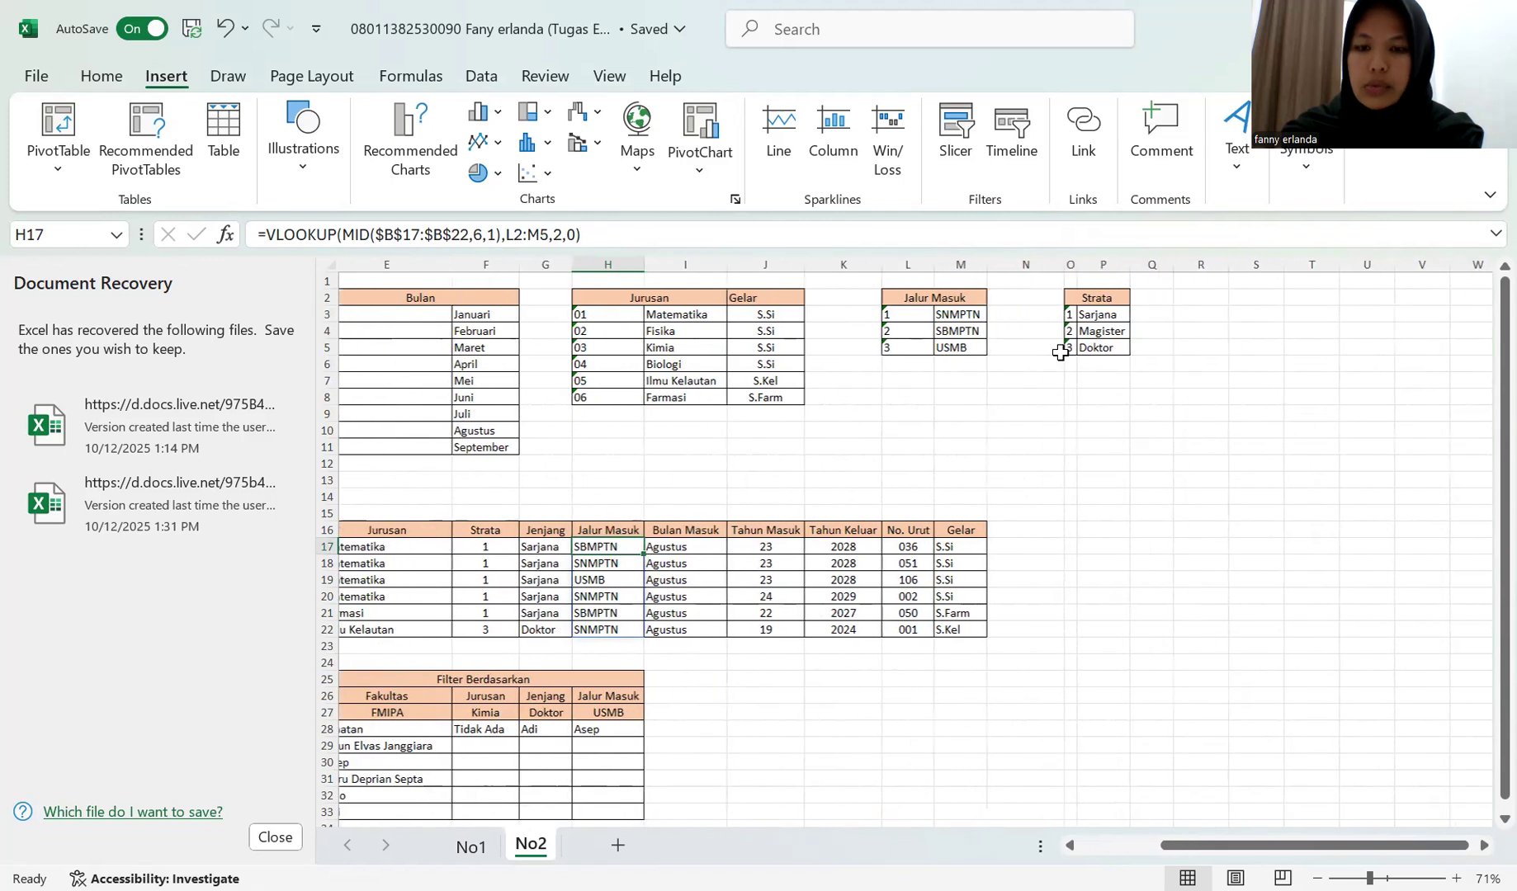
left_click(1073, 295)
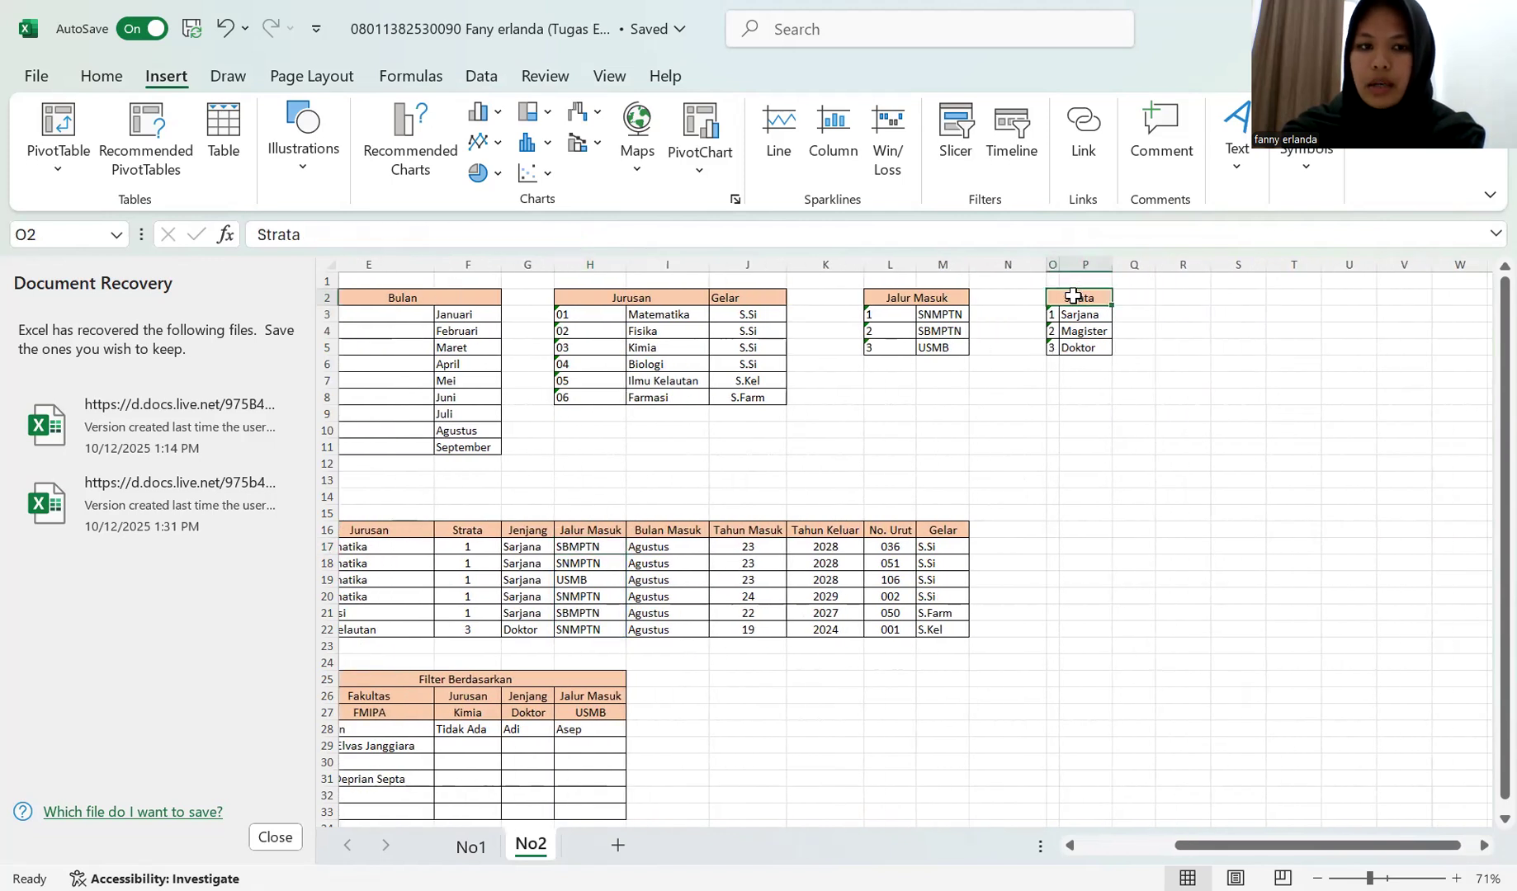
scroll(1003, 400, "left", 3)
scroll(1002, 400, "left", 2)
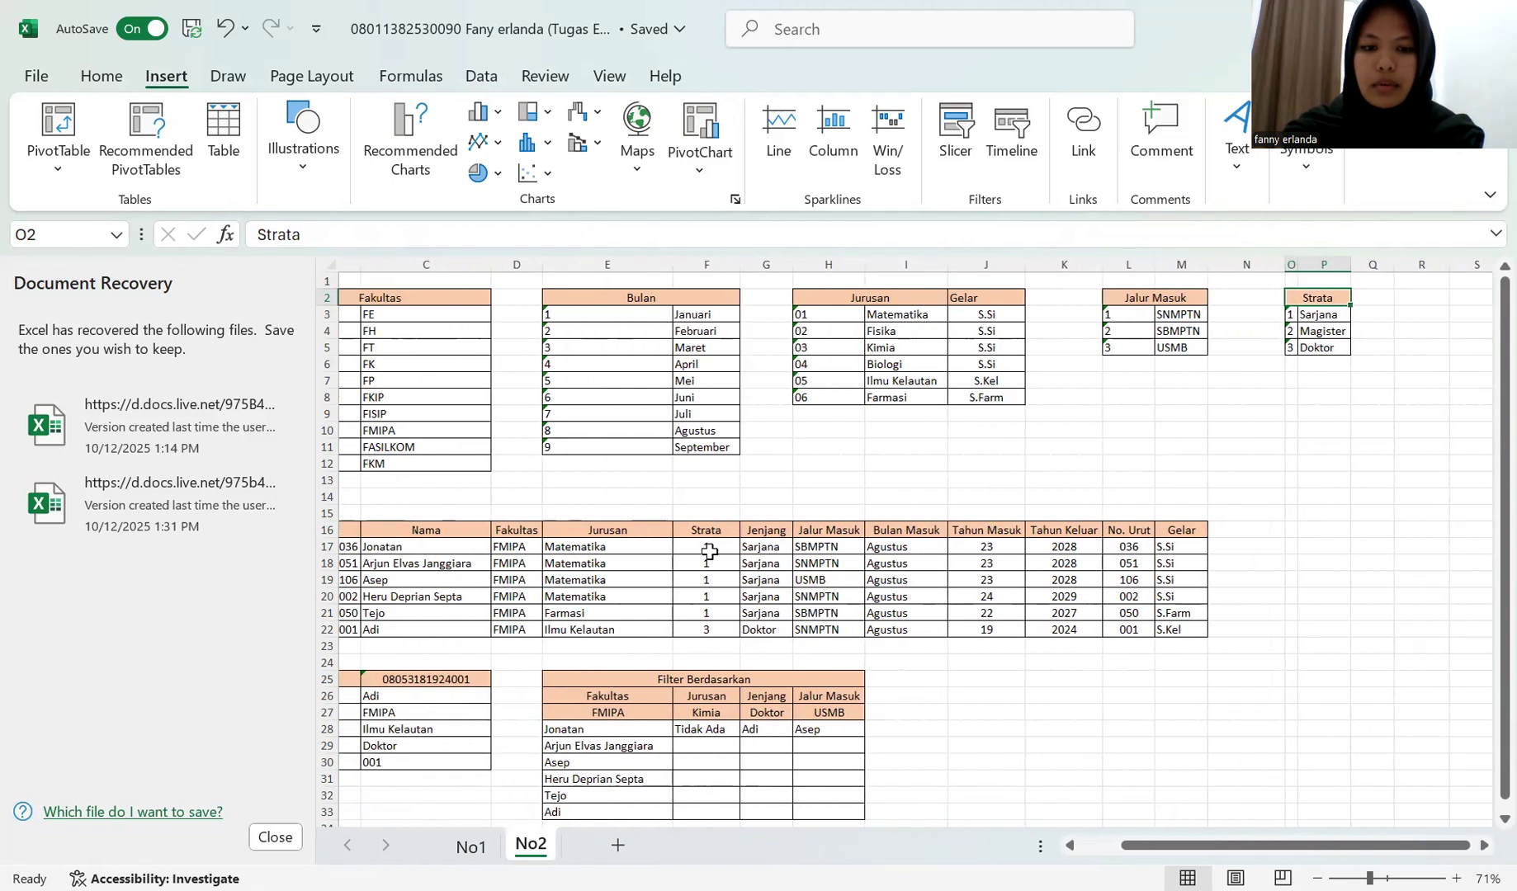
left_click(708, 548)
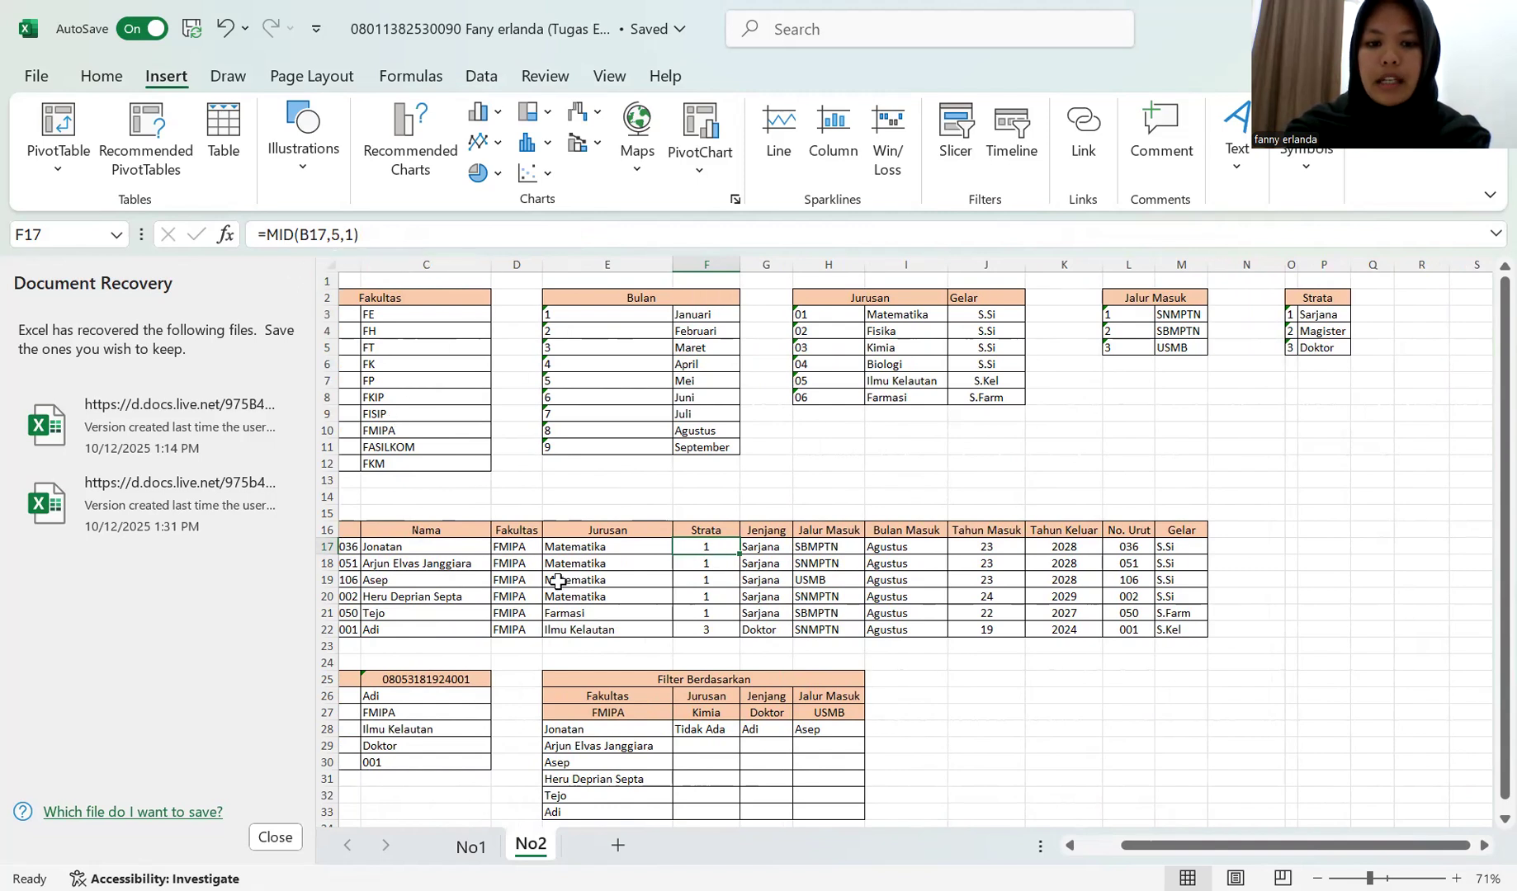
scroll(559, 576, "left", 2)
scroll(558, 582, "right", 8)
scroll(558, 582, "down", 1)
scroll(558, 582, "up", 1)
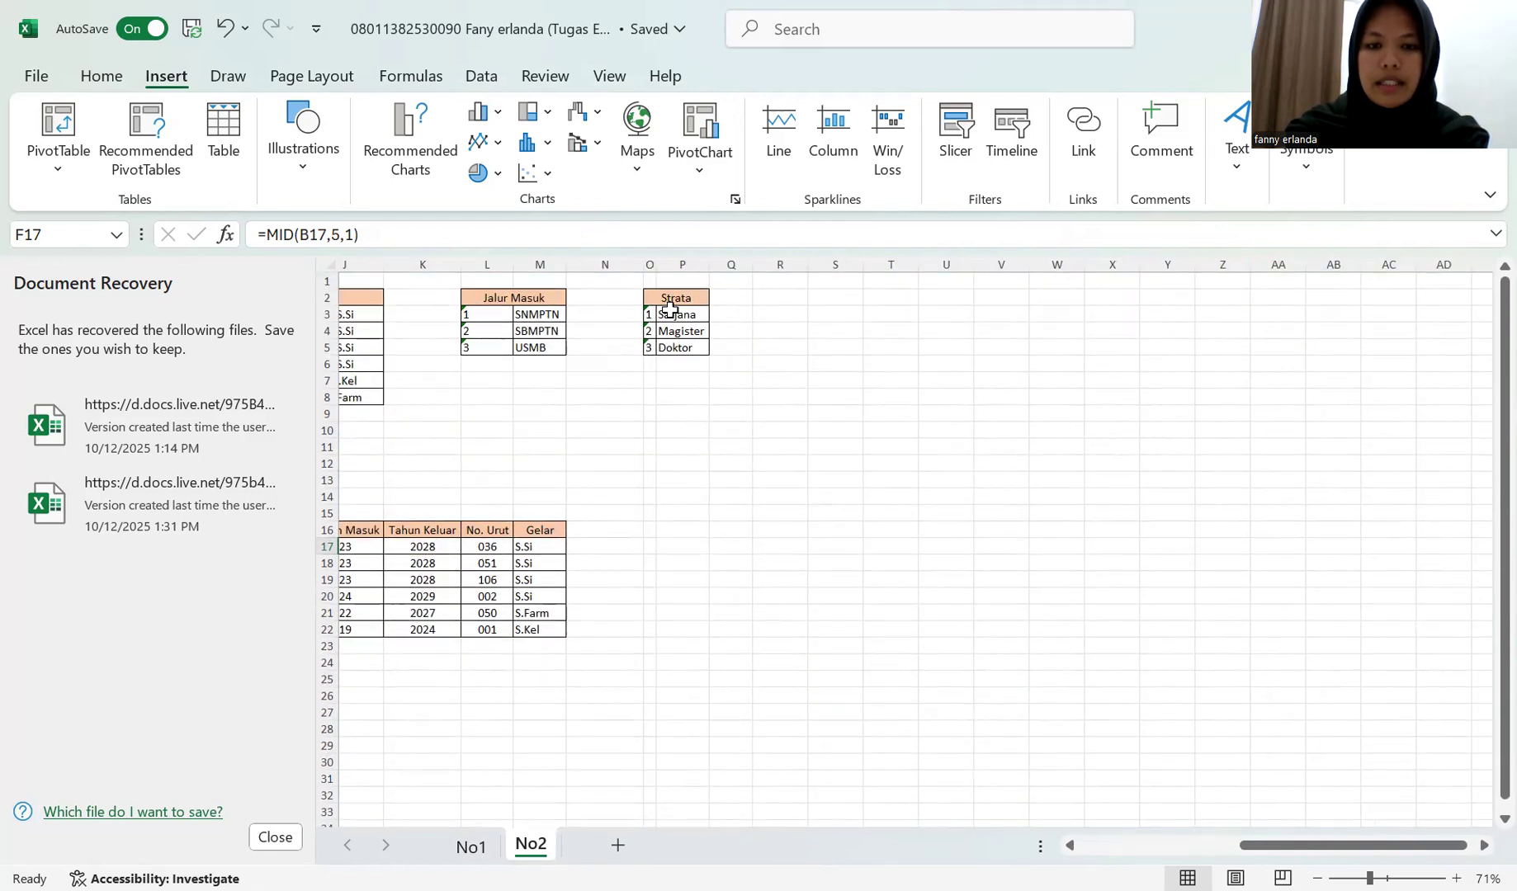
scroll(652, 378, "left", 2)
scroll(652, 378, "left", 3)
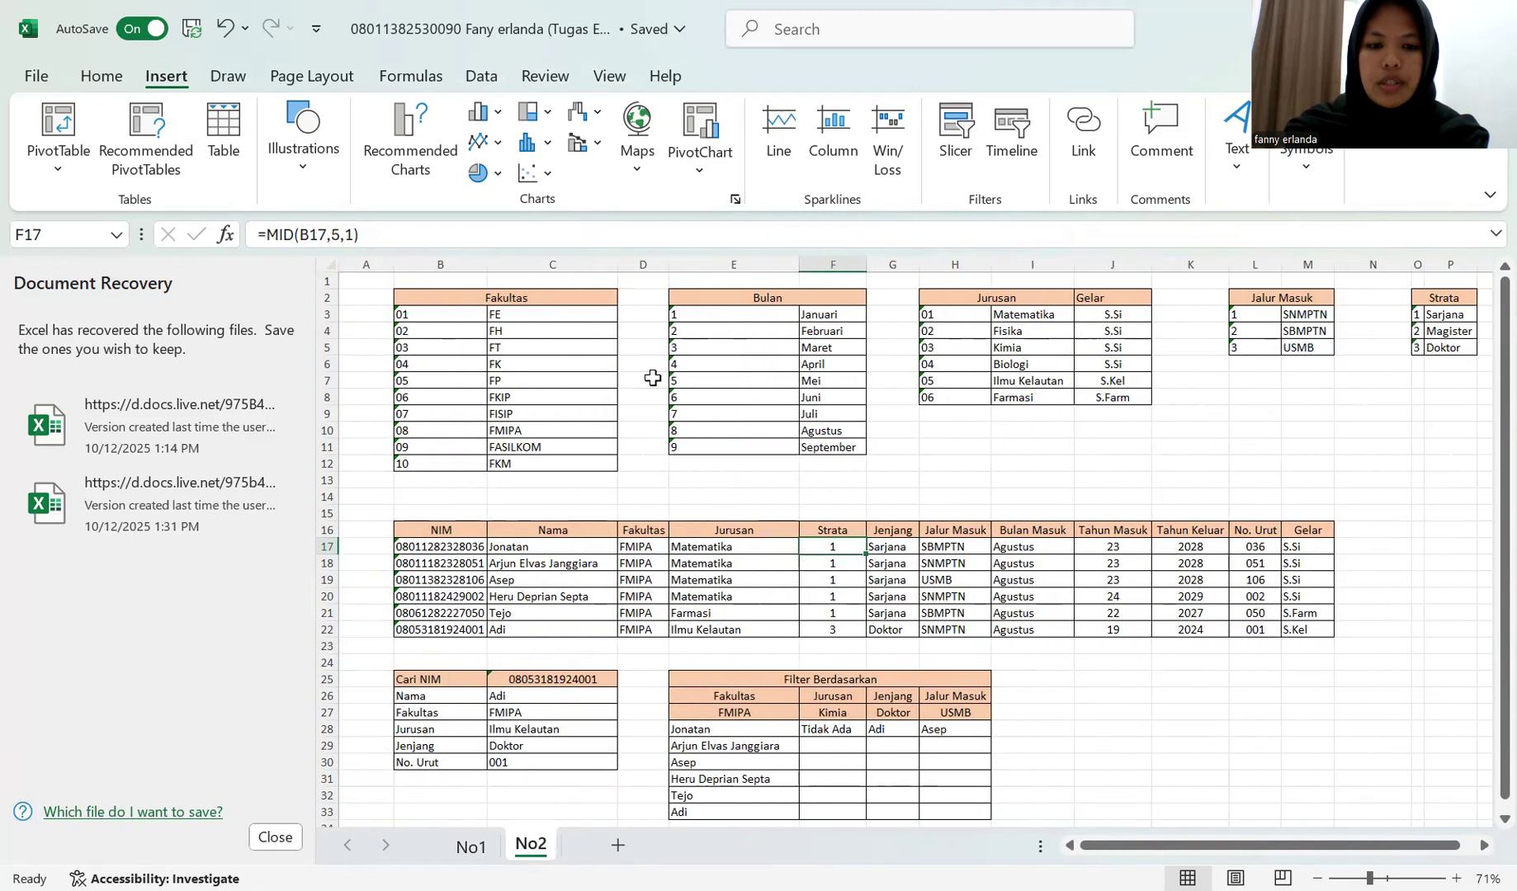
Step: Inspect the searched NIM and the Nama formula in the Cari NIM table, comparing them with the last student's name in the student table
scroll(653, 378, "down", 4)
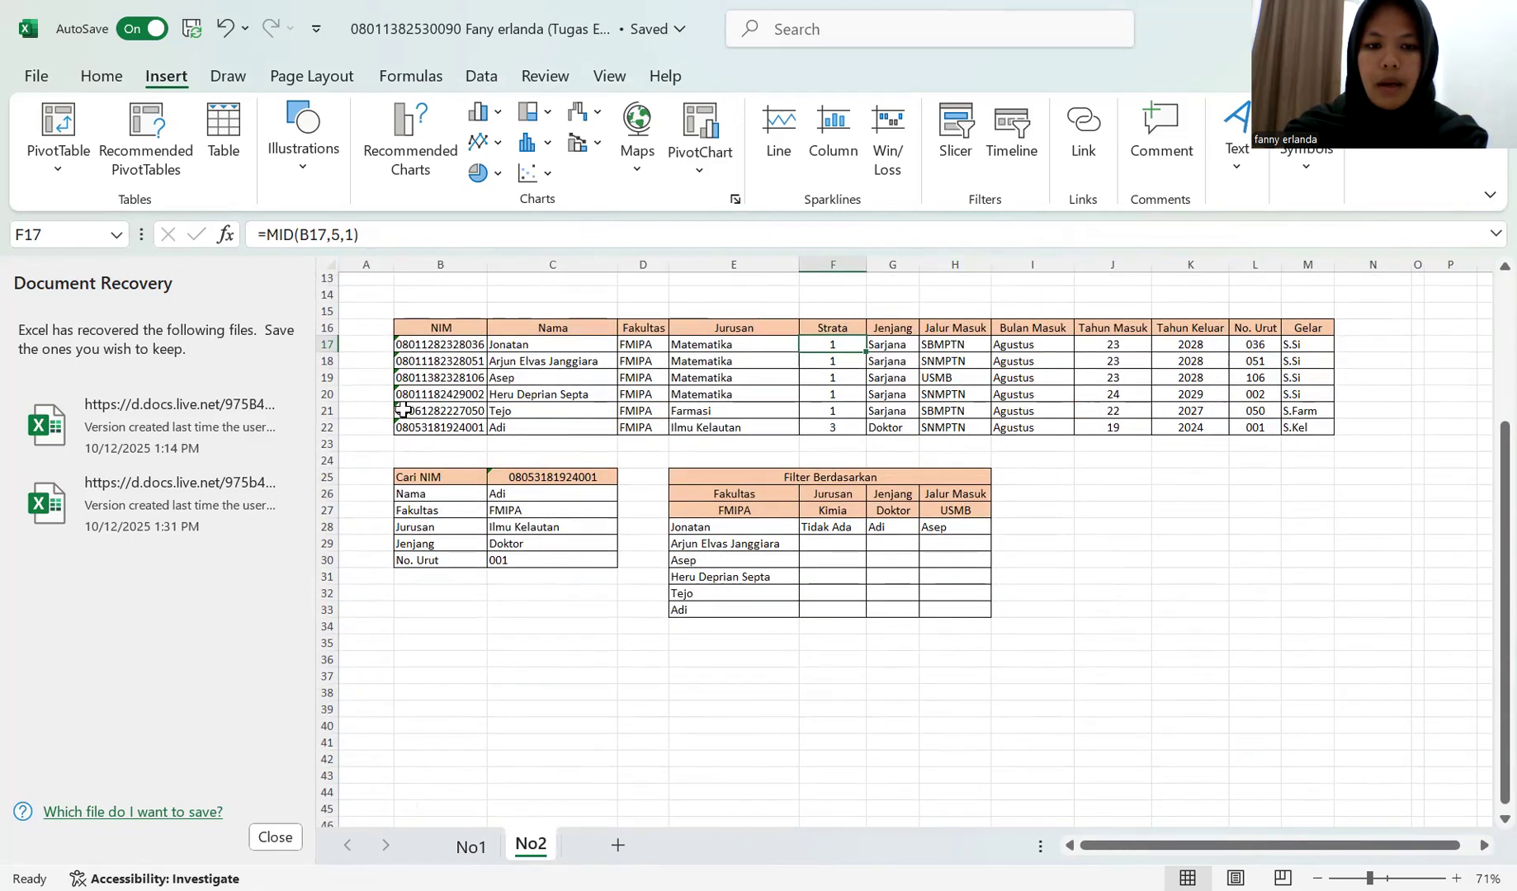
left_click(605, 478)
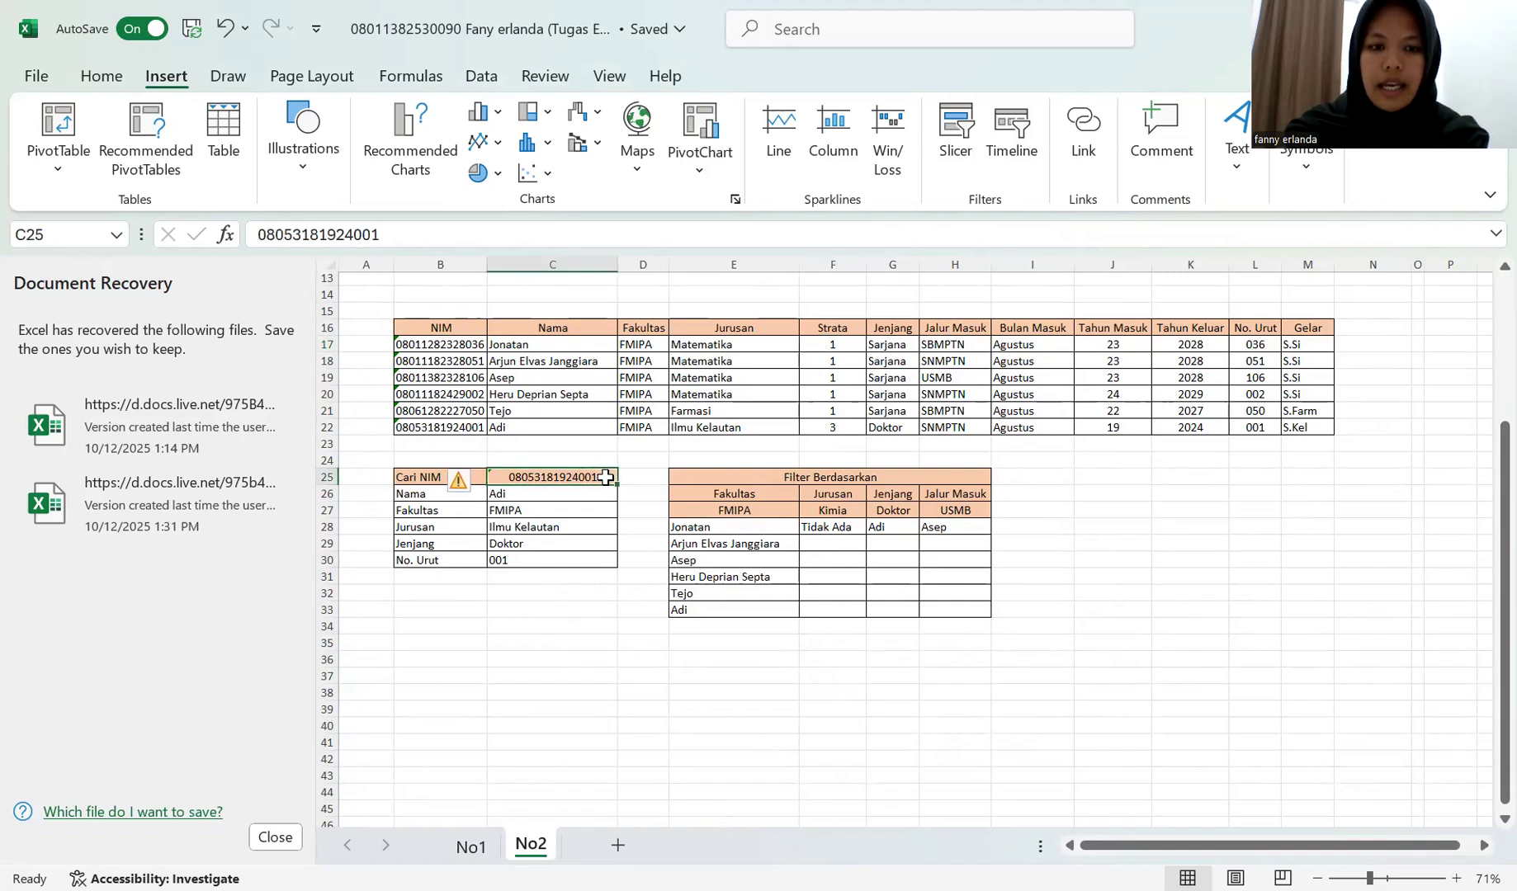
left_click(581, 508)
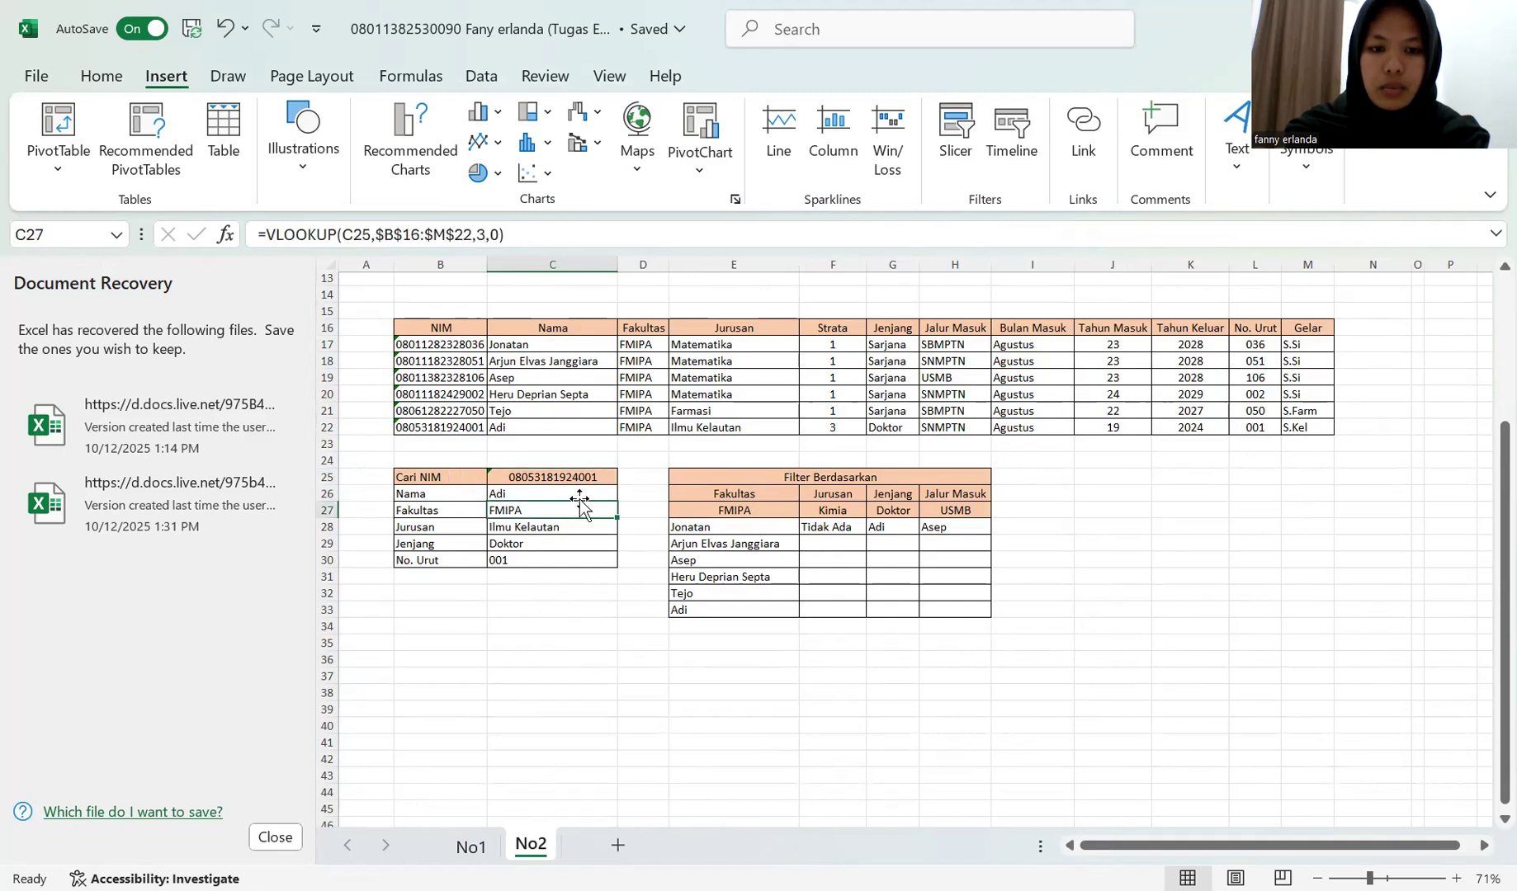
left_click(582, 492)
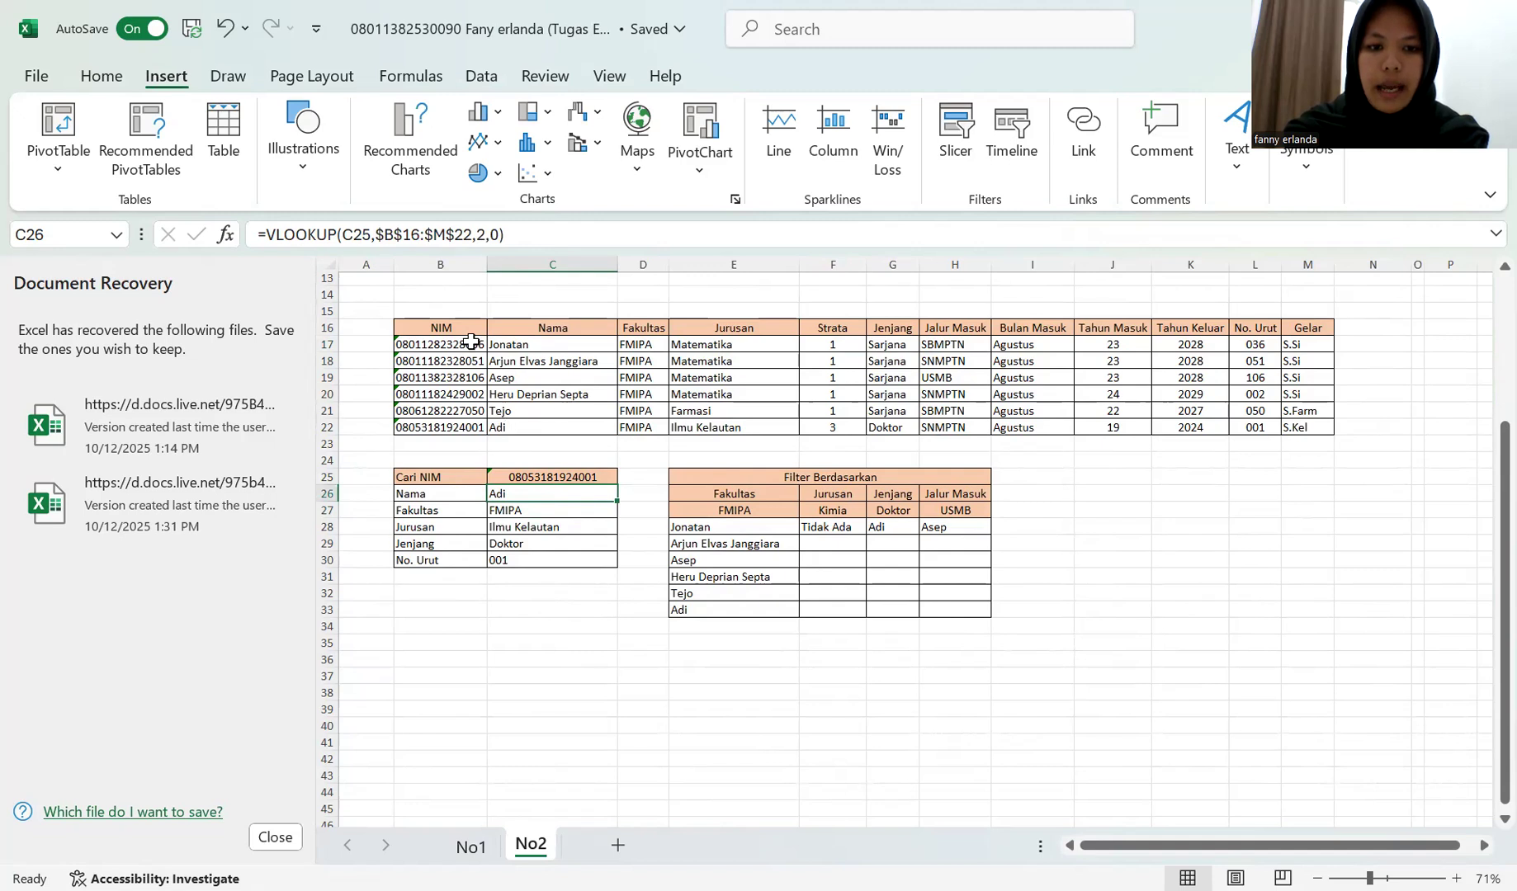
left_click(517, 426)
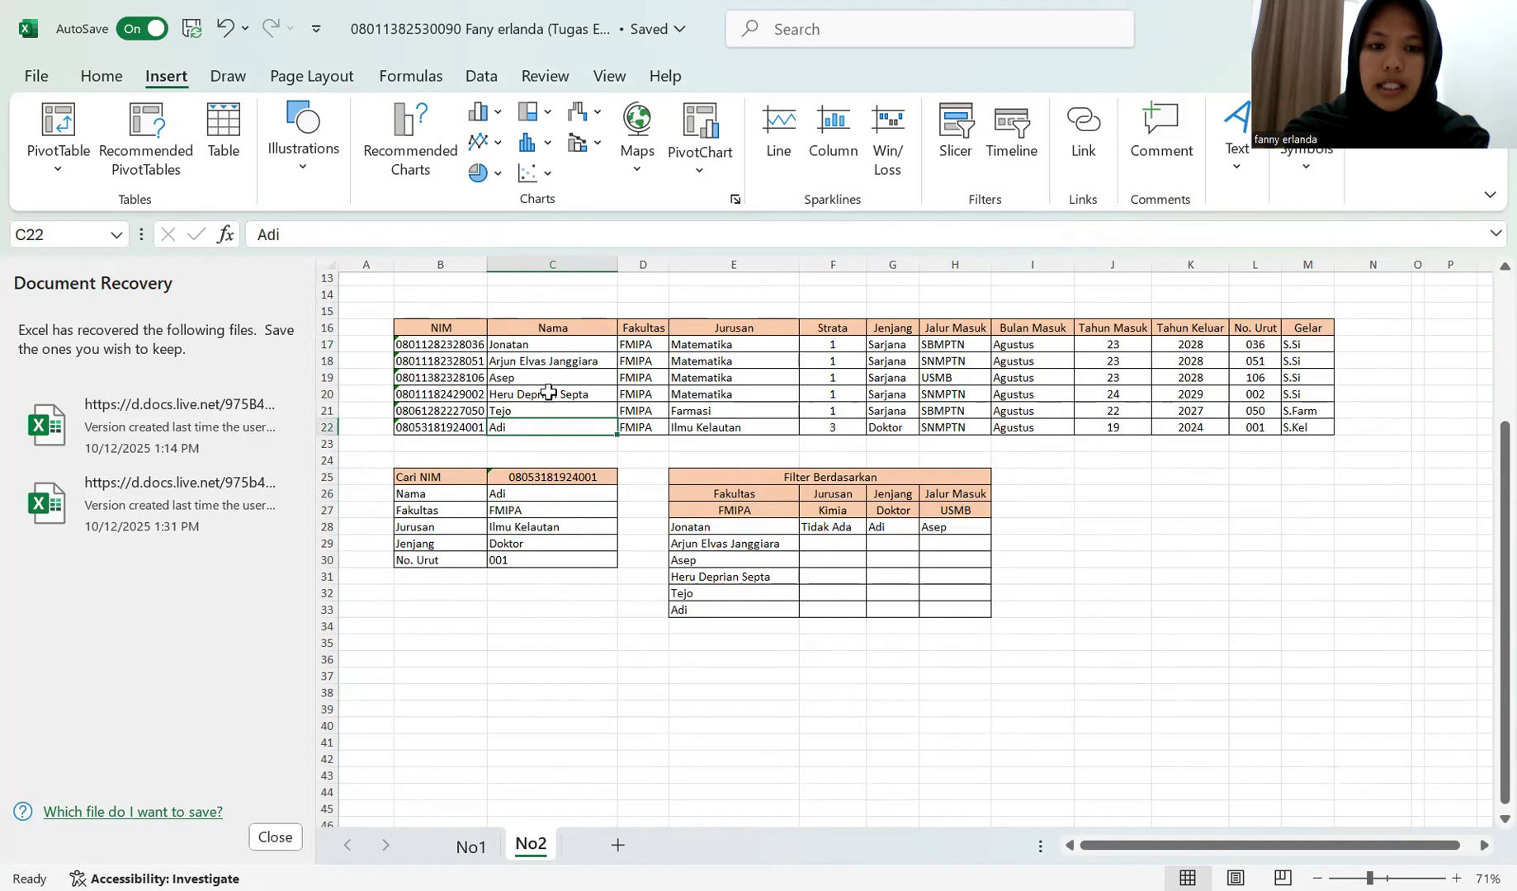
left_click(555, 494)
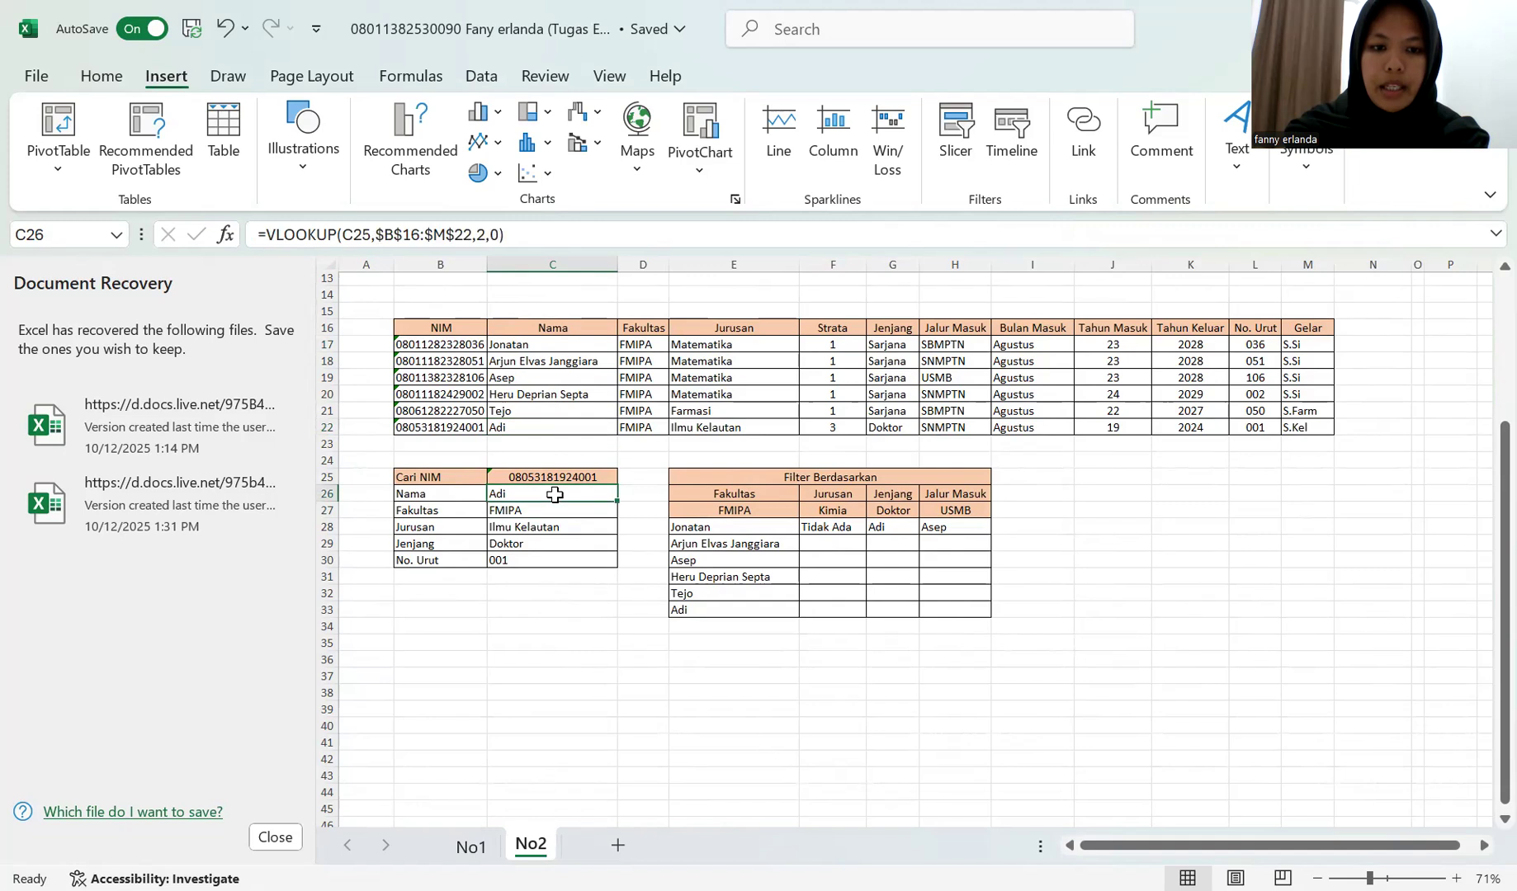
left_click(556, 429)
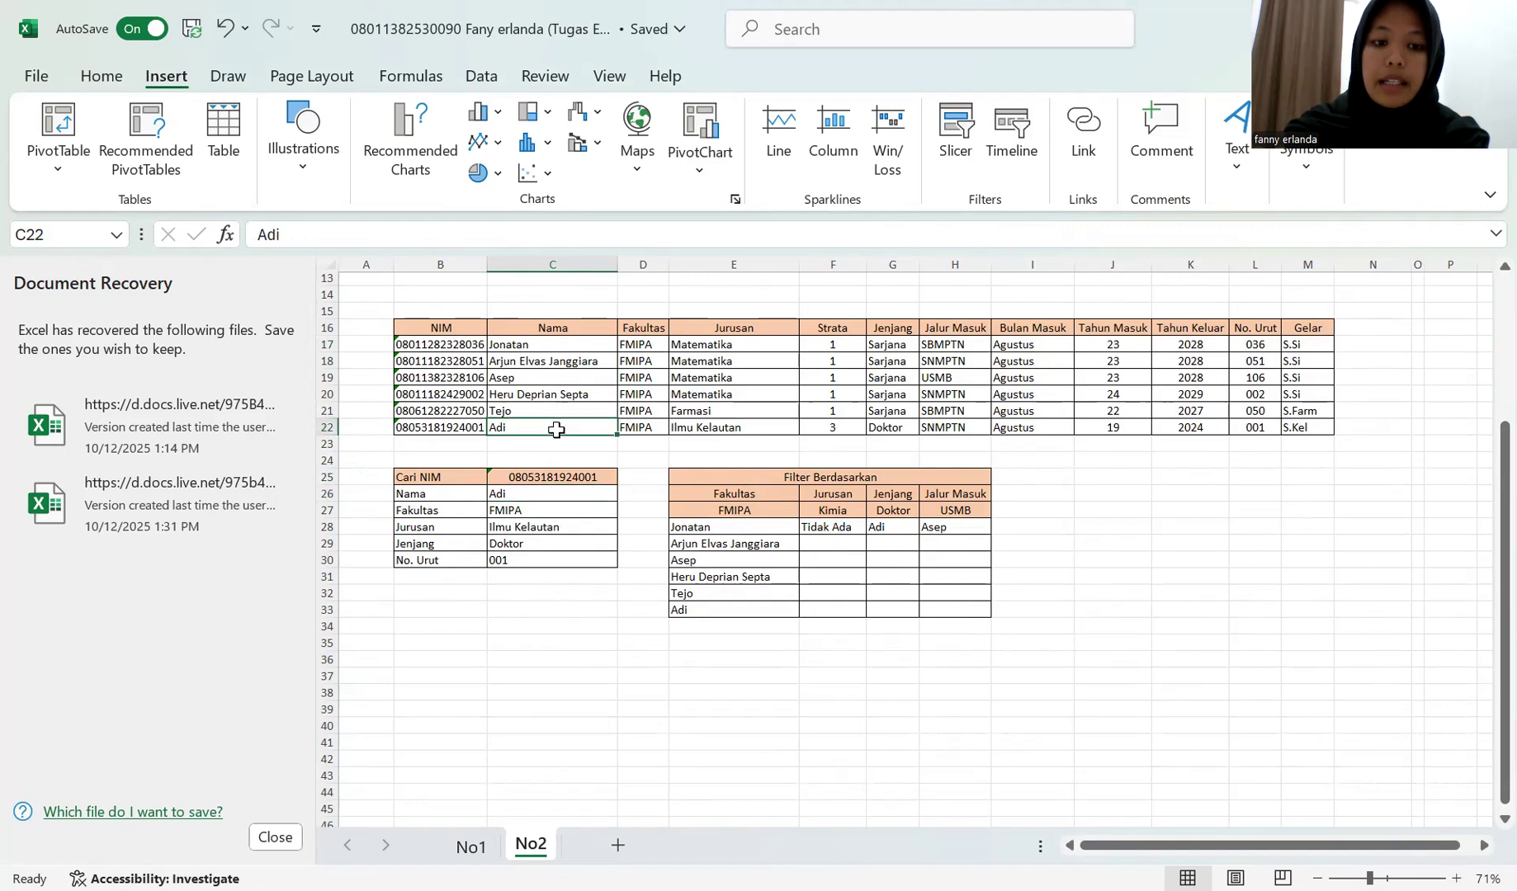
left_click(559, 497)
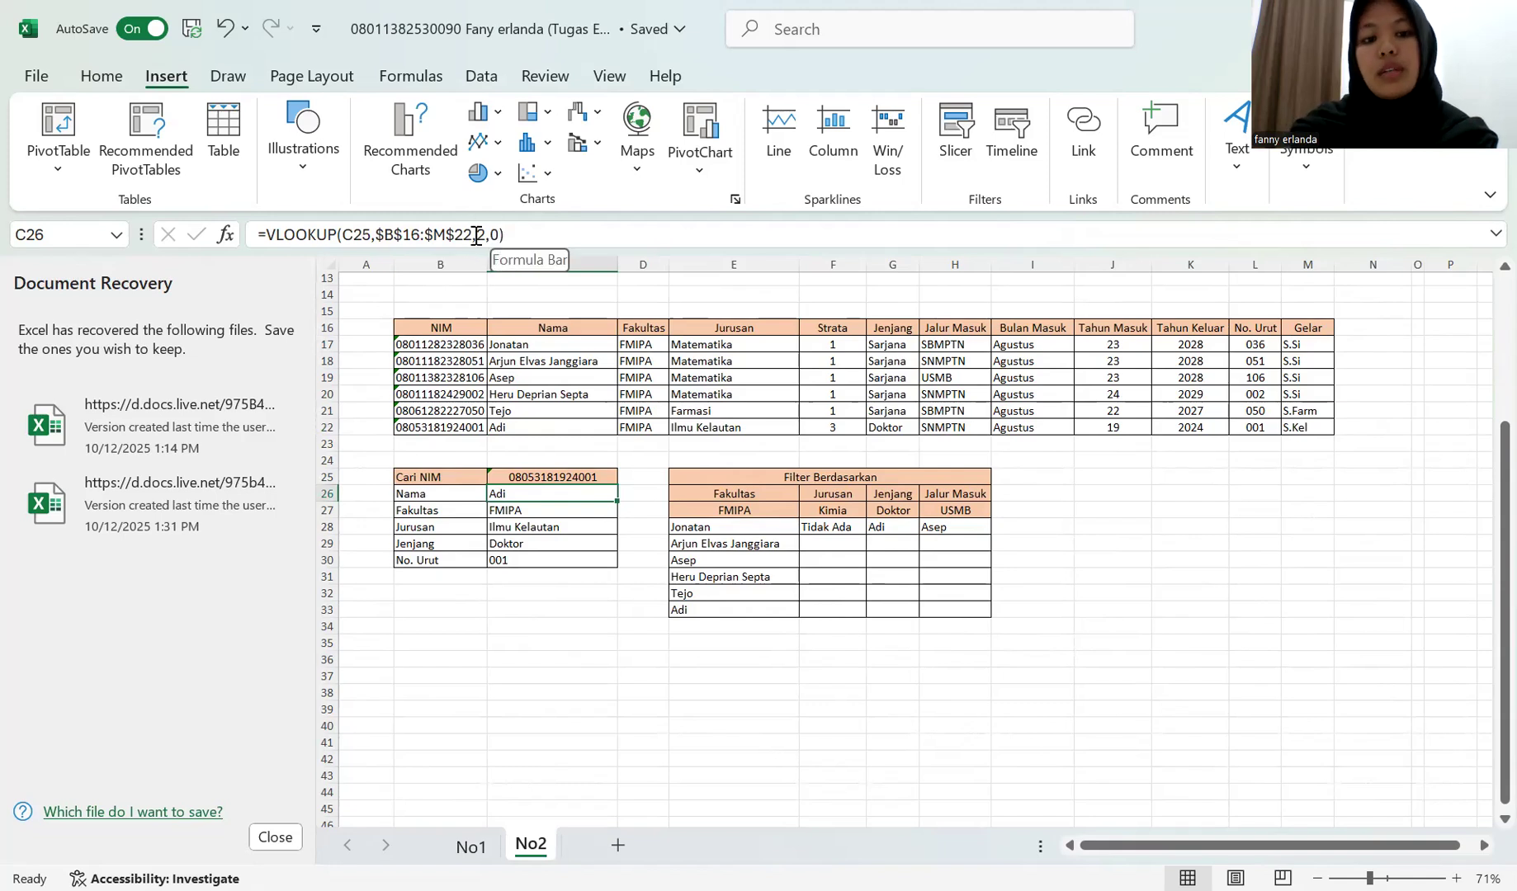
Step: Check the Fakultas and Jurusan formulas in the Cari NIM table against the last NIM in the student table
left_click(553, 510)
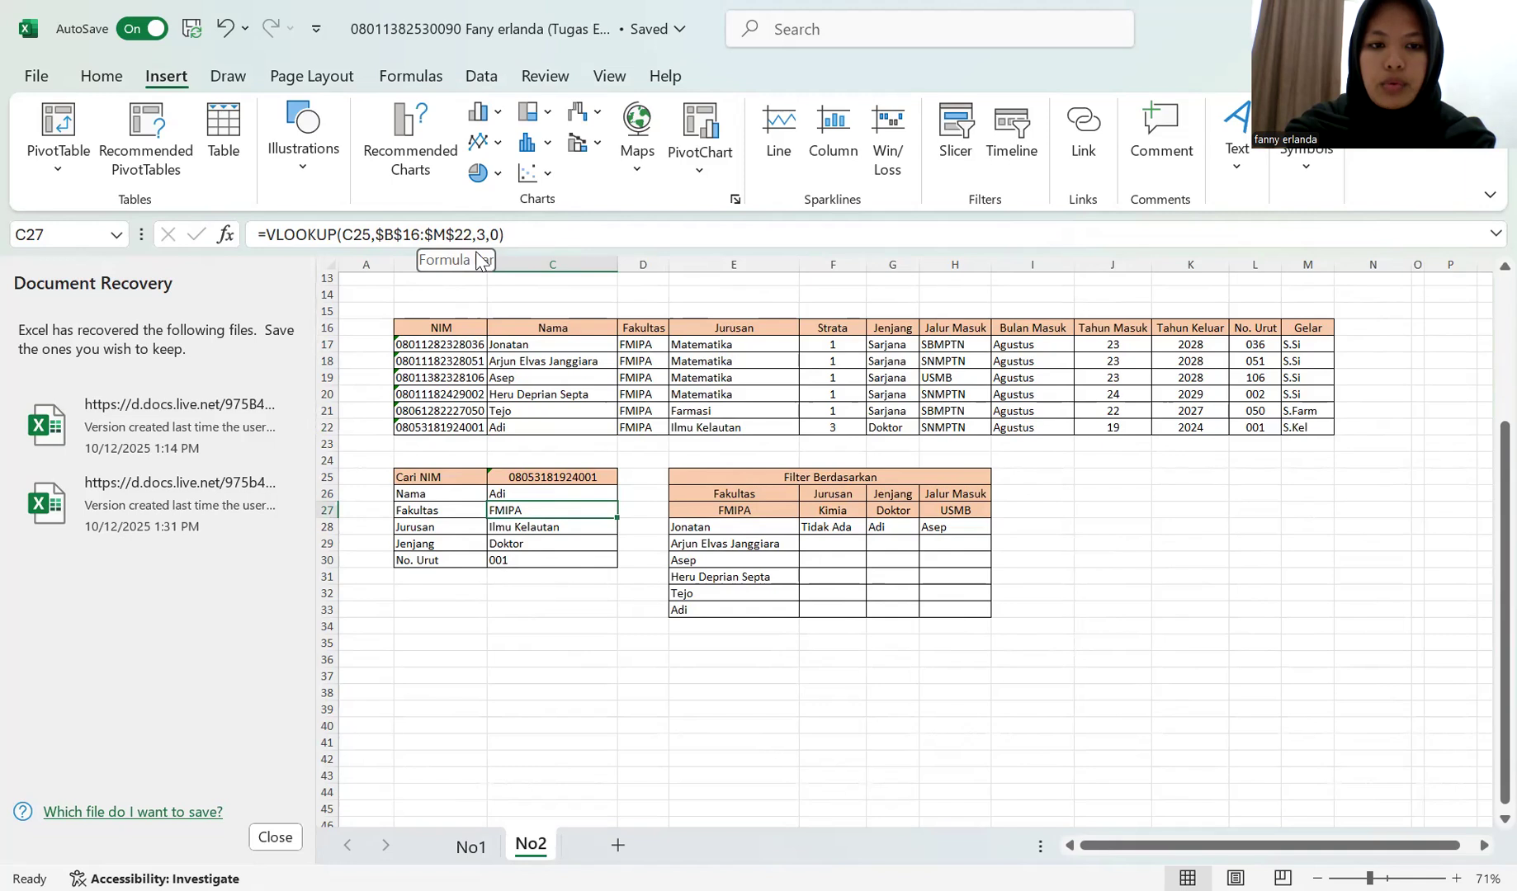
left_click(611, 561)
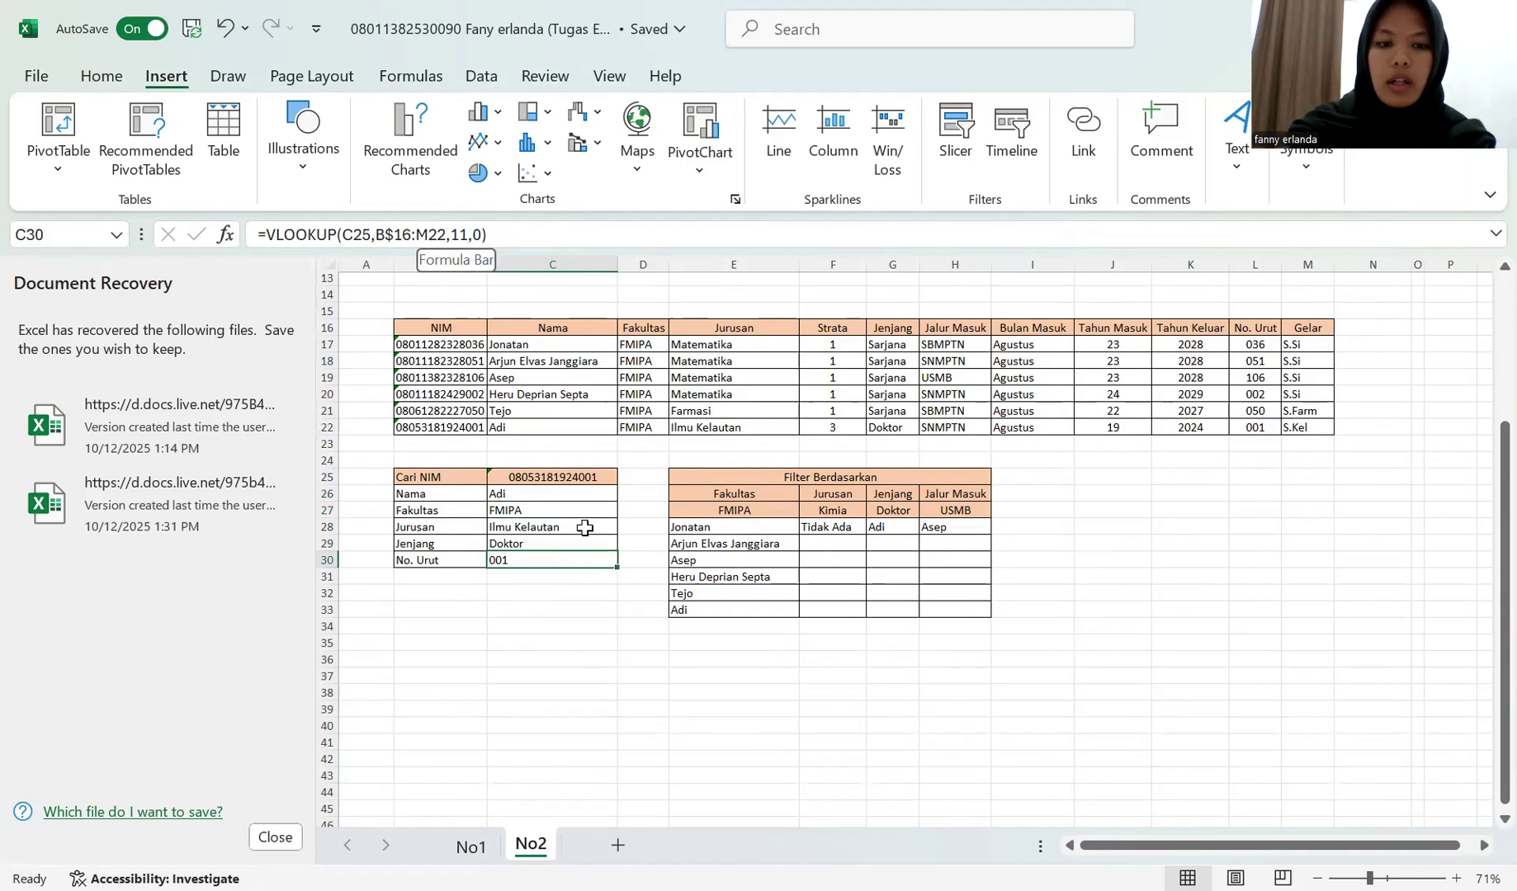
left_click(495, 528)
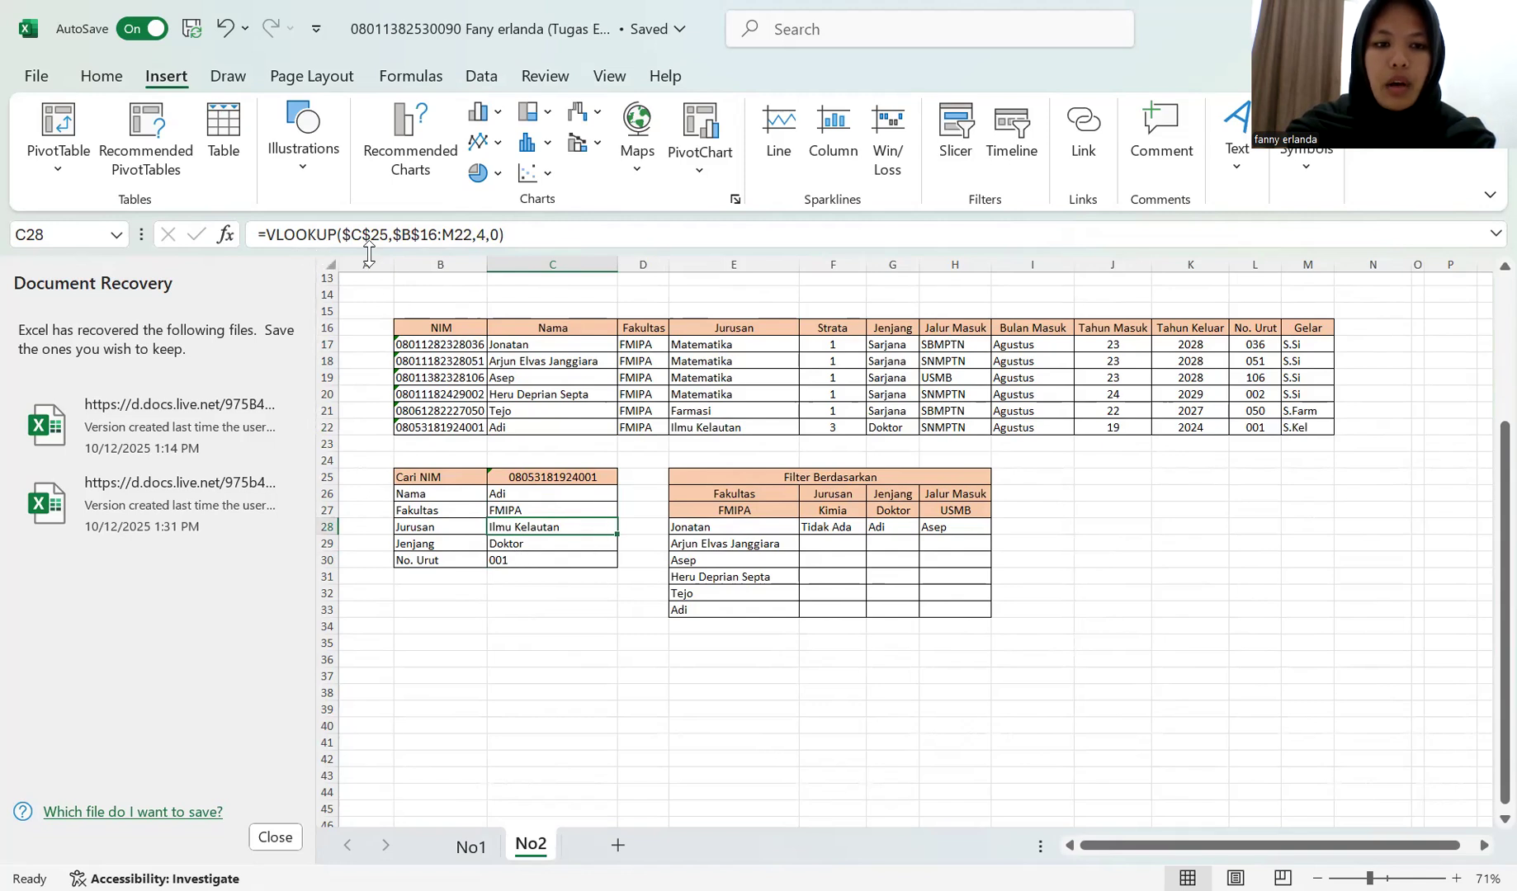
left_click(430, 427)
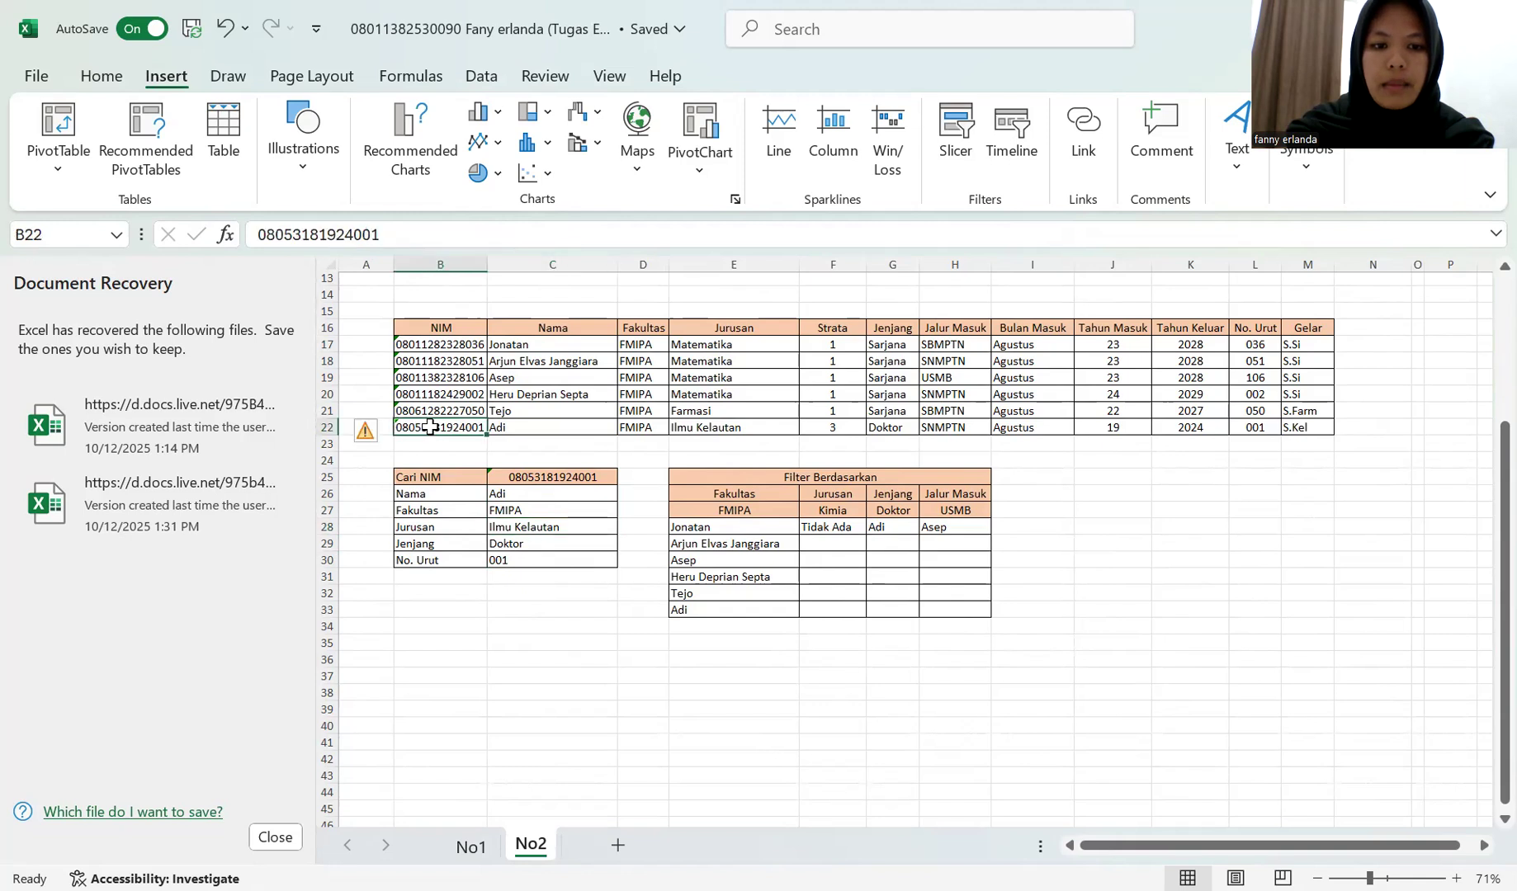
left_click(457, 536)
left_click(456, 527)
left_click(504, 526)
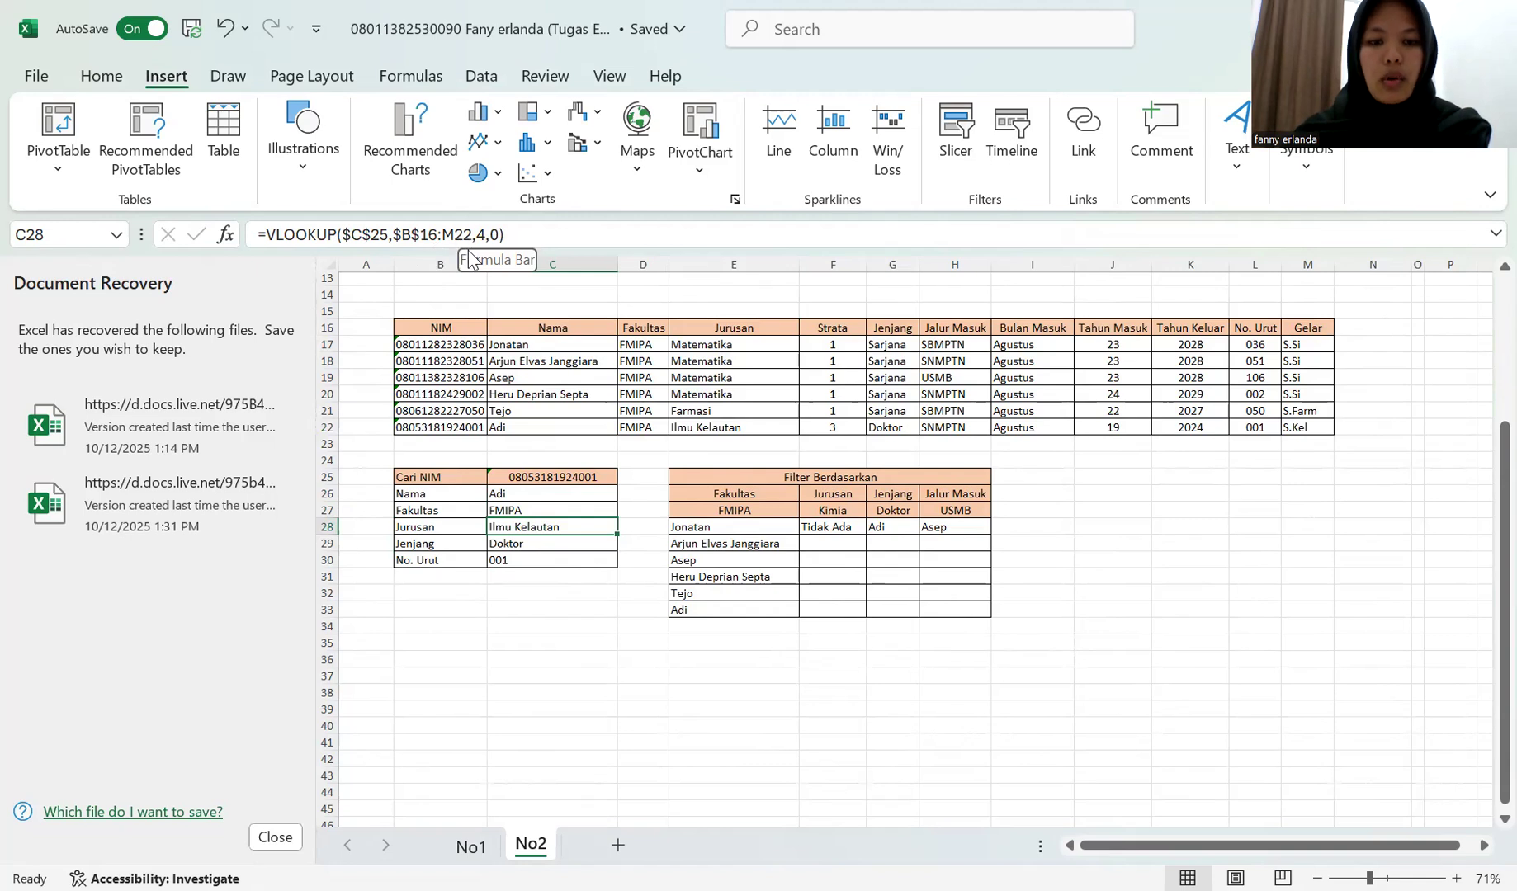
Step: Examine the Jenjang formula in the Cari NIM table and compare it with the student table's last NIM and column order
left_click(605, 554)
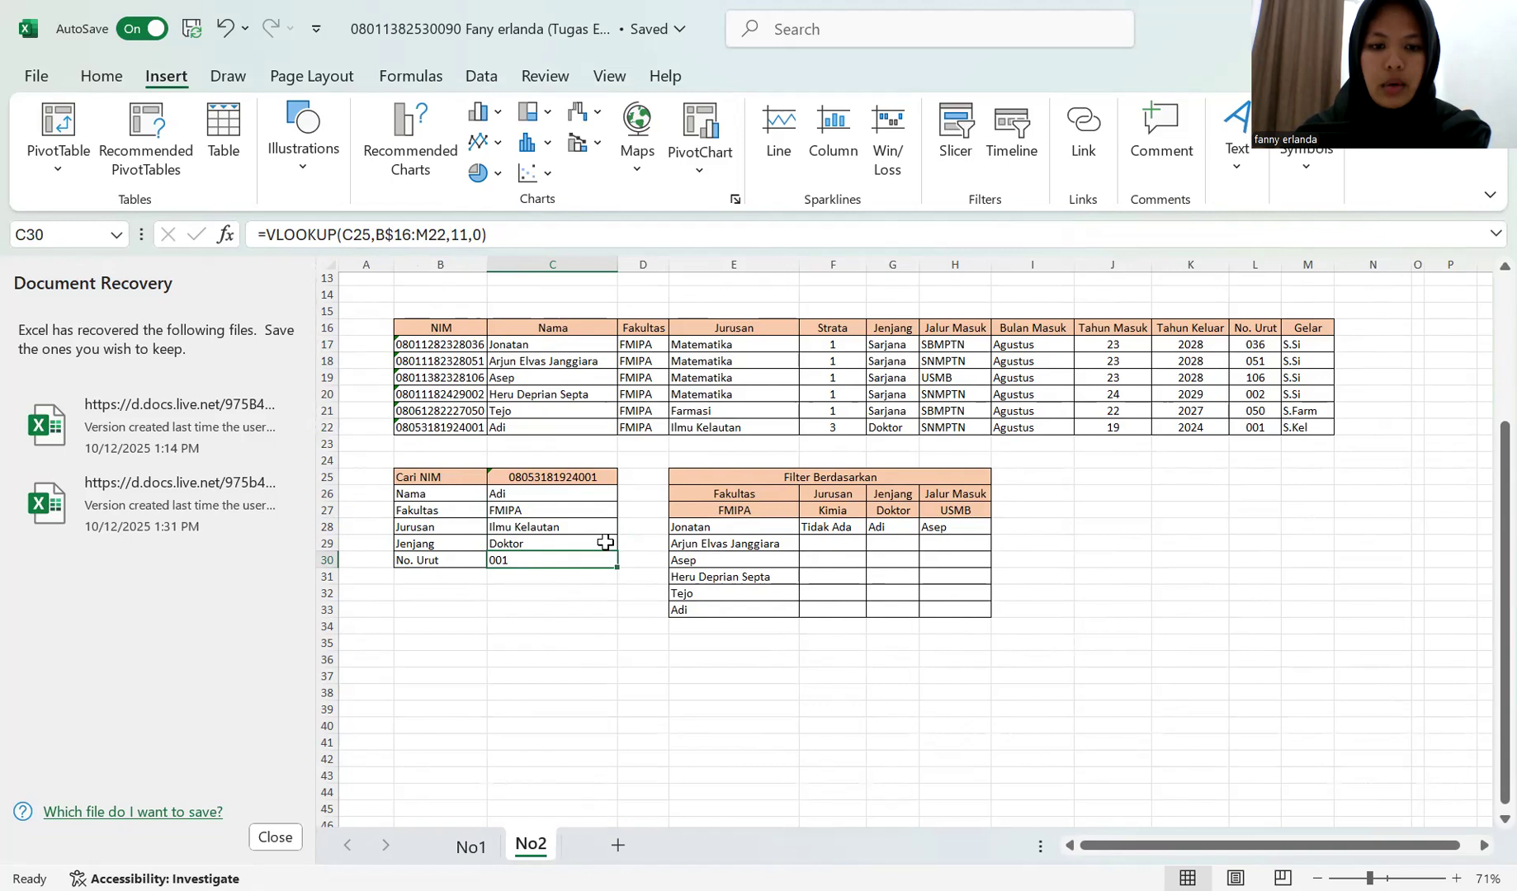
left_click(605, 542)
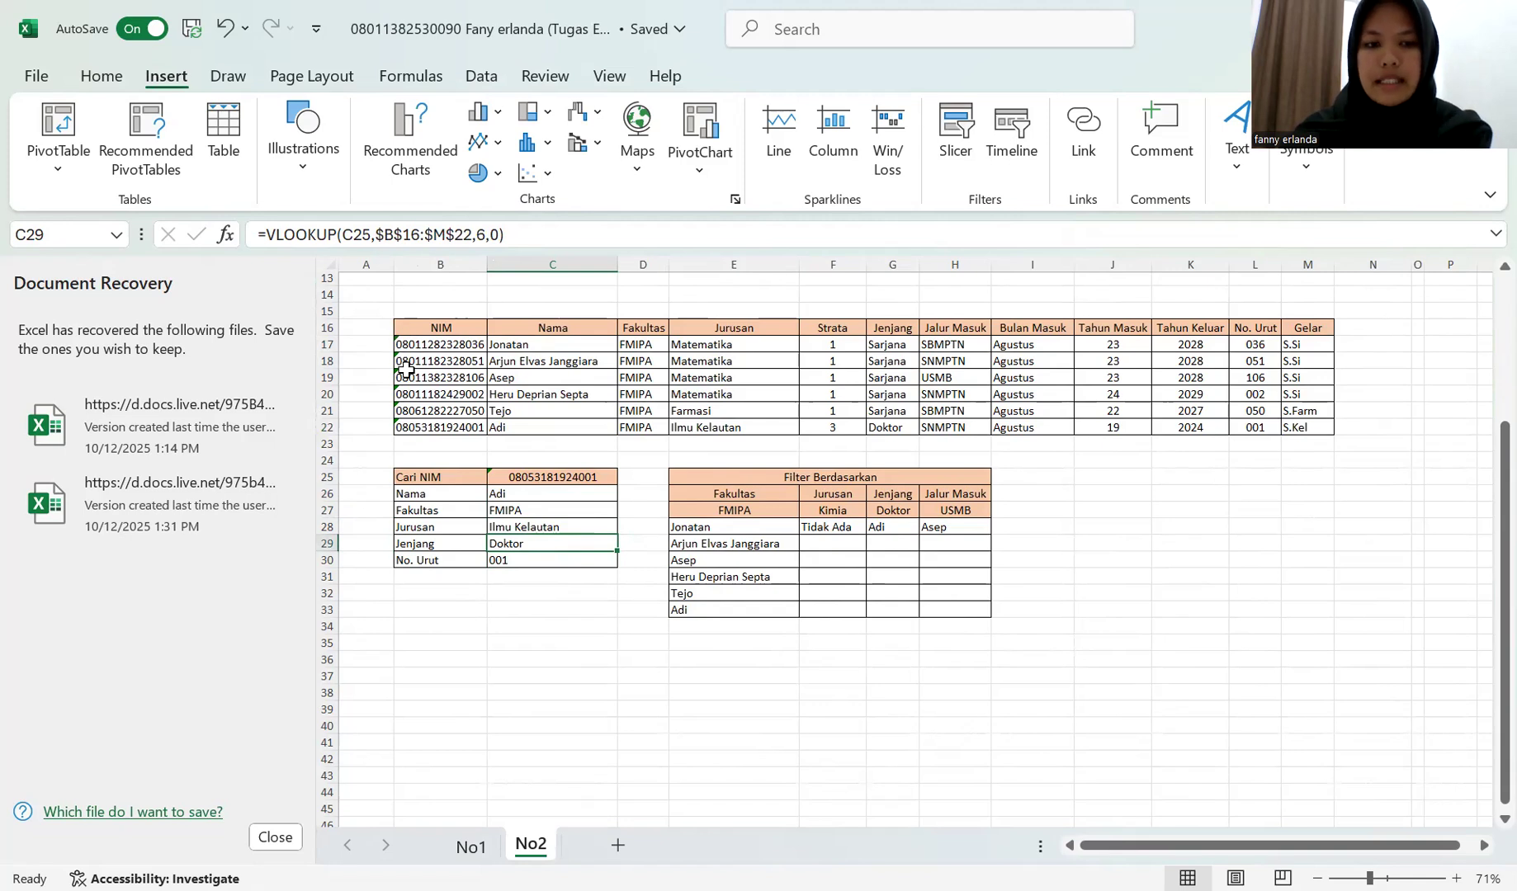
left_click(459, 427)
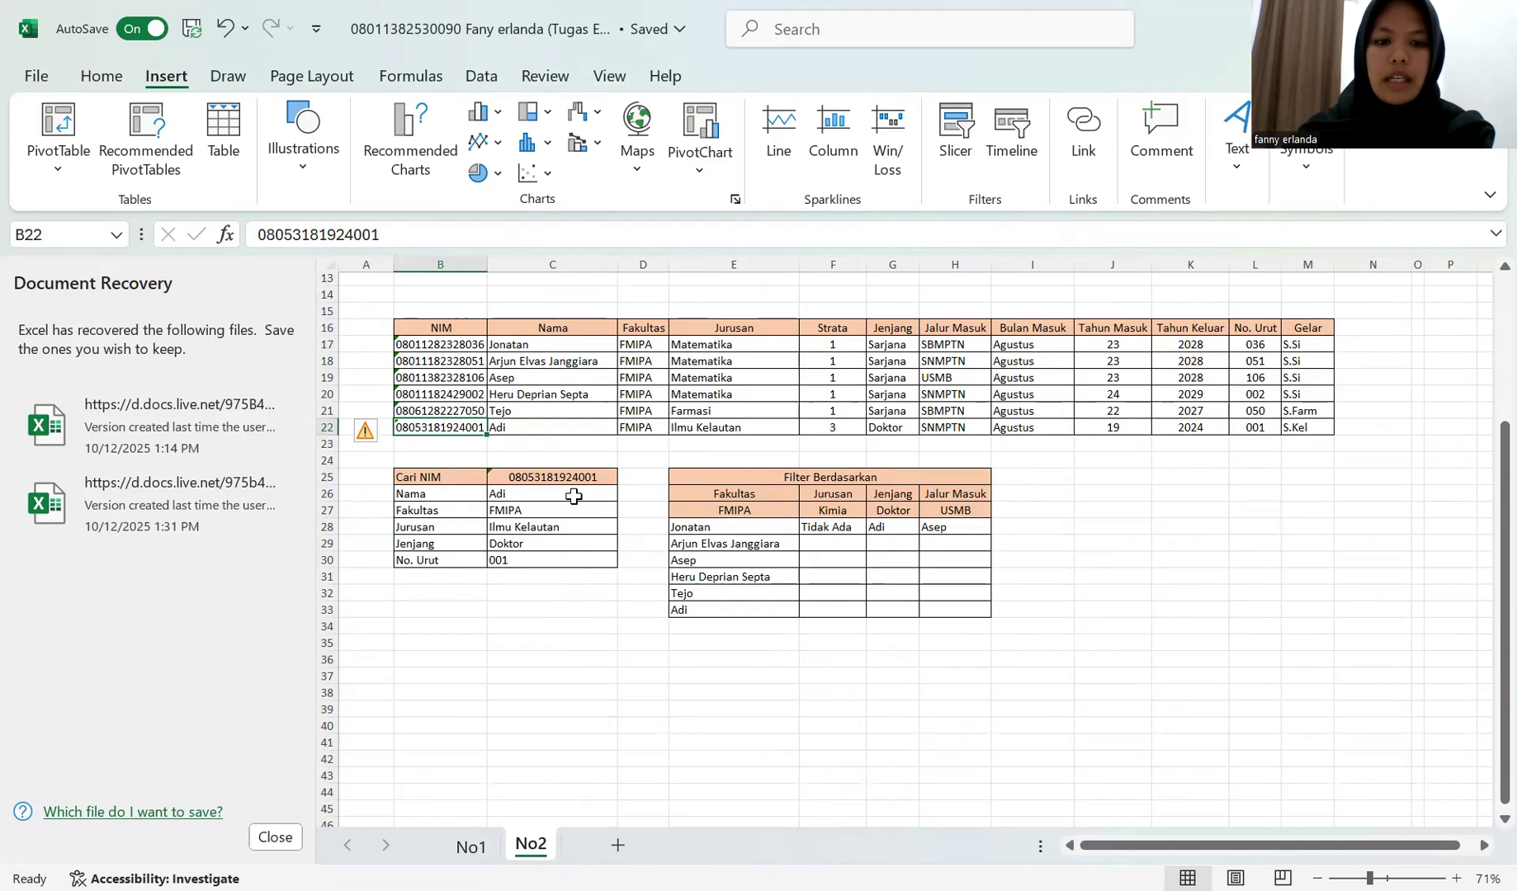
left_click(562, 543)
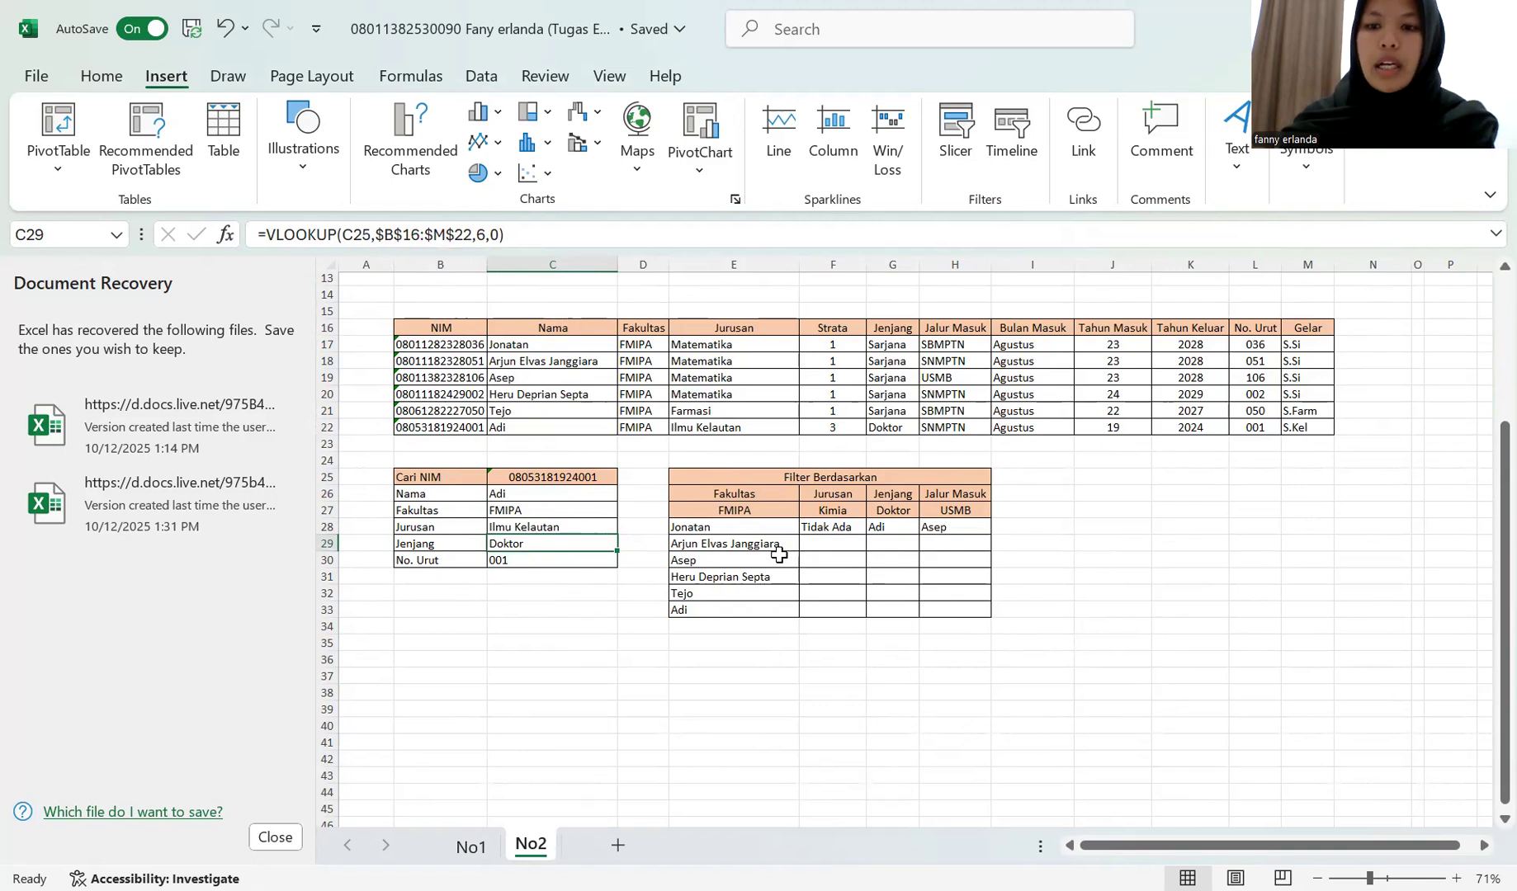
scroll(778, 554, "right", 1)
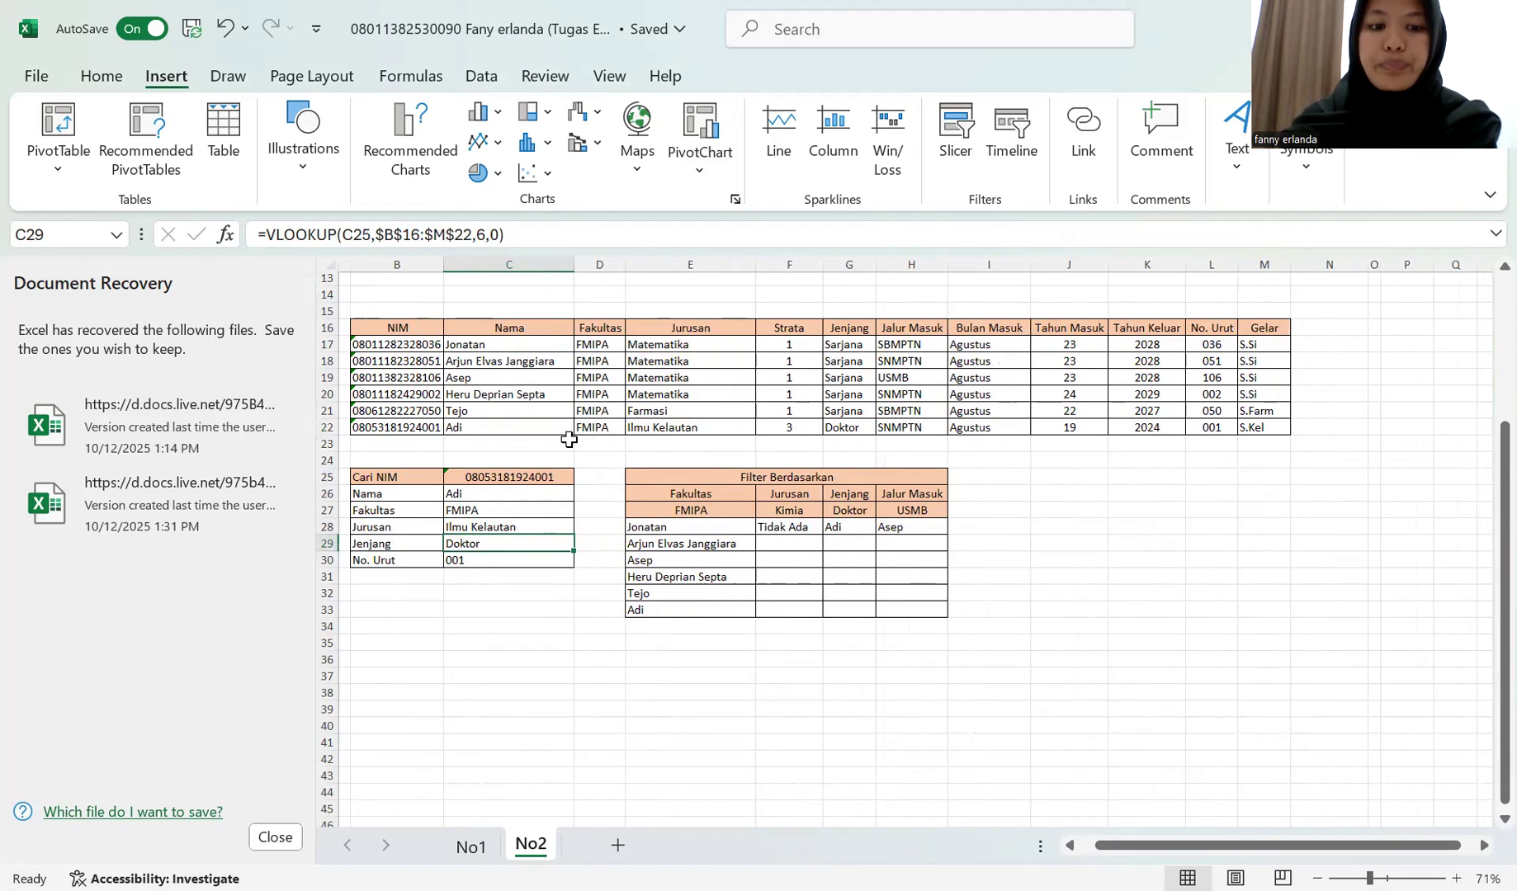
scroll(569, 439, "left", 1)
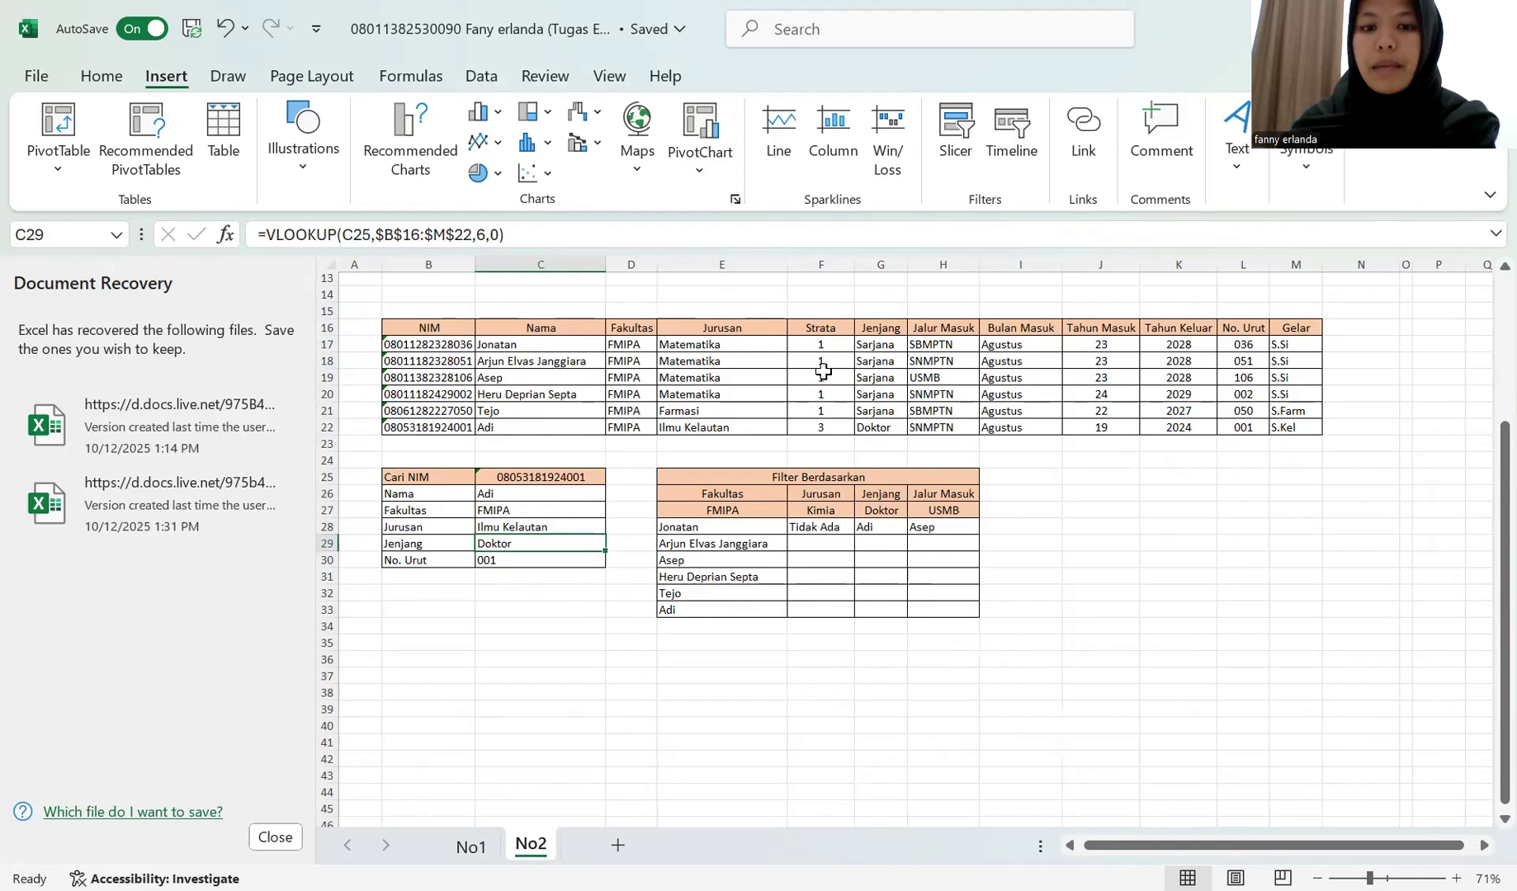
Step: Recheck the column indexes in the Nama, Fakultas and Jenjang formulas of the Cari NIM table
left_click(525, 493)
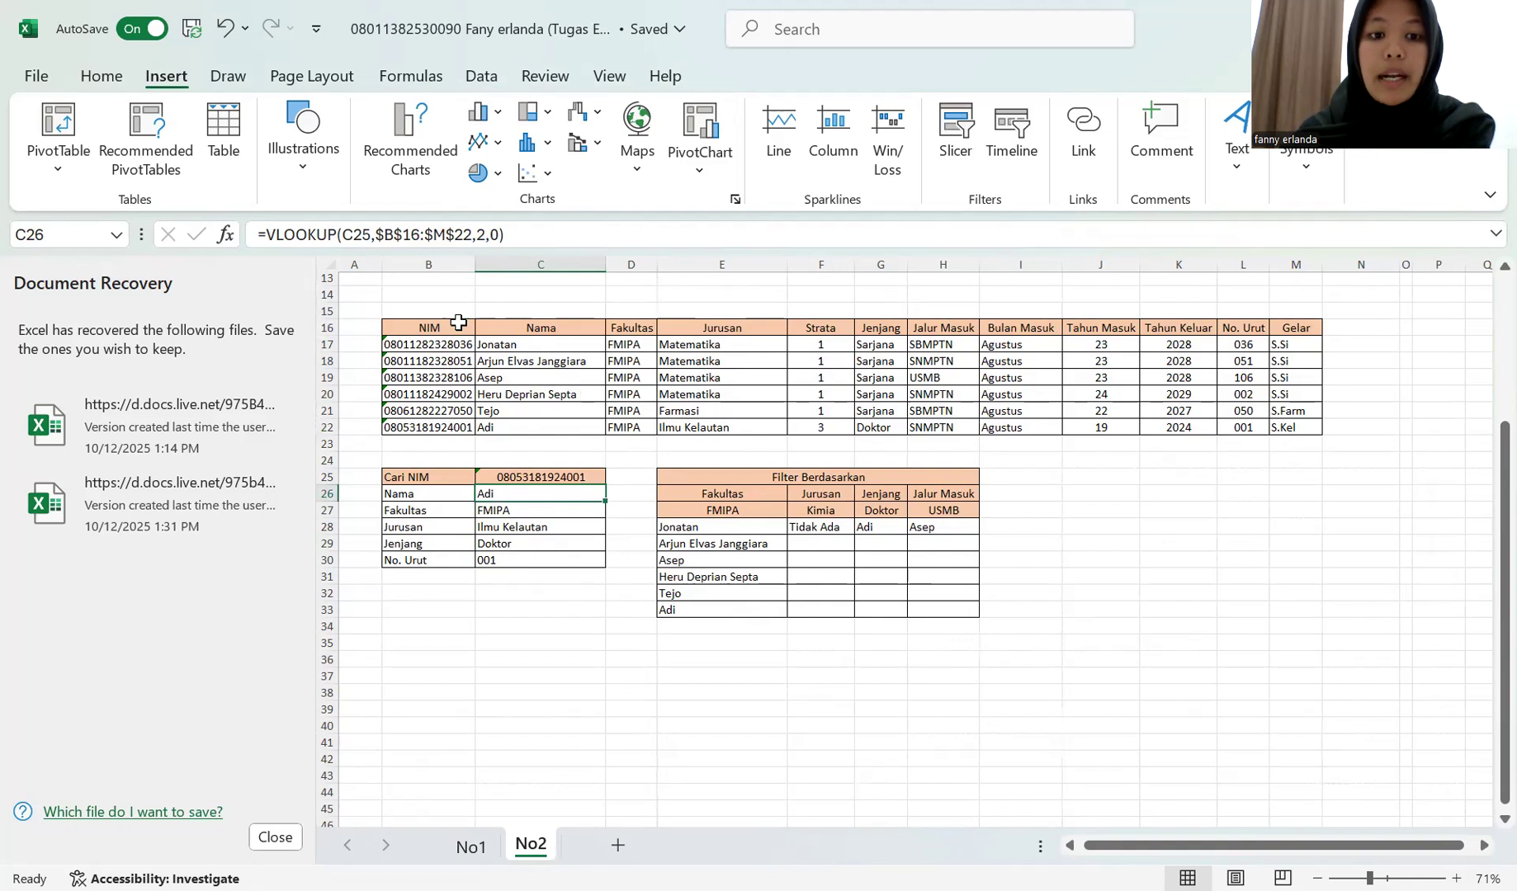
left_click(572, 510)
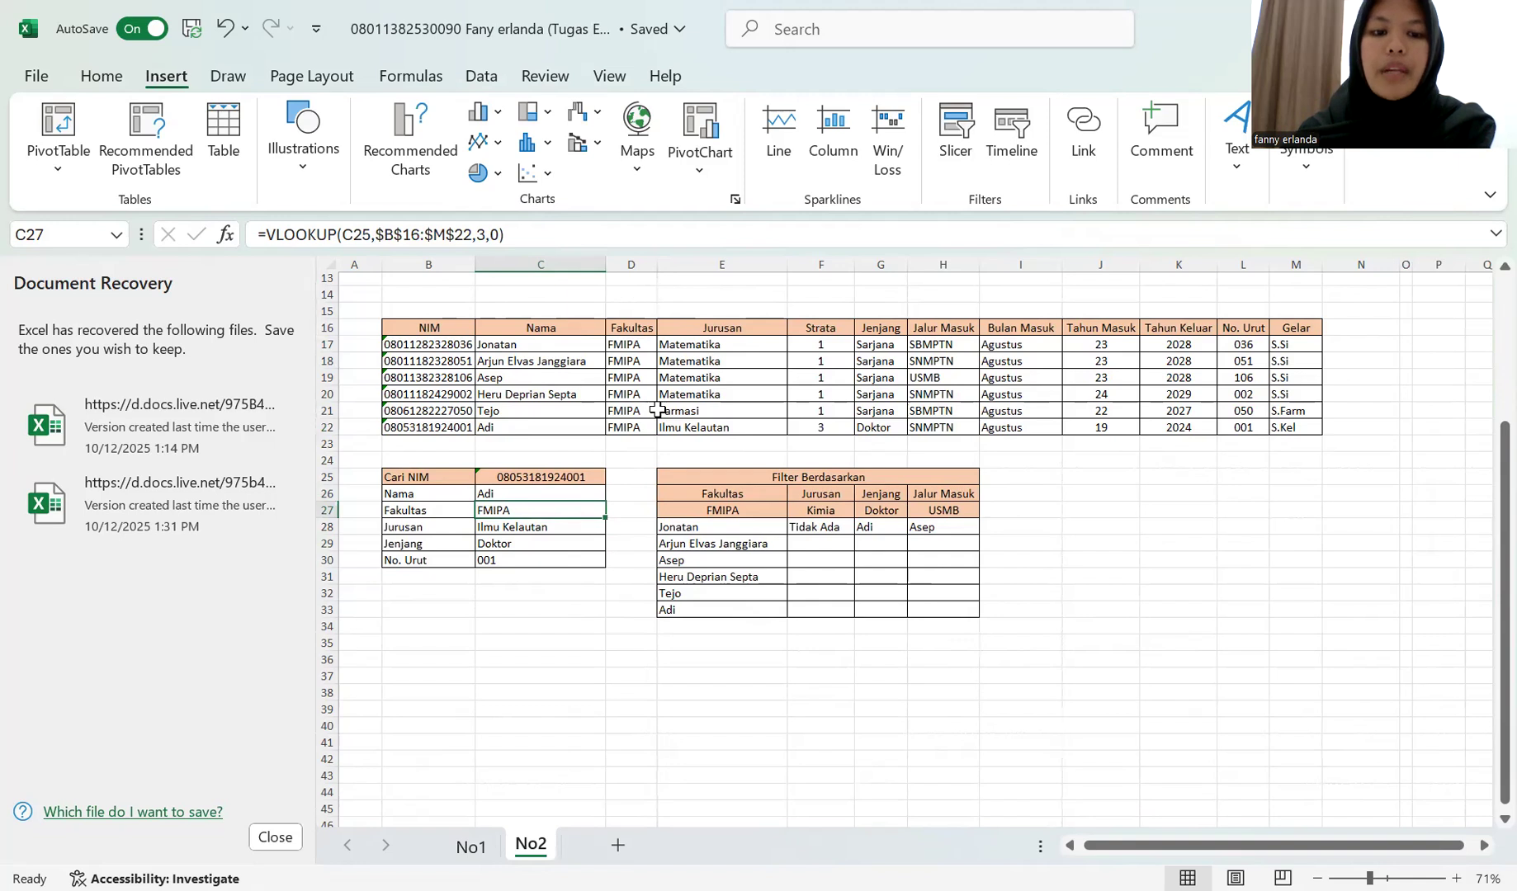
left_click(575, 537)
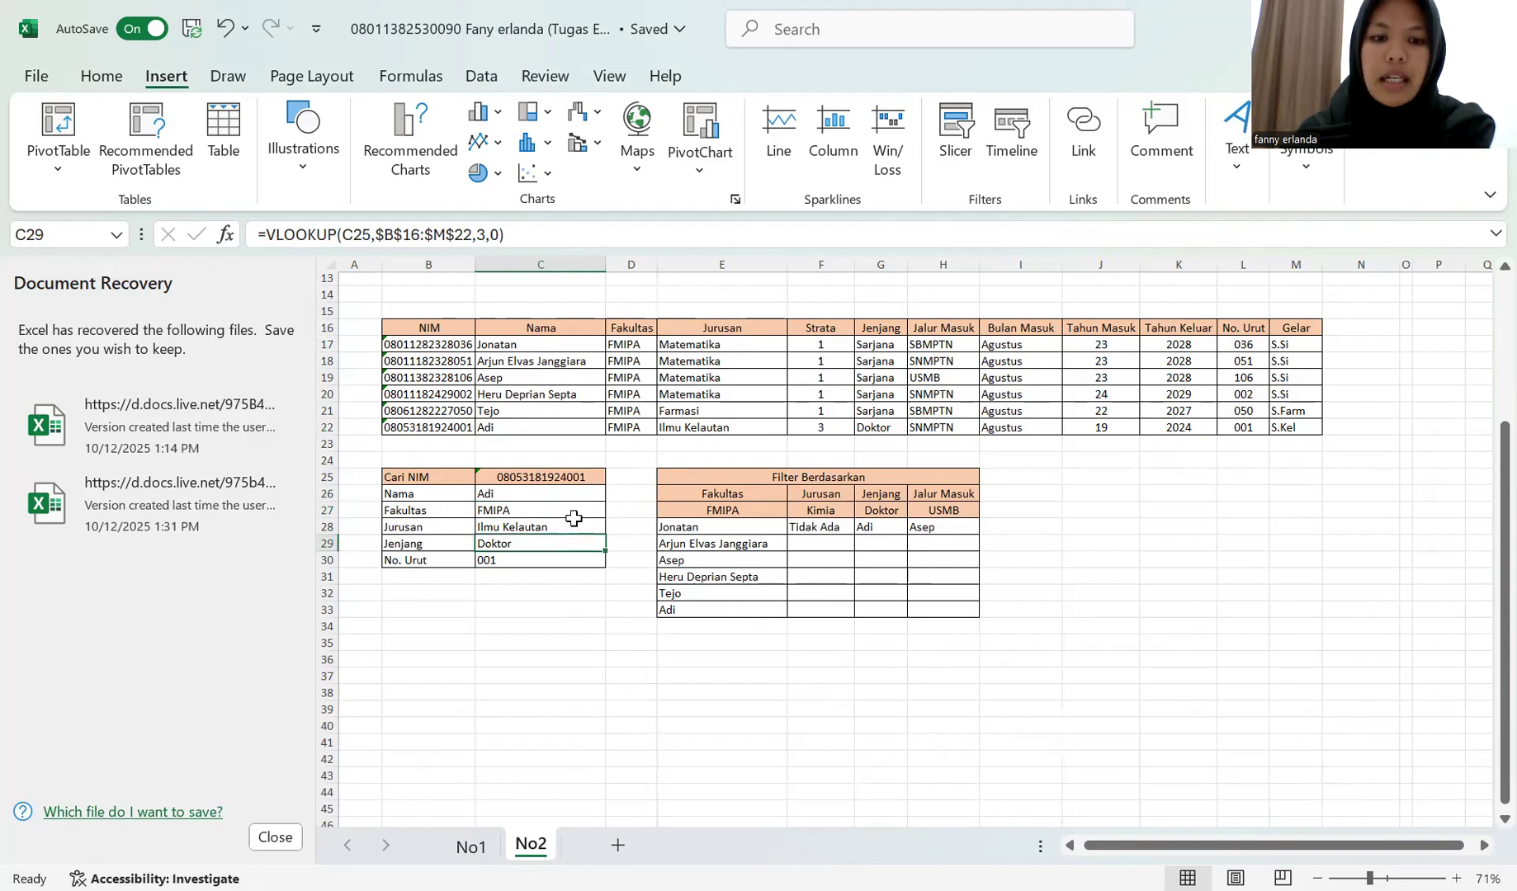
Step: Review the Jurusan, Jenjang and No. Urut VLOOKUP formulas in the Cari NIM table
left_click(570, 525)
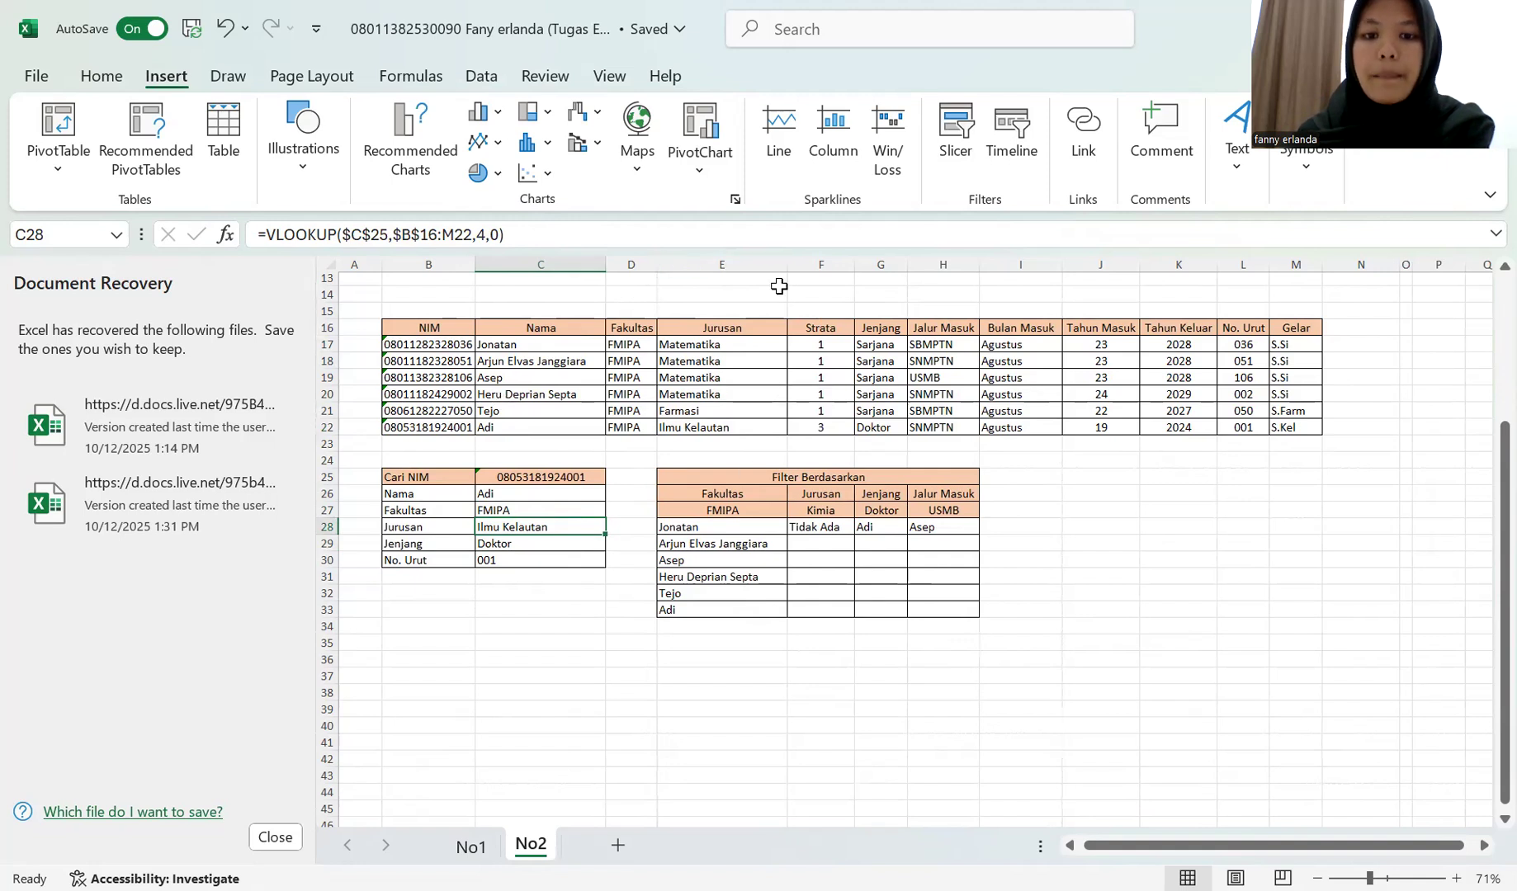
left_click(533, 543)
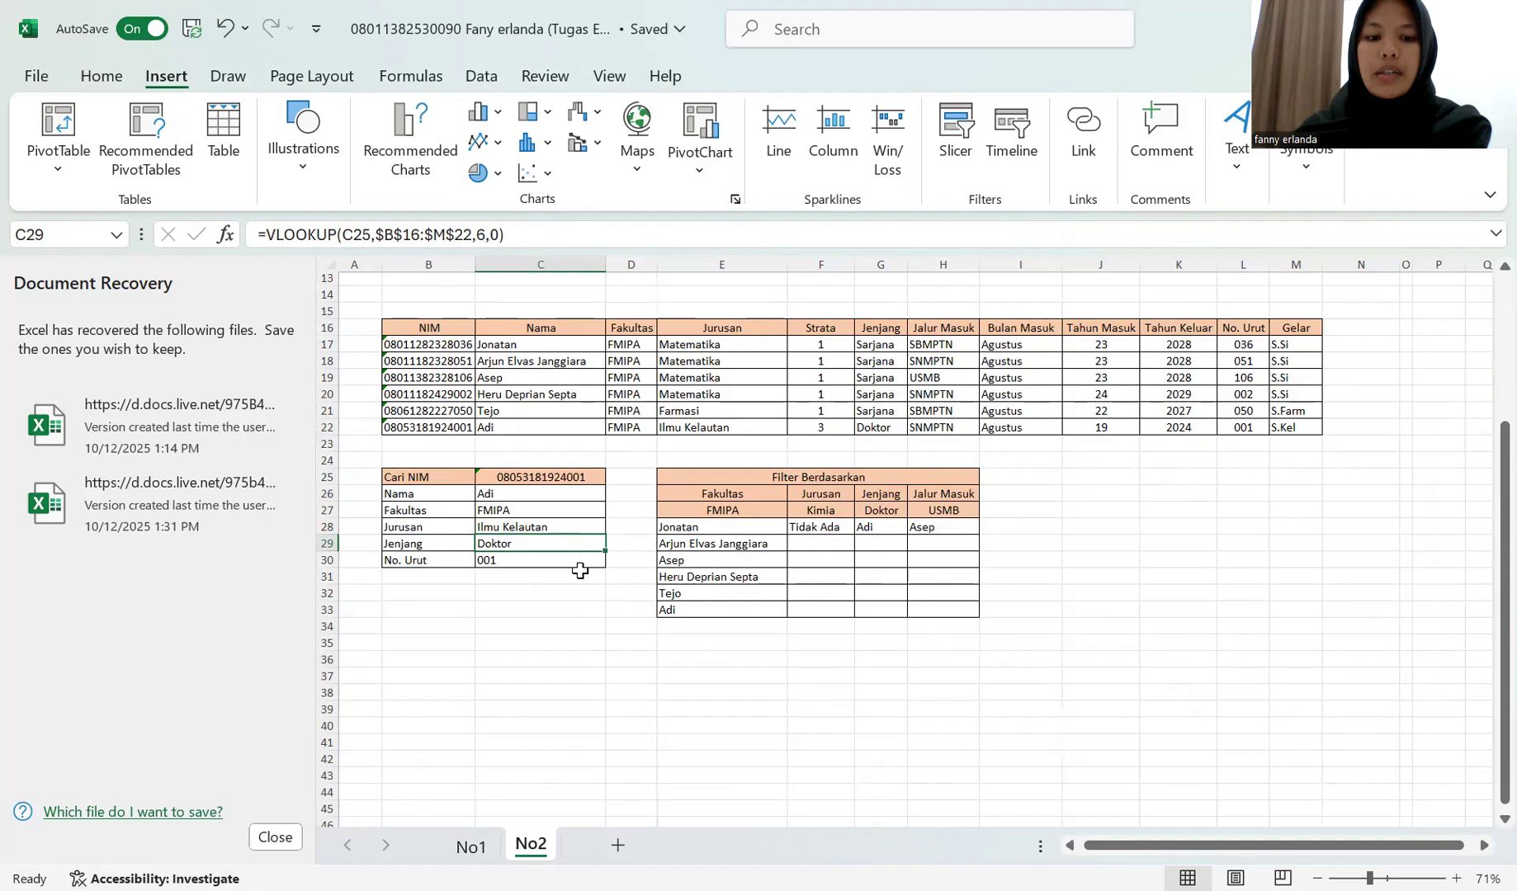
left_click(578, 556)
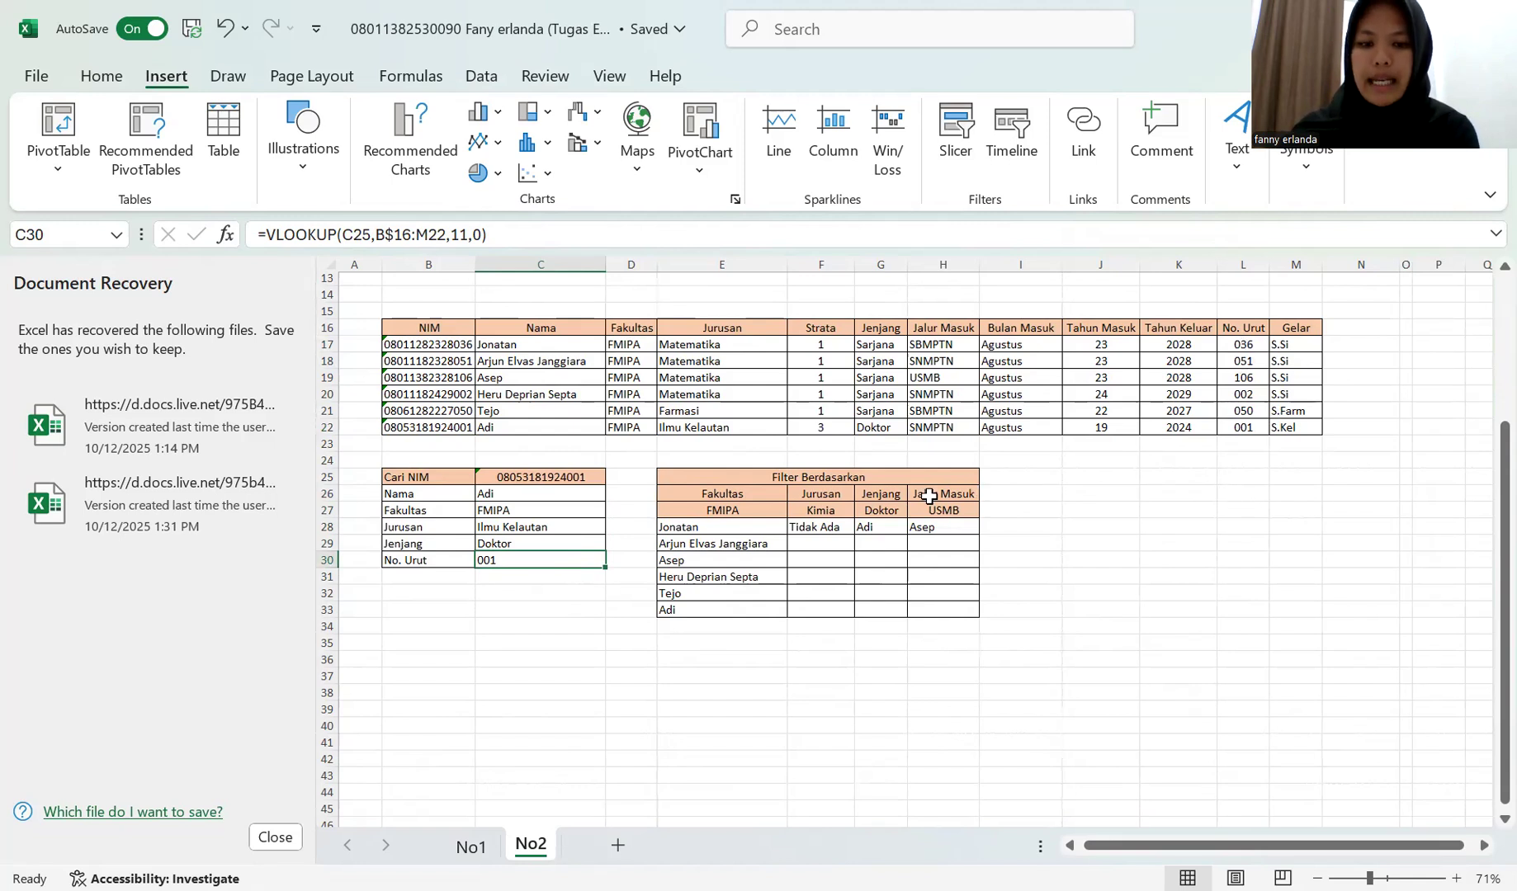
Step: Examine the FILTER formulas under Fakultas, Jenjang and Jalur Masuk in the Filter Berdasarkan table
scroll(876, 505, "down", 1)
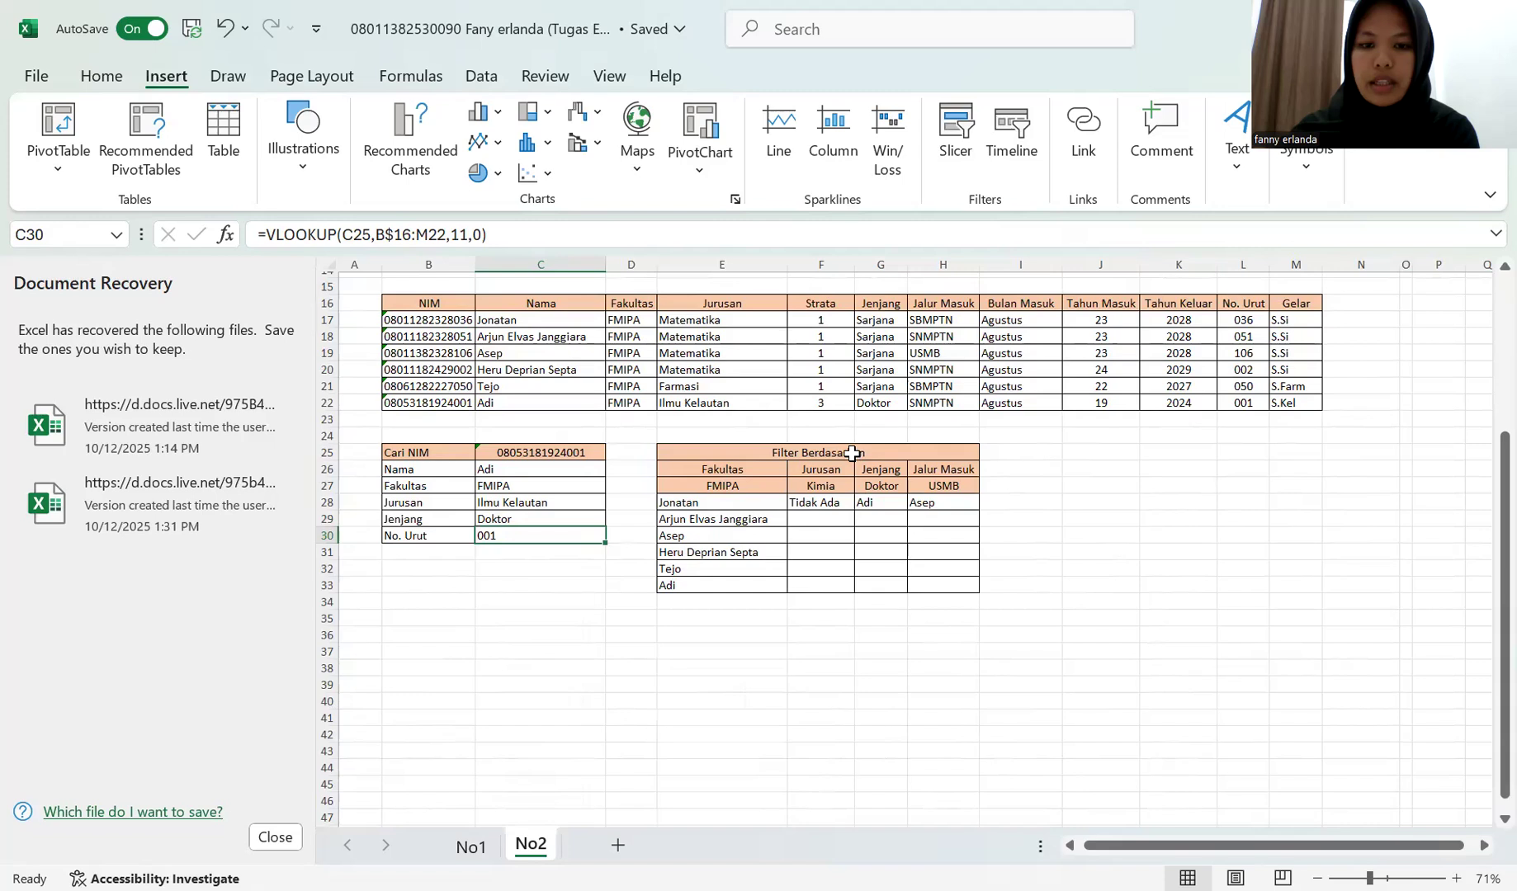
left_click(735, 505)
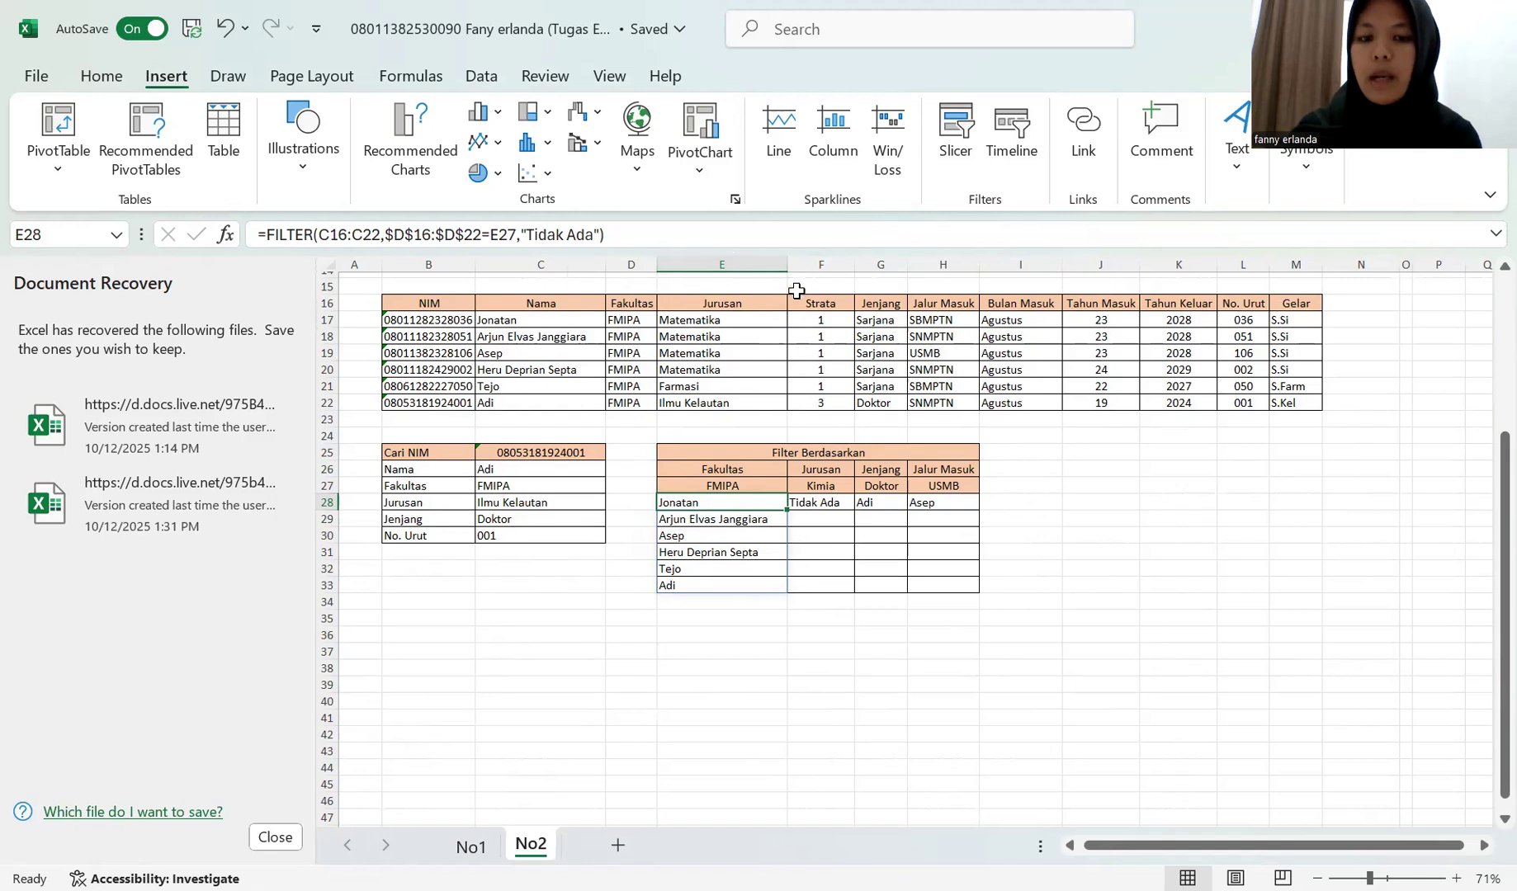
left_click(891, 507)
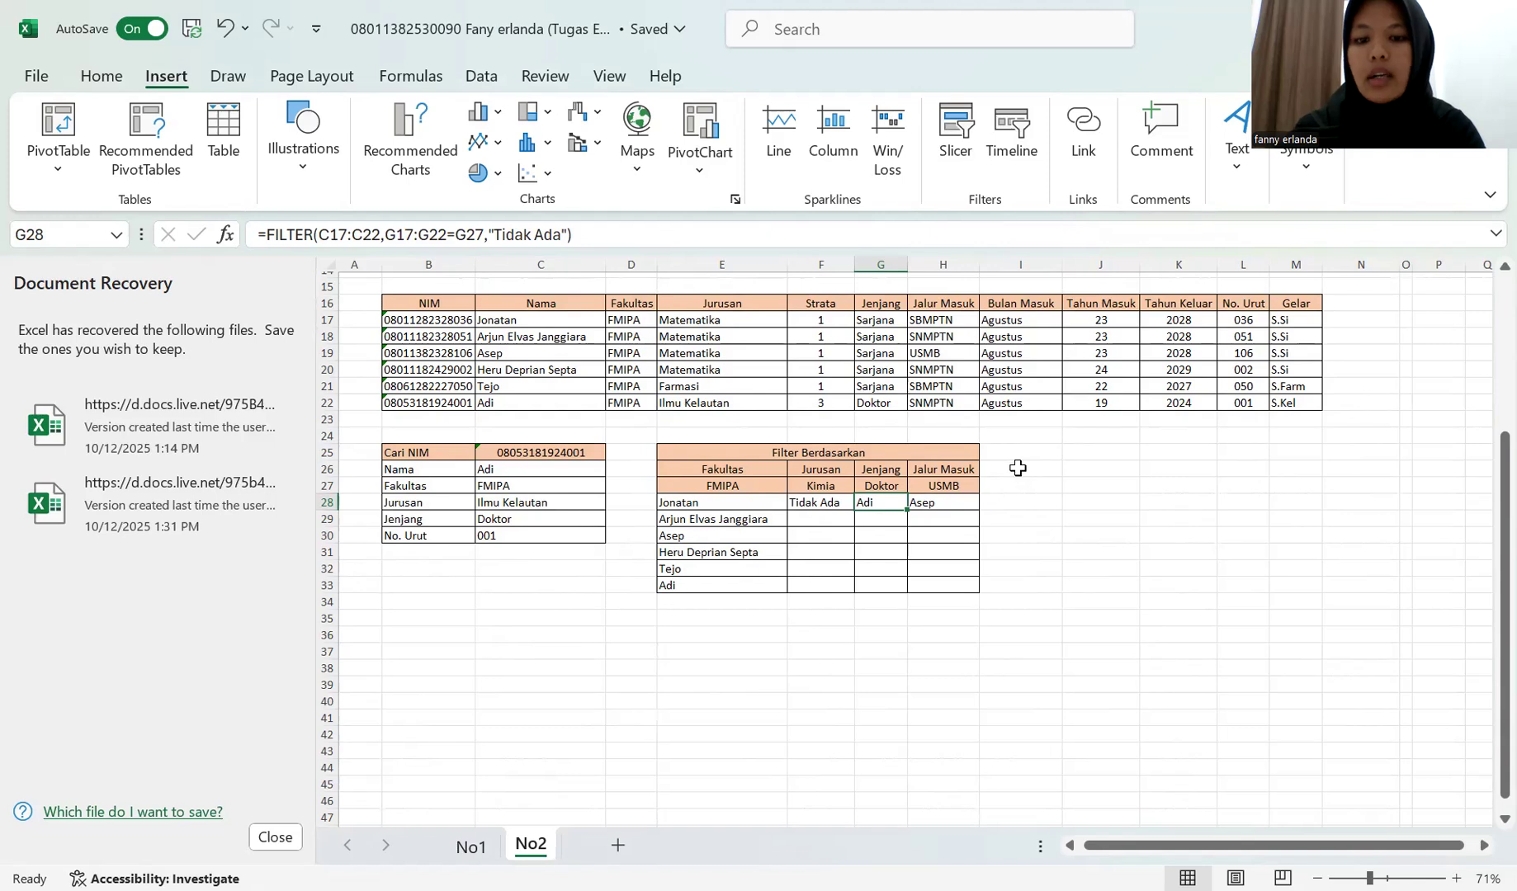
left_click(958, 499)
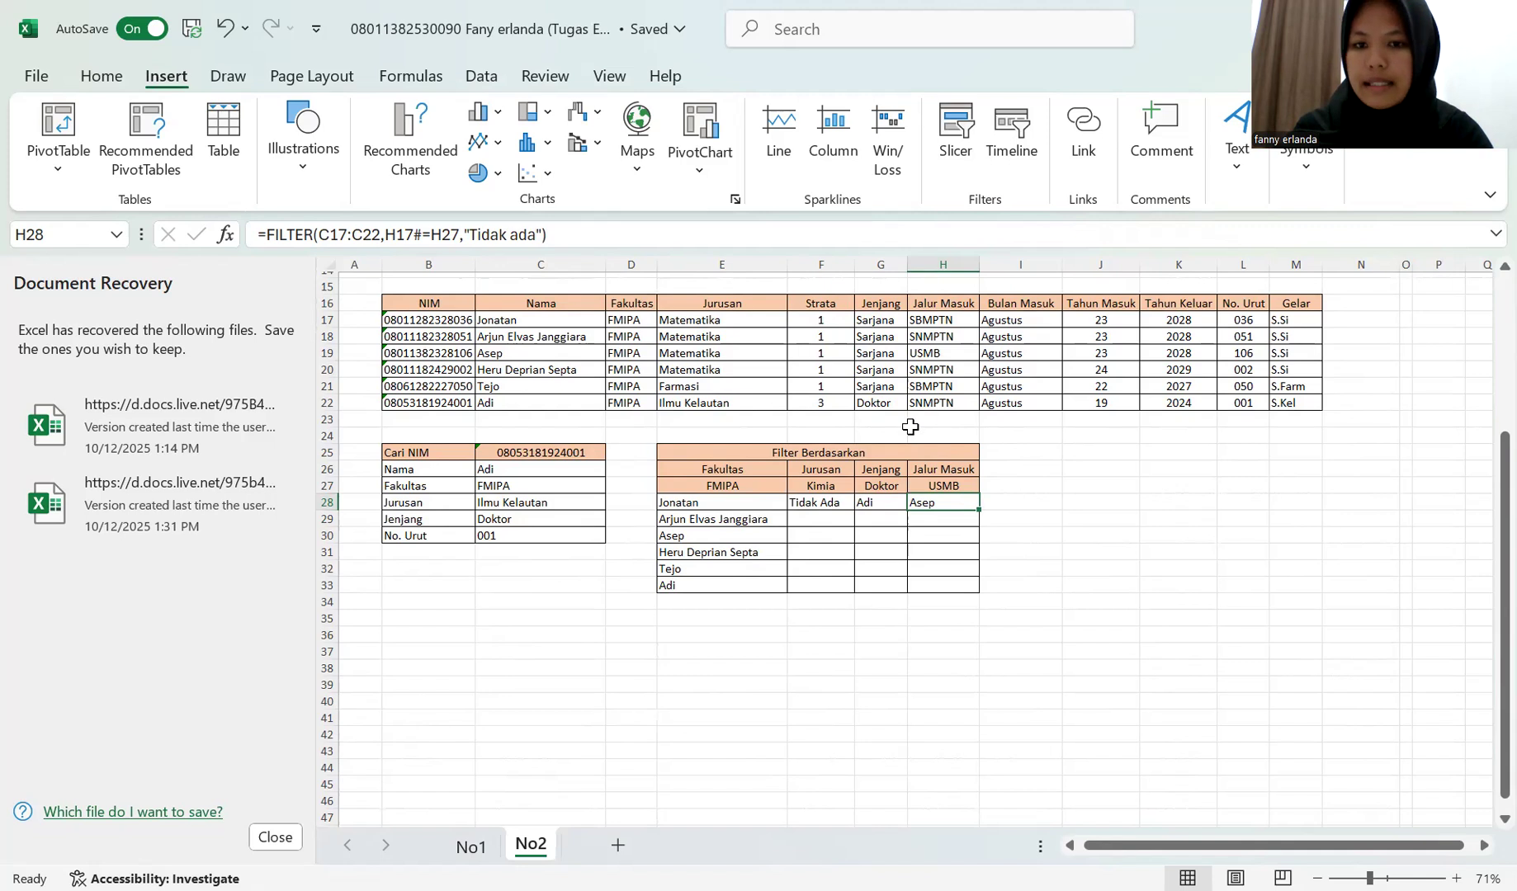
scroll(957, 512, "right", 5)
scroll(957, 511, "down", 3)
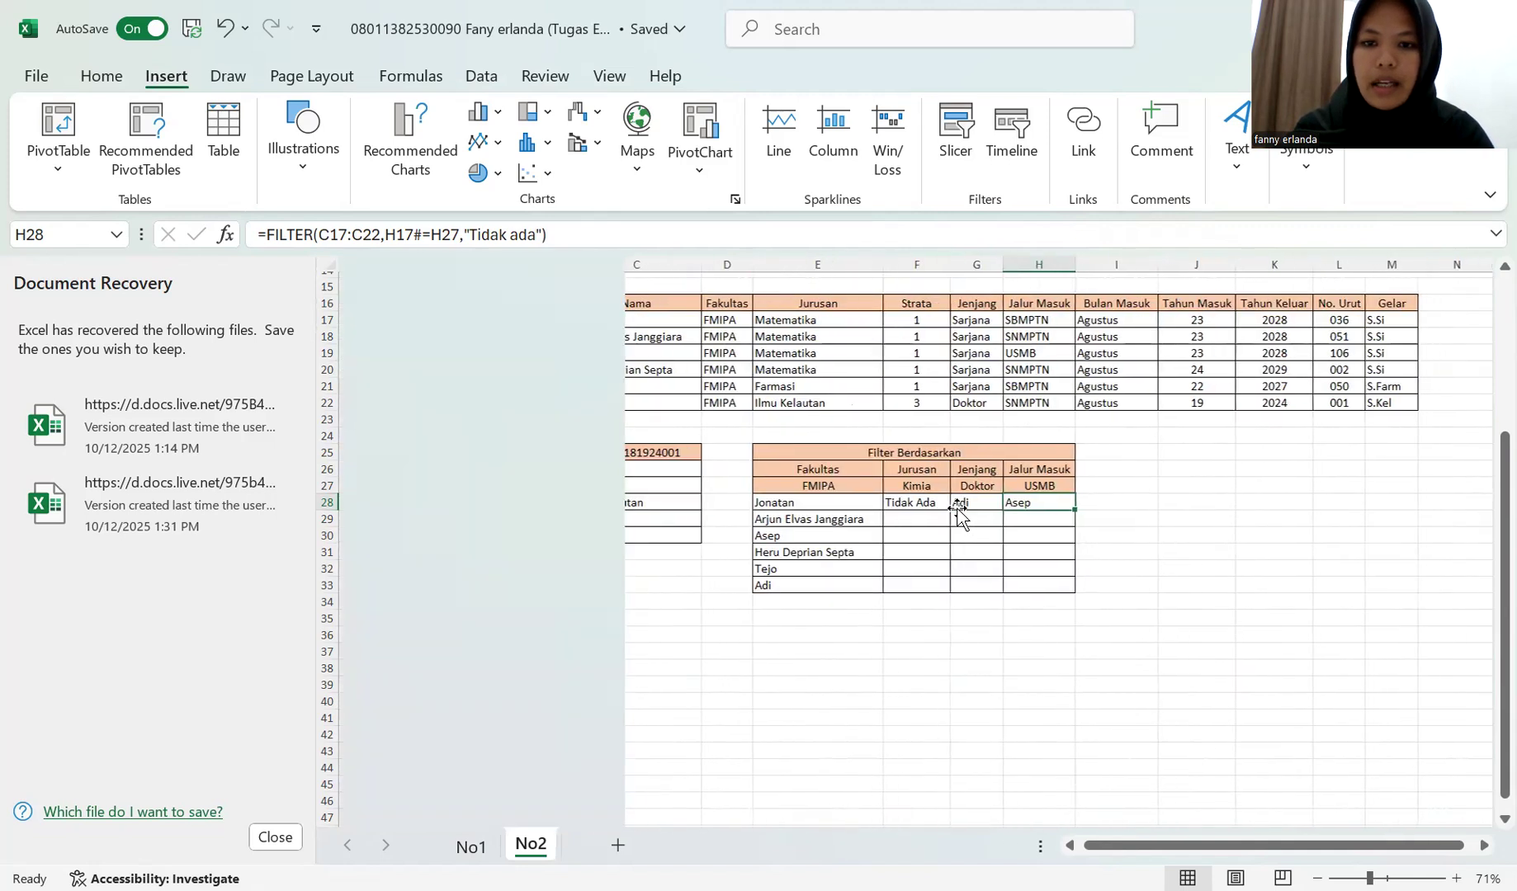
scroll(958, 512, "up", 2)
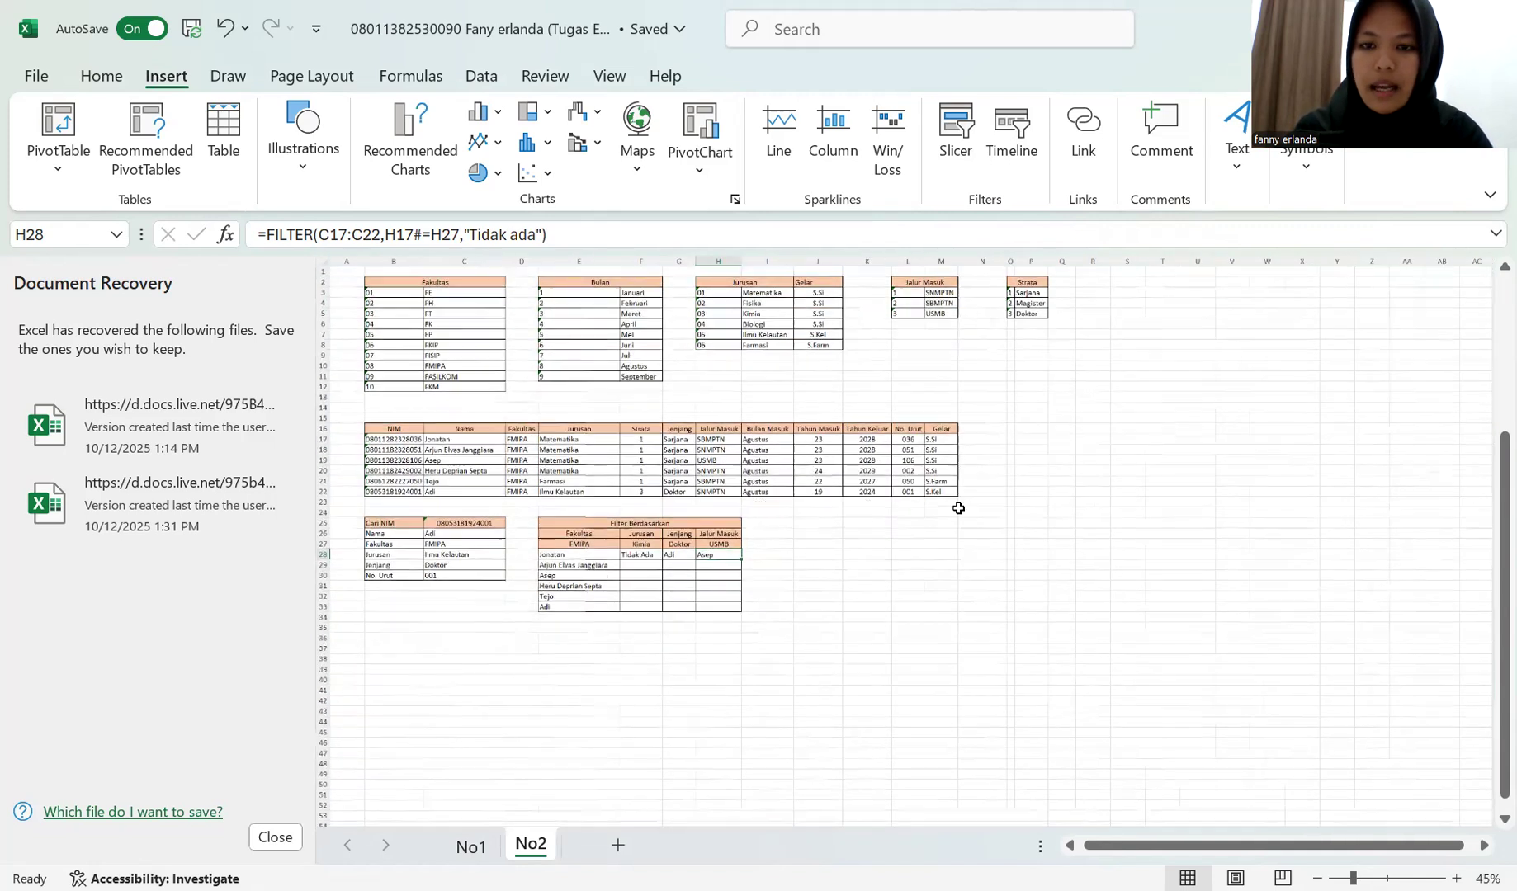
scroll(984, 494, "up", 3)
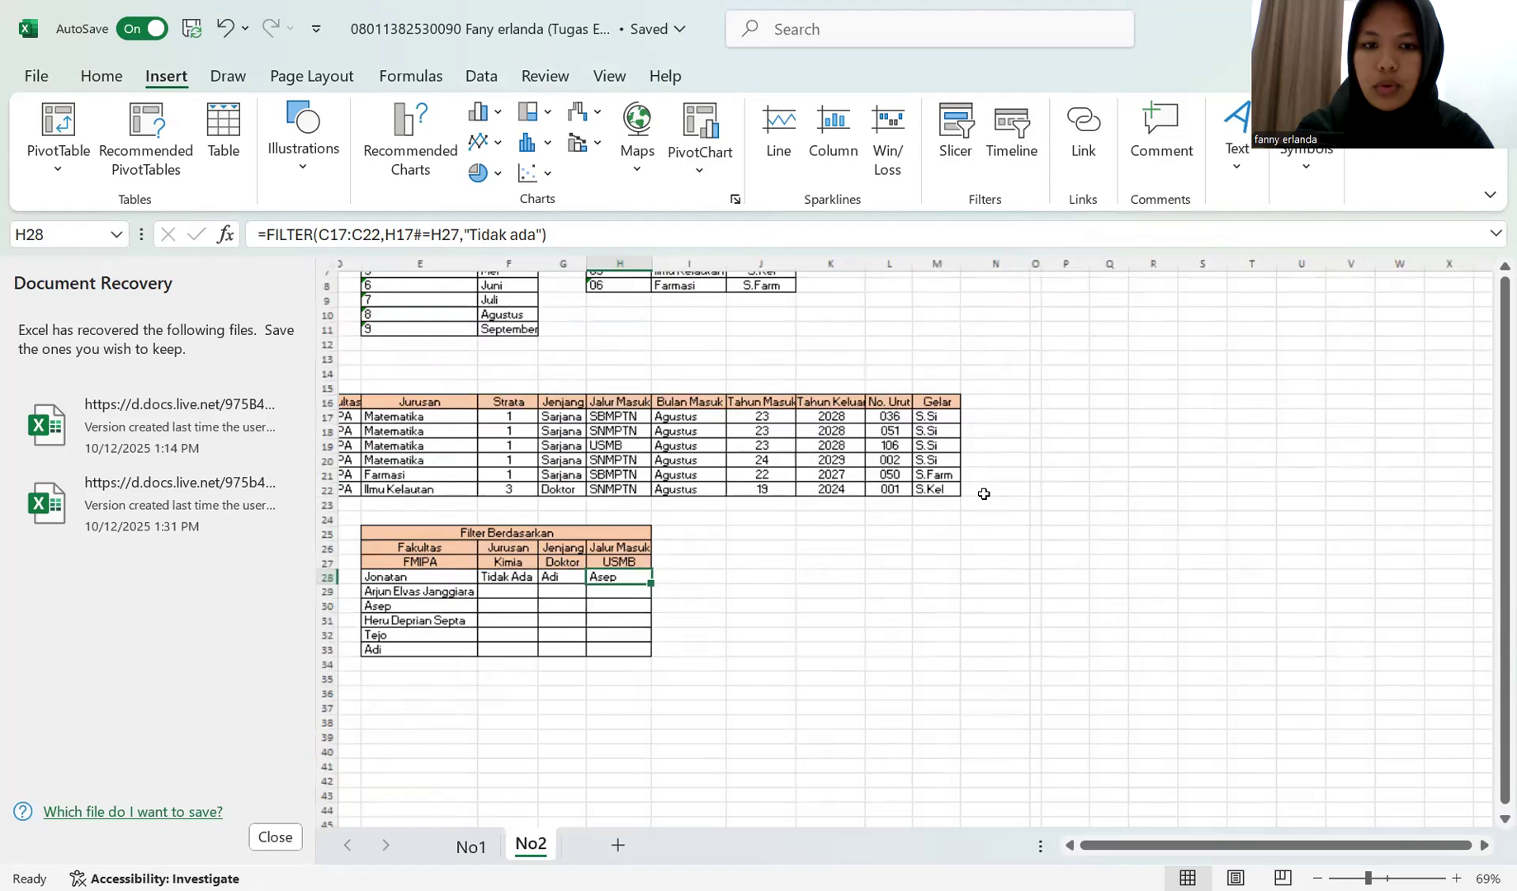
scroll(983, 494, "left", 1)
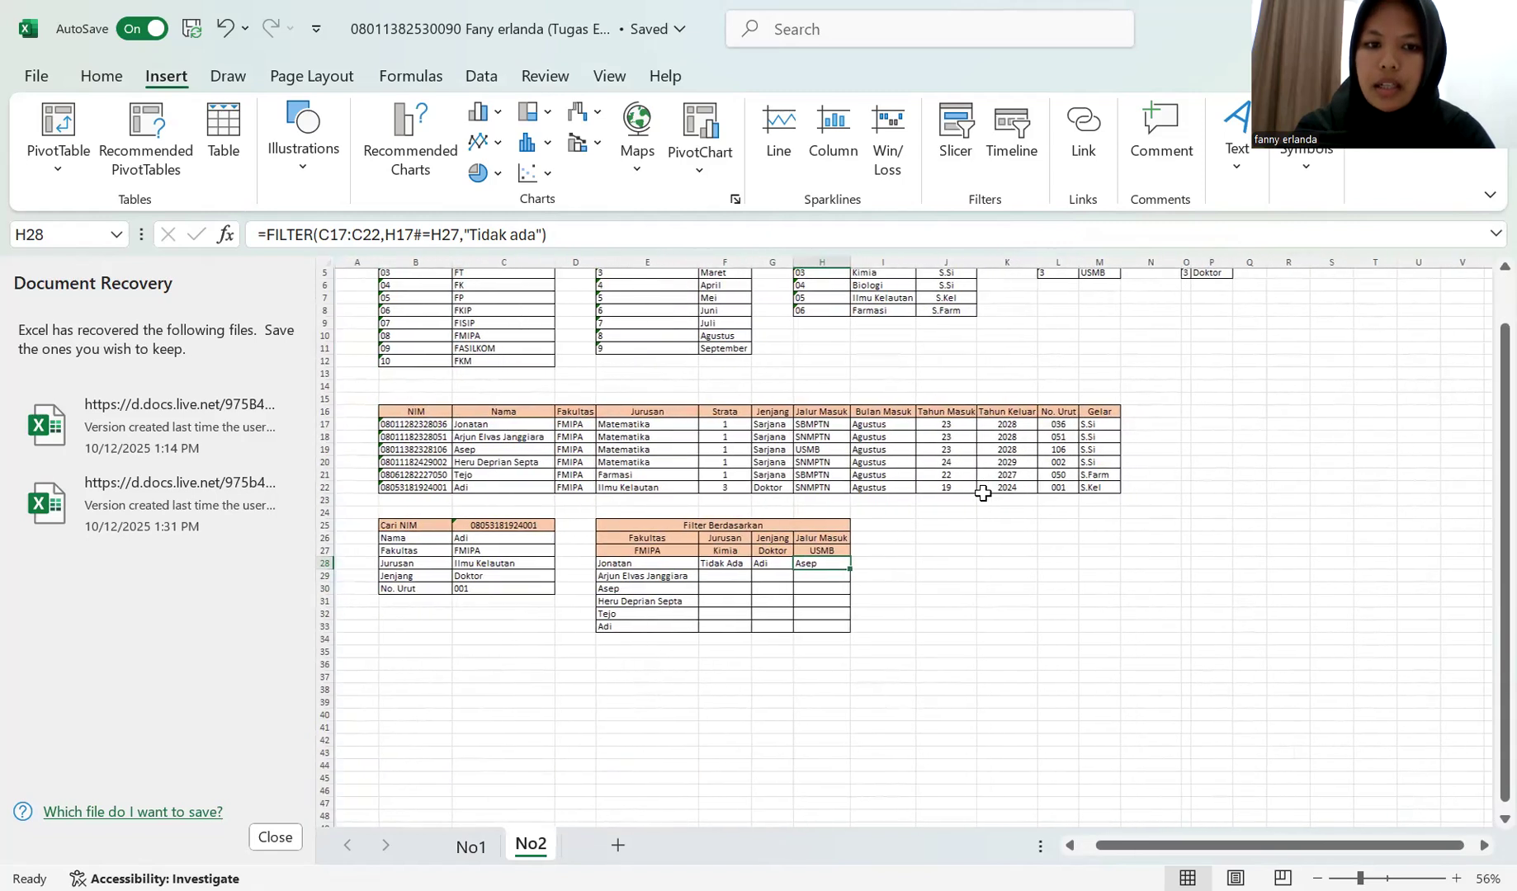
scroll(983, 493, "up", 2)
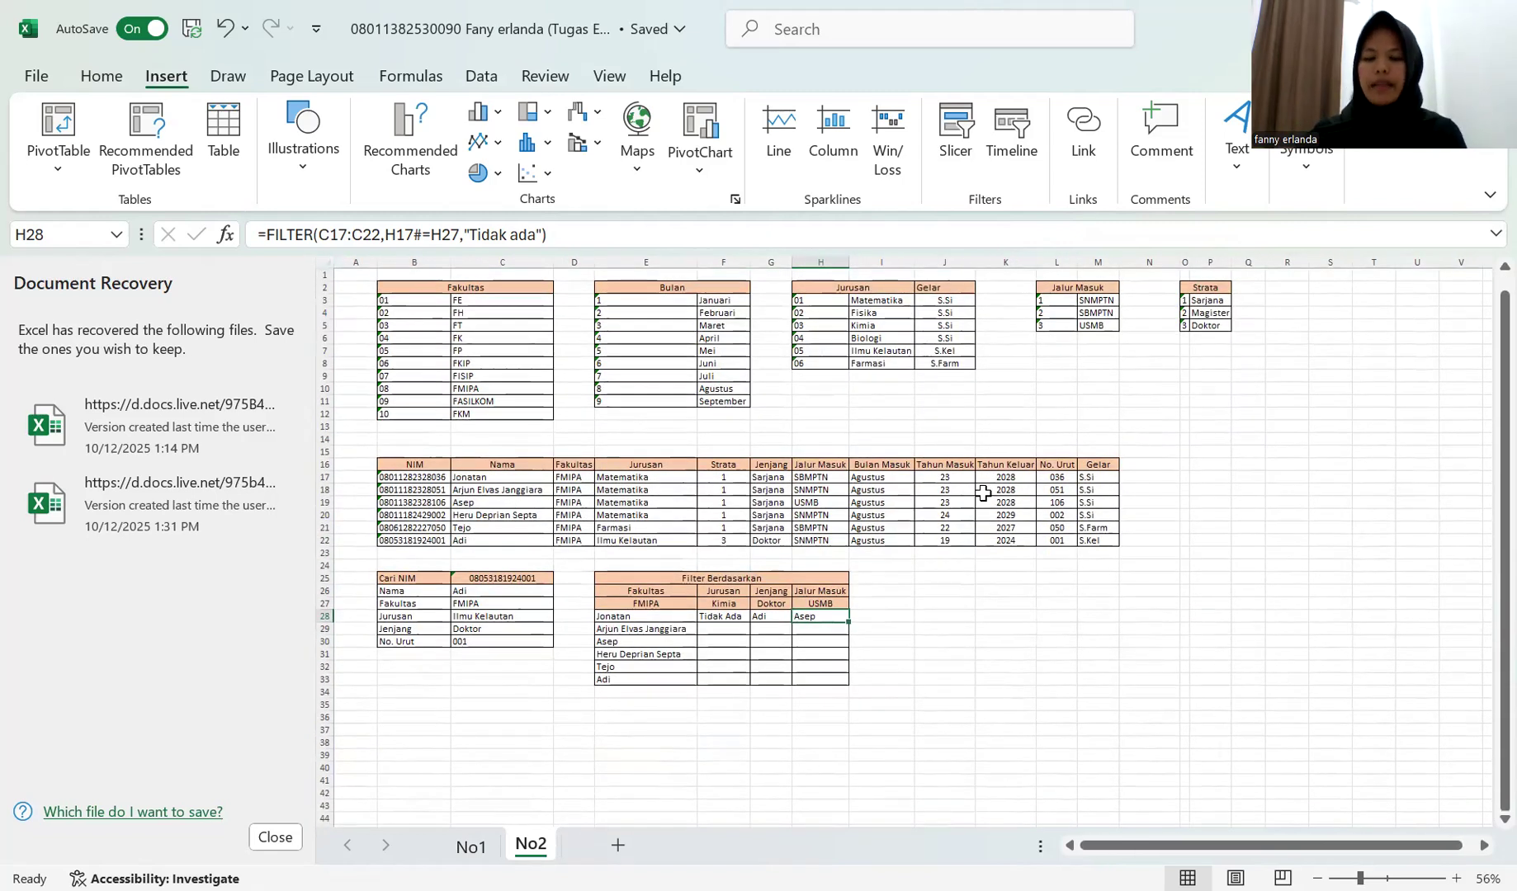